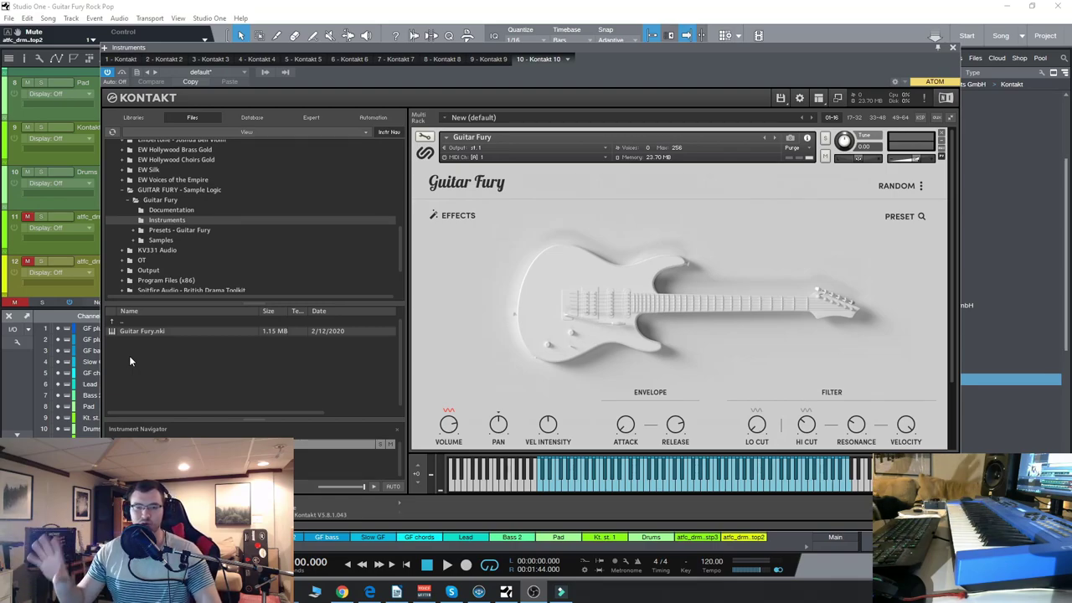
# Shift the Kontakt Guitar Fury window slightly to the left
pyautogui.moveTo(598, 48); pyautogui.dragTo(576, 48)
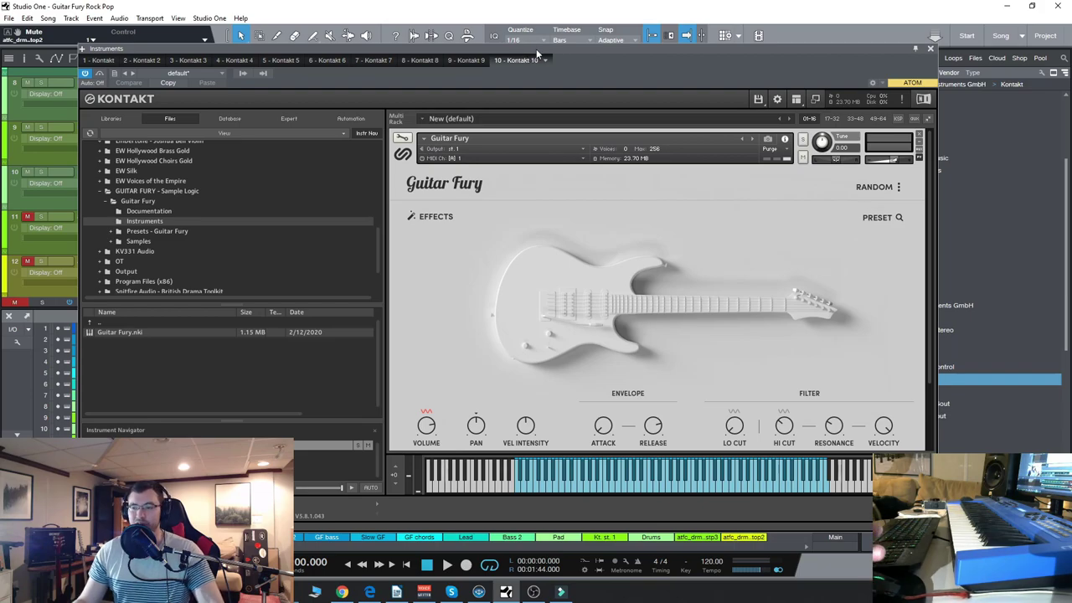
# Search Kontakt libraries for 'cinema', expand Cinematic Guitars Infinity instruments, then close Kontakt
pyautogui.click(110, 118)
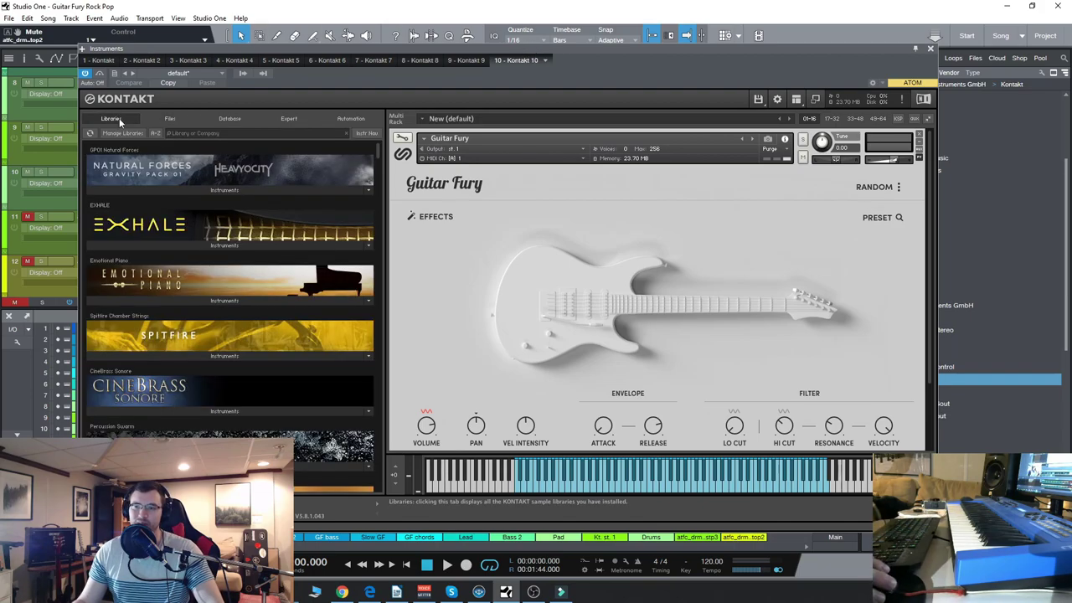
pyautogui.click(247, 132)
pyautogui.write('cinema')
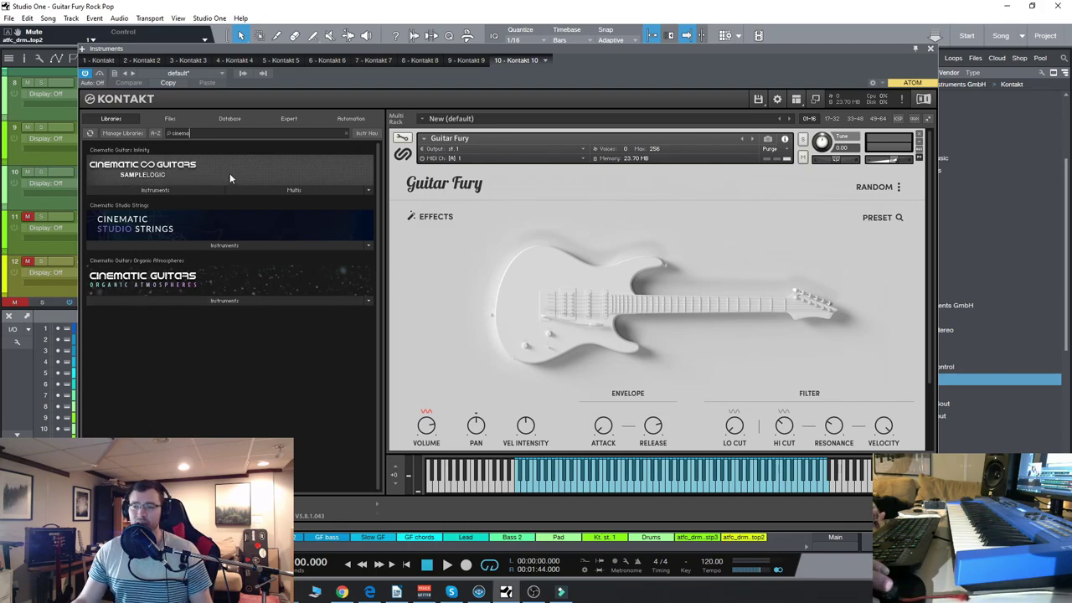
pyautogui.click(192, 190)
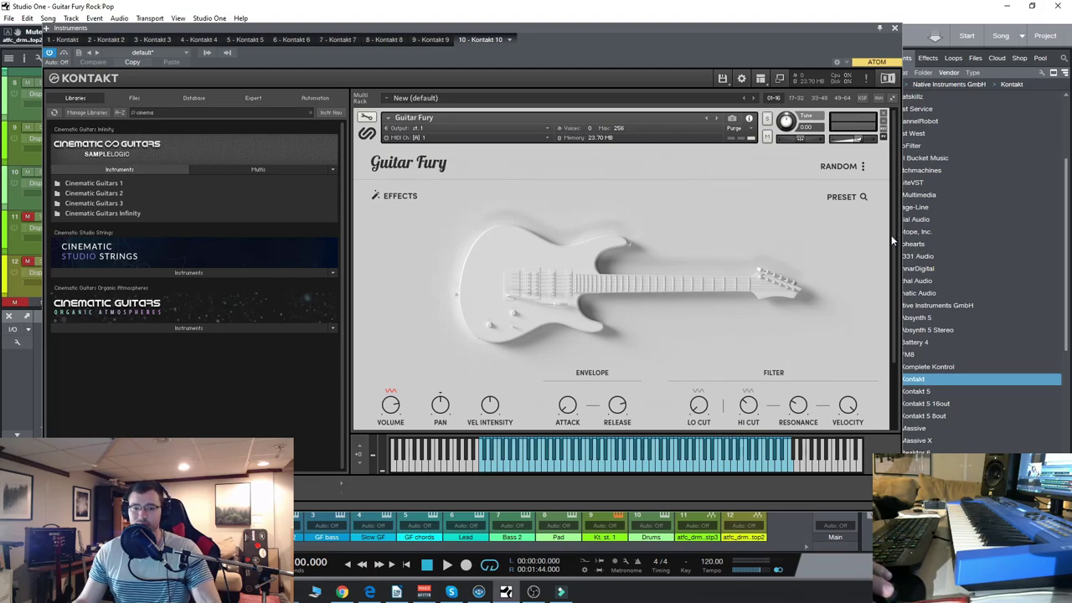
pyautogui.moveTo(891, 235); pyautogui.dragTo(891, 275)
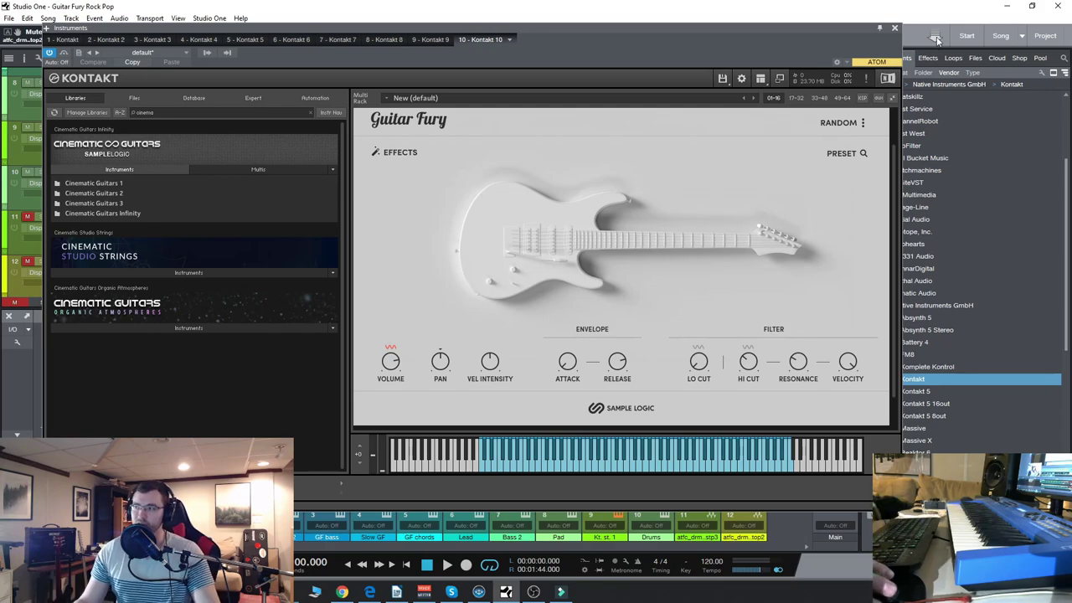
pyautogui.click(894, 30)
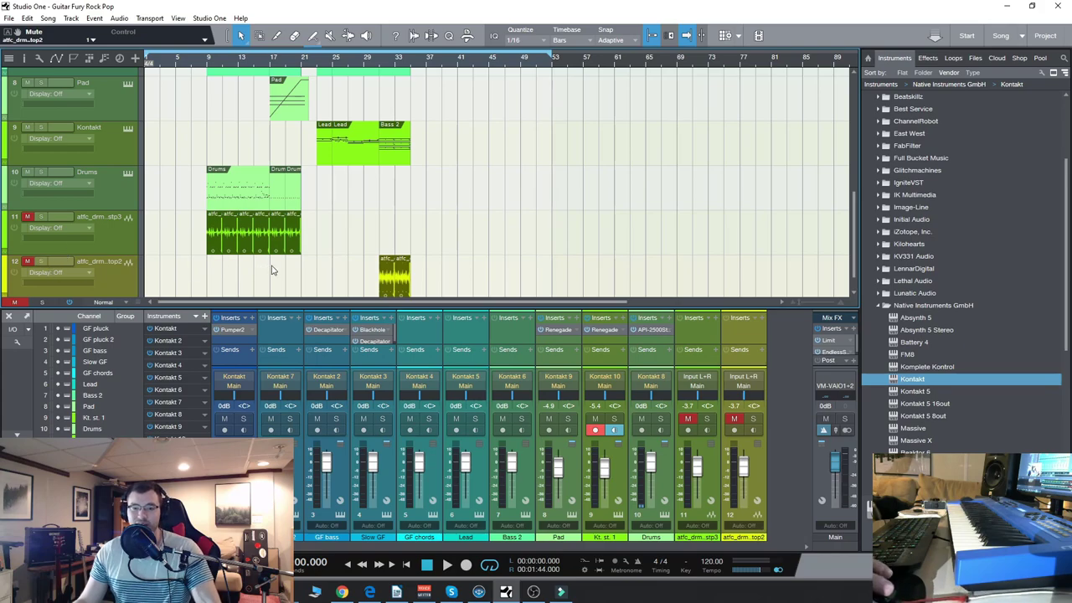
# Hide the mixer with F3, enlarge track lanes, and play the Guitar Fury Rock Pop song
pyautogui.scroll(7, 308, 224)
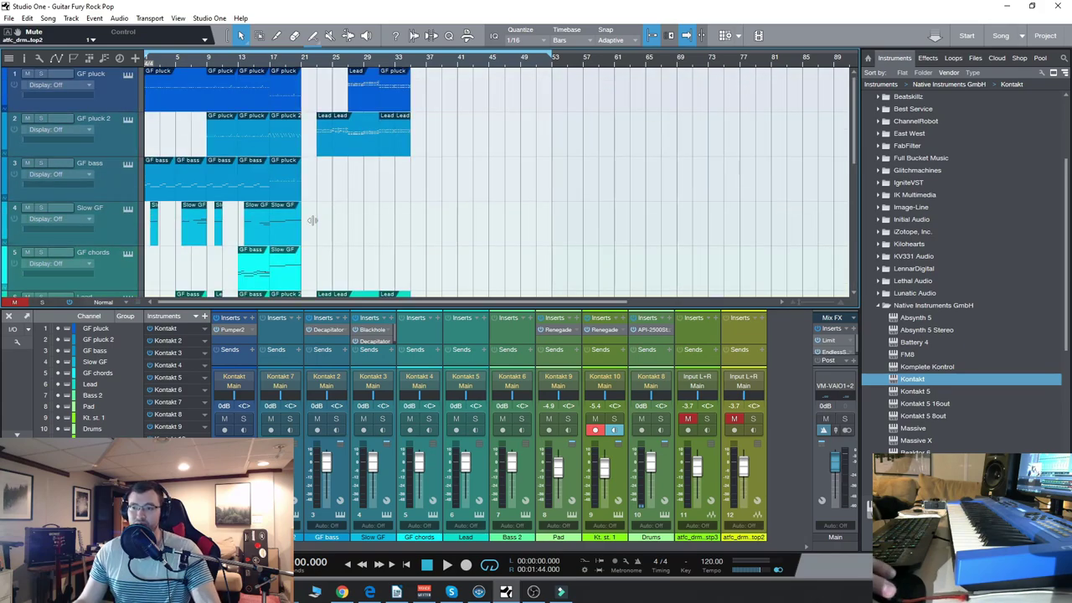
pyautogui.scroll(-3, 184, 216)
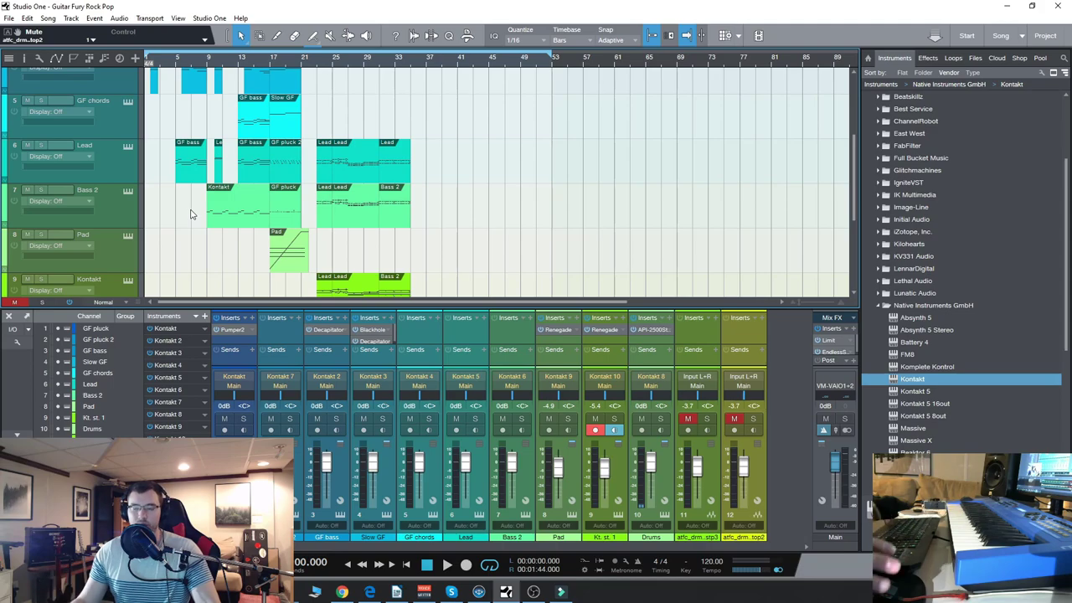
pyautogui.press('F3')
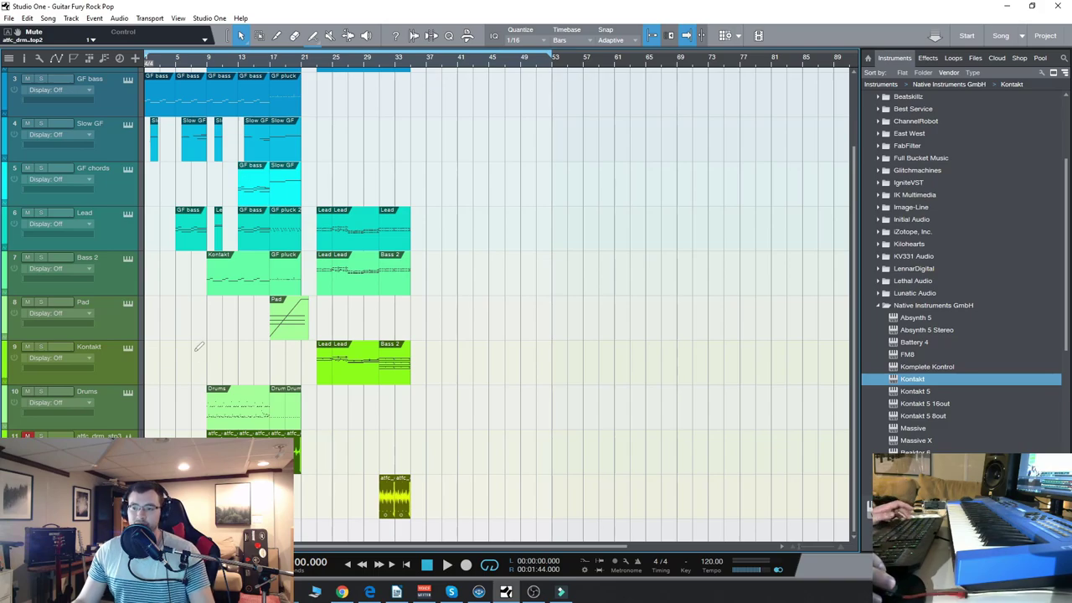
pyautogui.hotkey('shift', 'e')
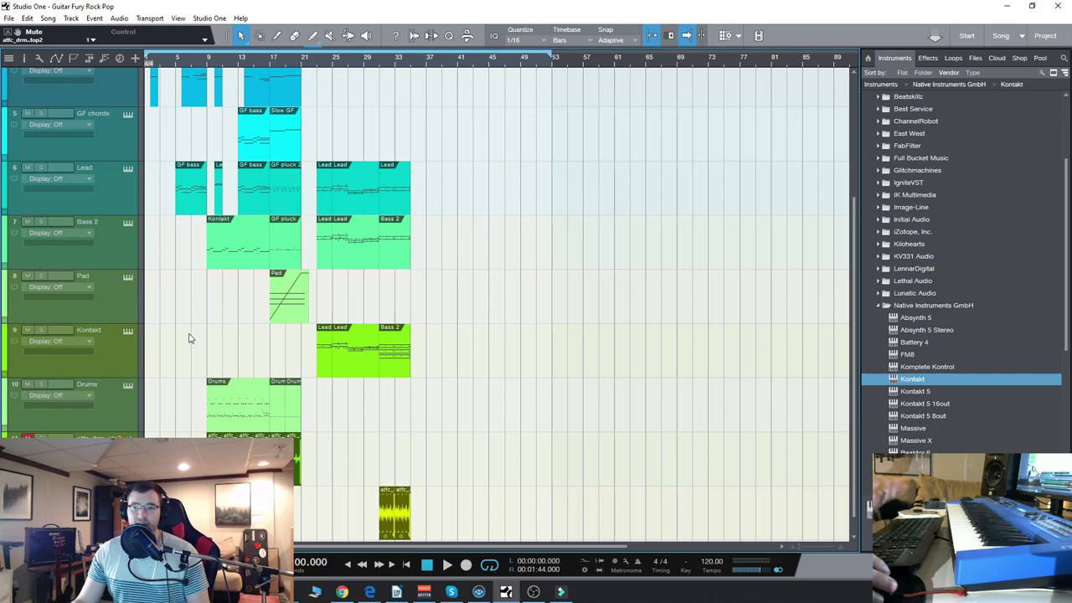
pyautogui.scroll(-1, 209, 348)
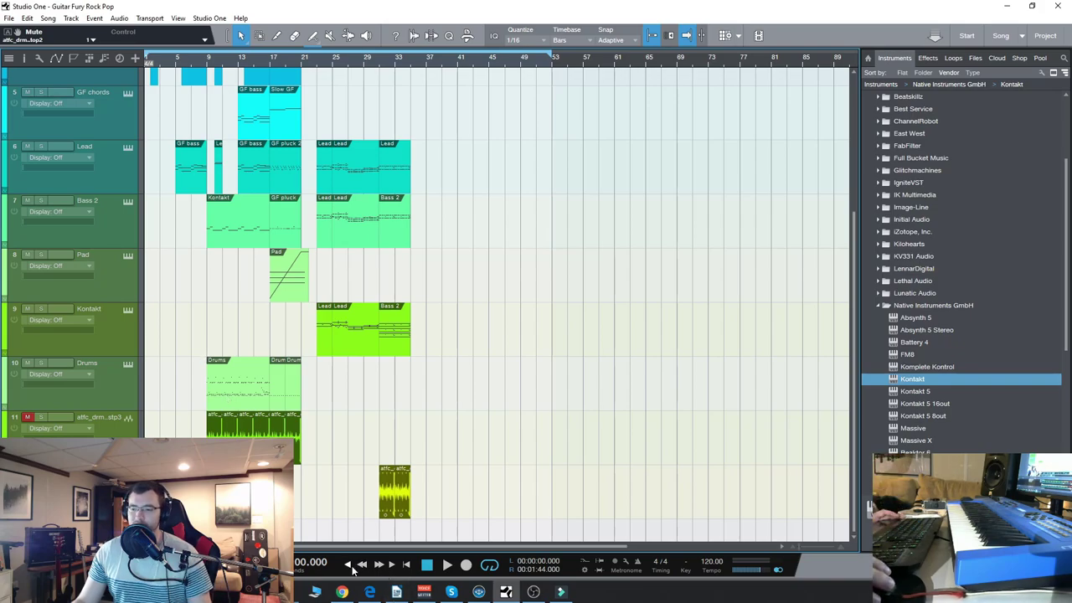
pyautogui.scroll(8, 198, 255)
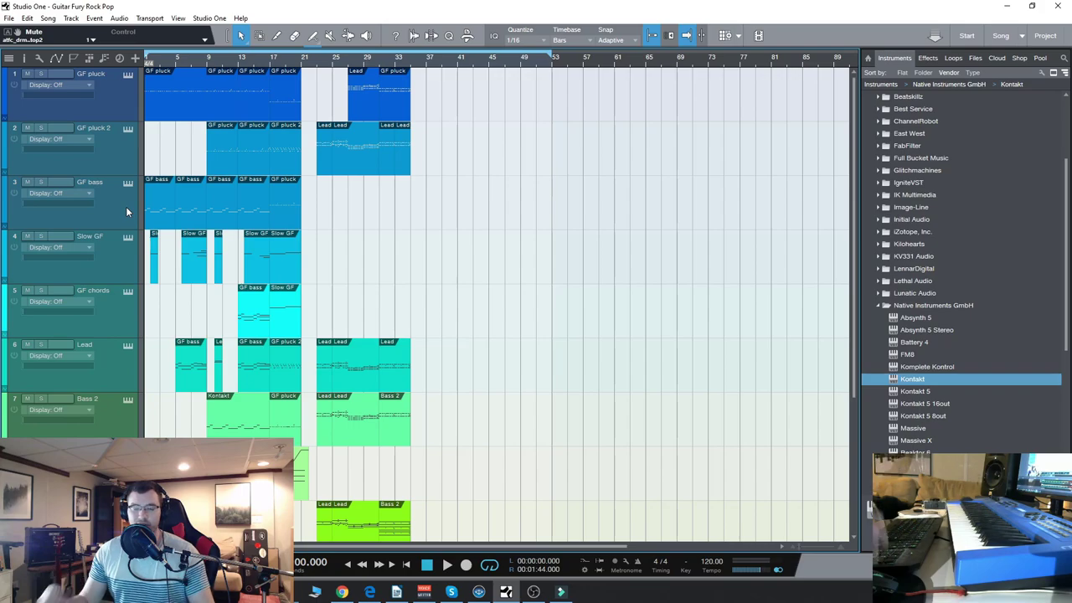
pyautogui.press('space')
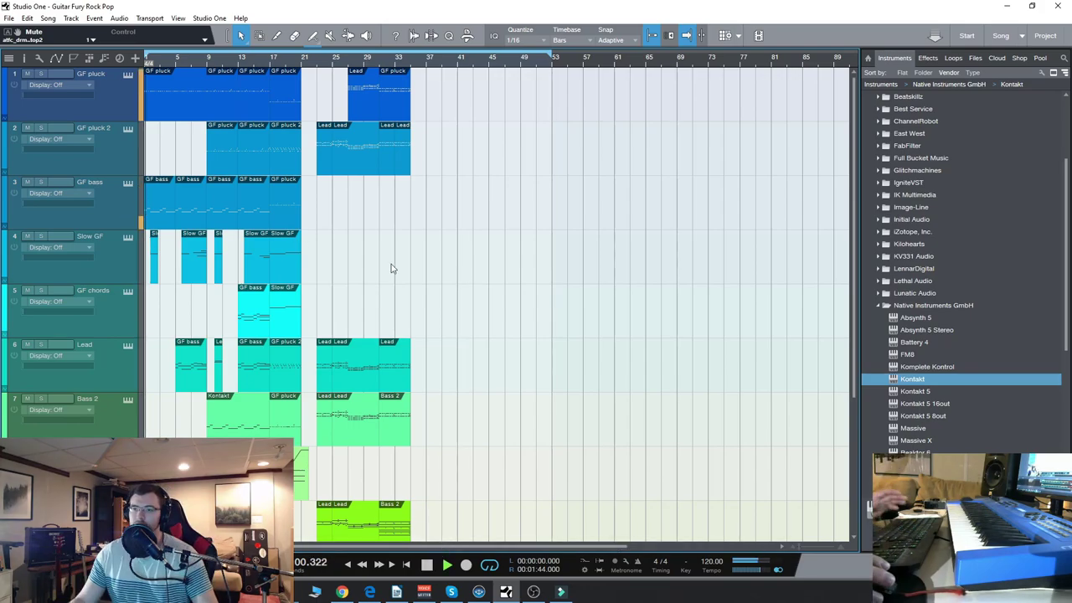
# Select the GF pluck track and open its part in the note editor
pyautogui.click(180, 103)
pyautogui.scroll(-3, 456, 324)
pyautogui.scroll(1, 555, 426)
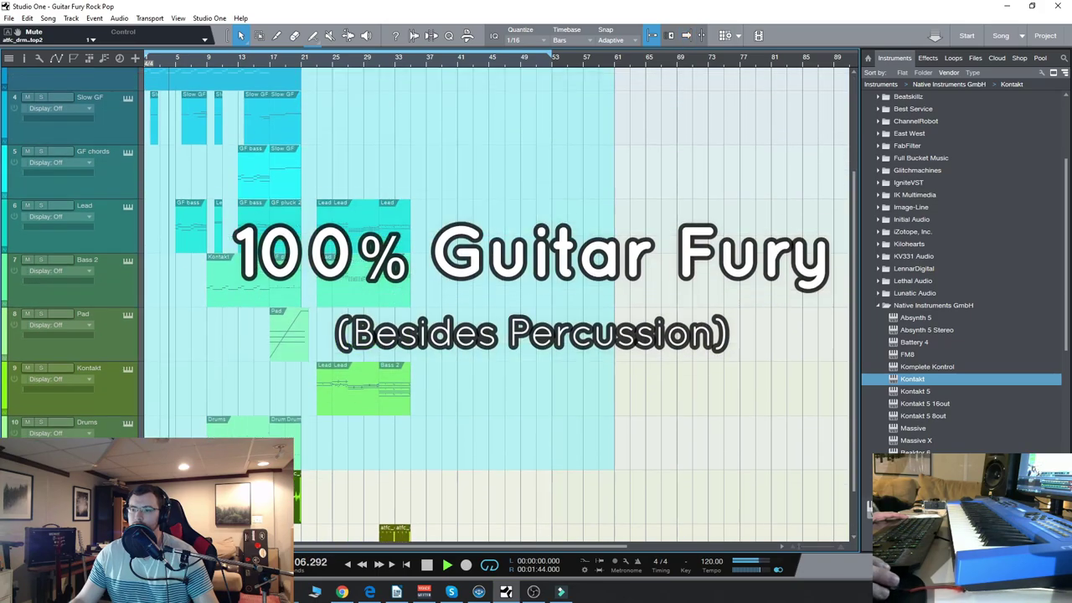
pyautogui.scroll(3, 194, 110)
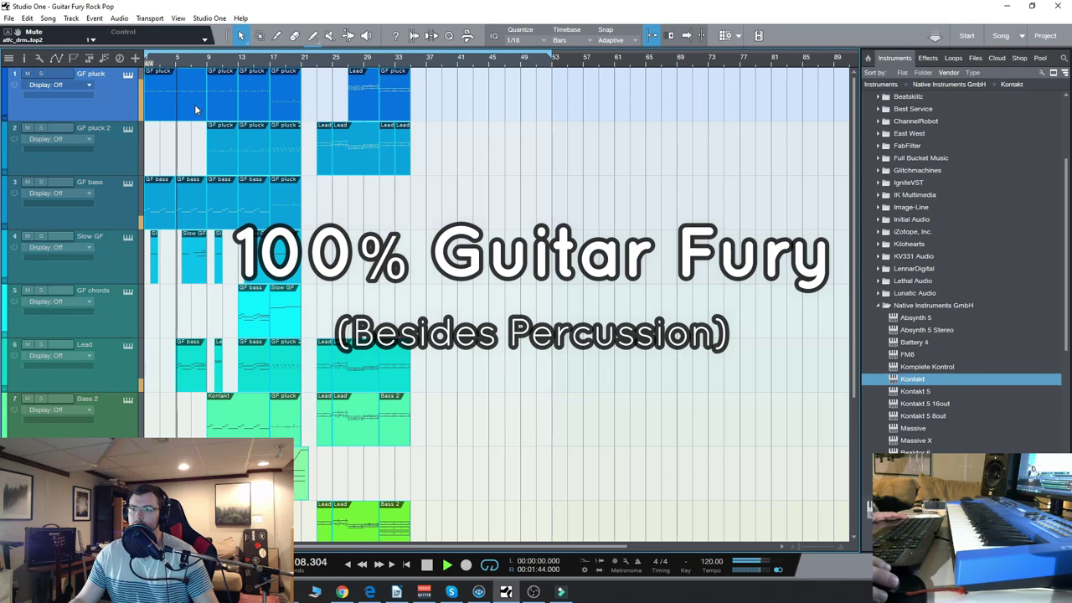
pyautogui.doubleClick(194, 104)
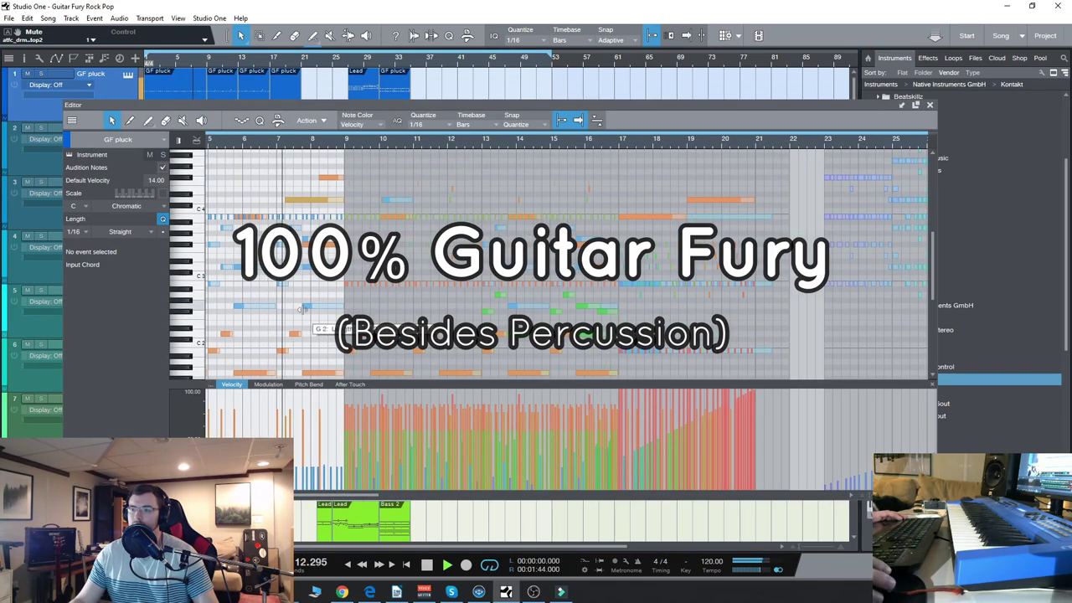
# Scroll through the GF pluck notes during playback, then stop the song
pyautogui.scroll(-1, 303, 309)
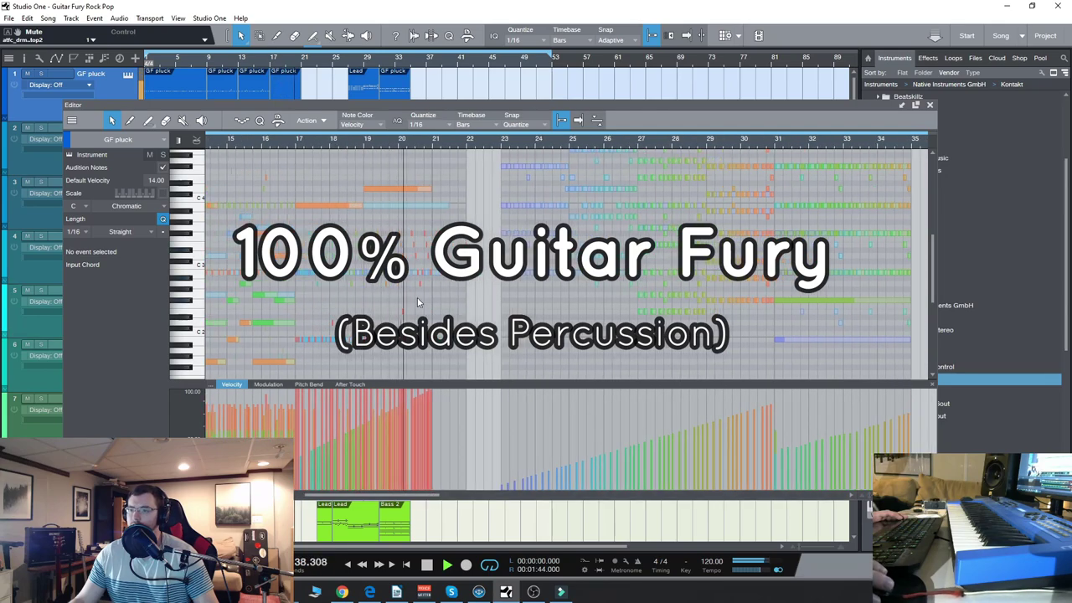
pyautogui.moveTo(430, 496); pyautogui.dragTo(454, 498)
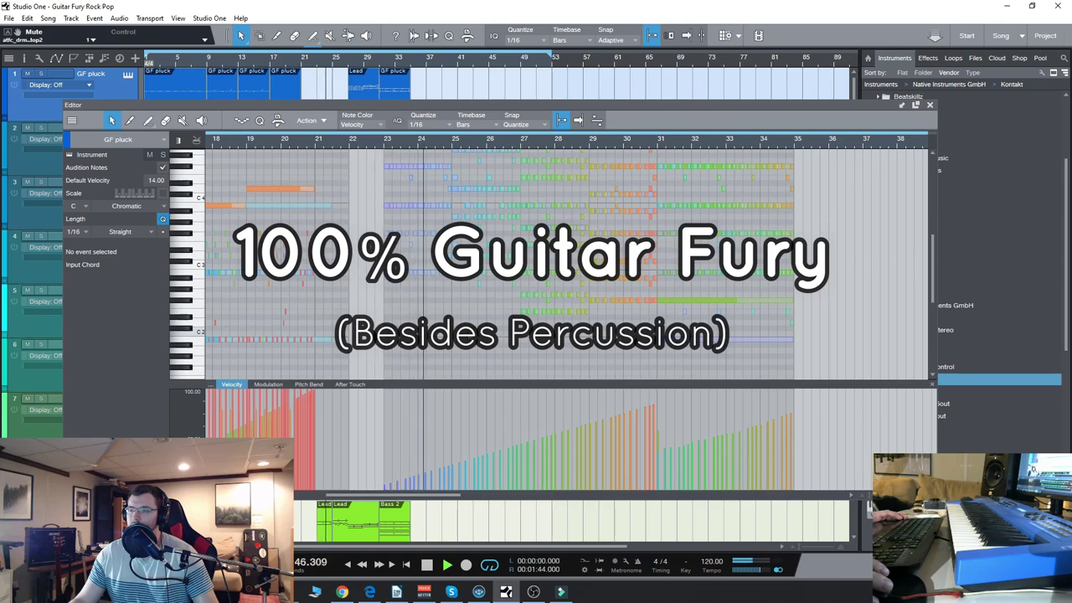
pyautogui.moveTo(438, 497); pyautogui.dragTo(451, 499)
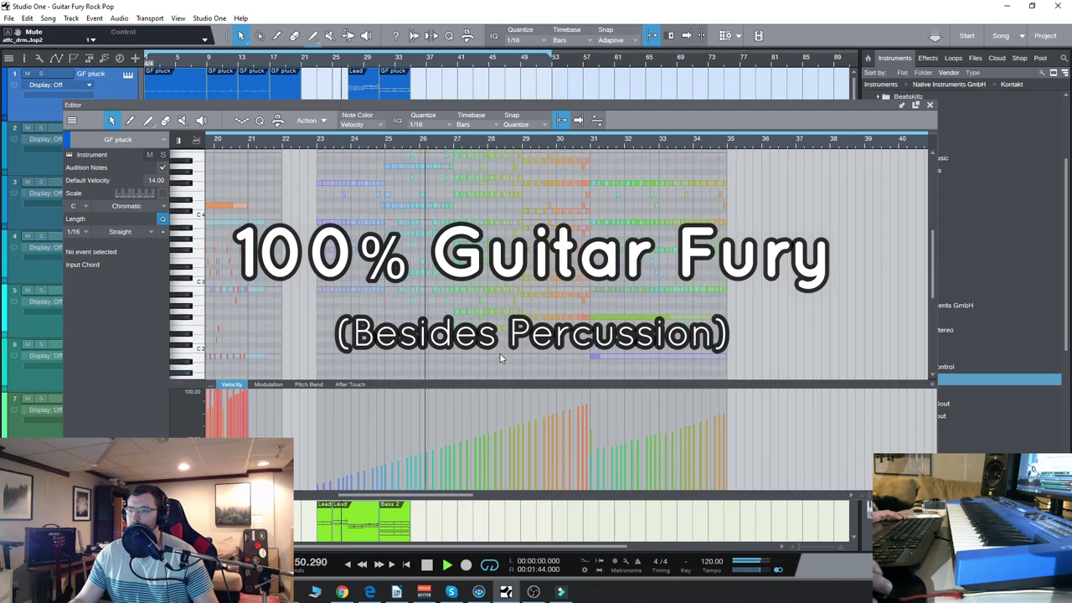
pyautogui.scroll(1, 499, 352)
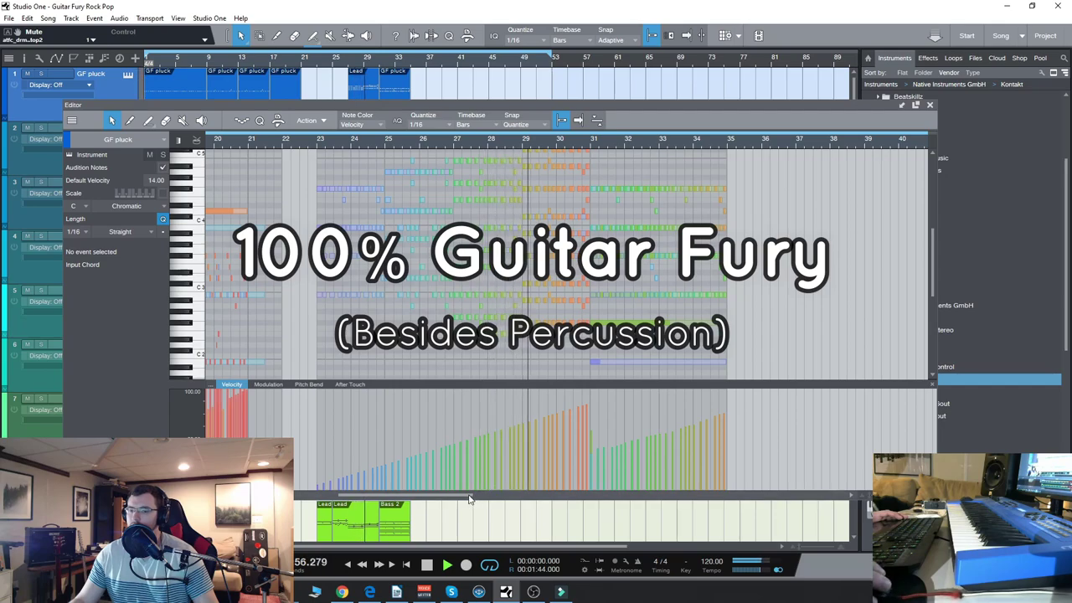
pyautogui.moveTo(468, 499); pyautogui.dragTo(502, 505)
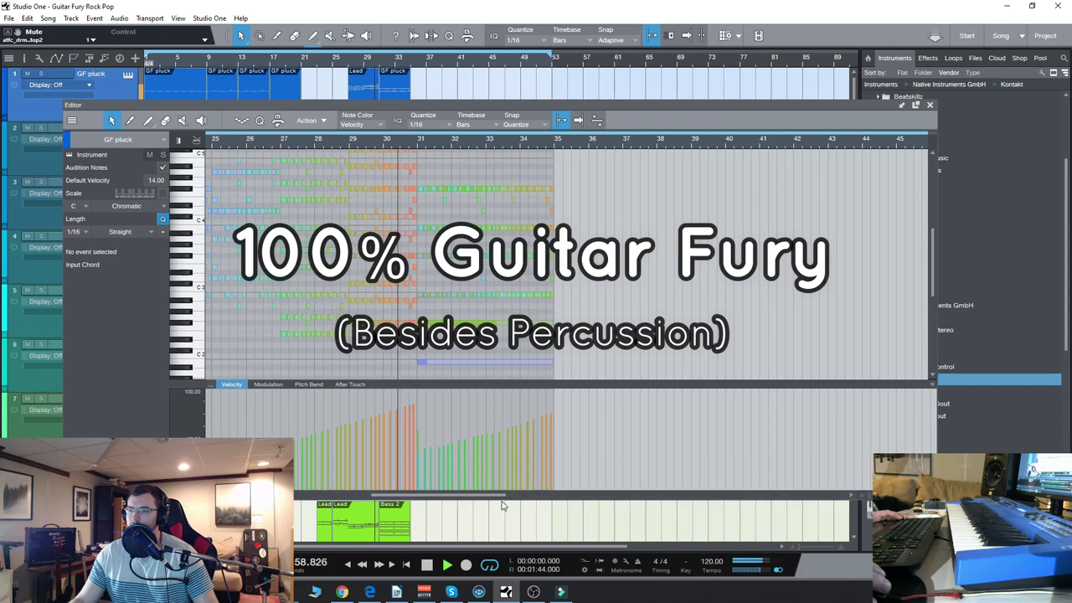
pyautogui.click(427, 565)
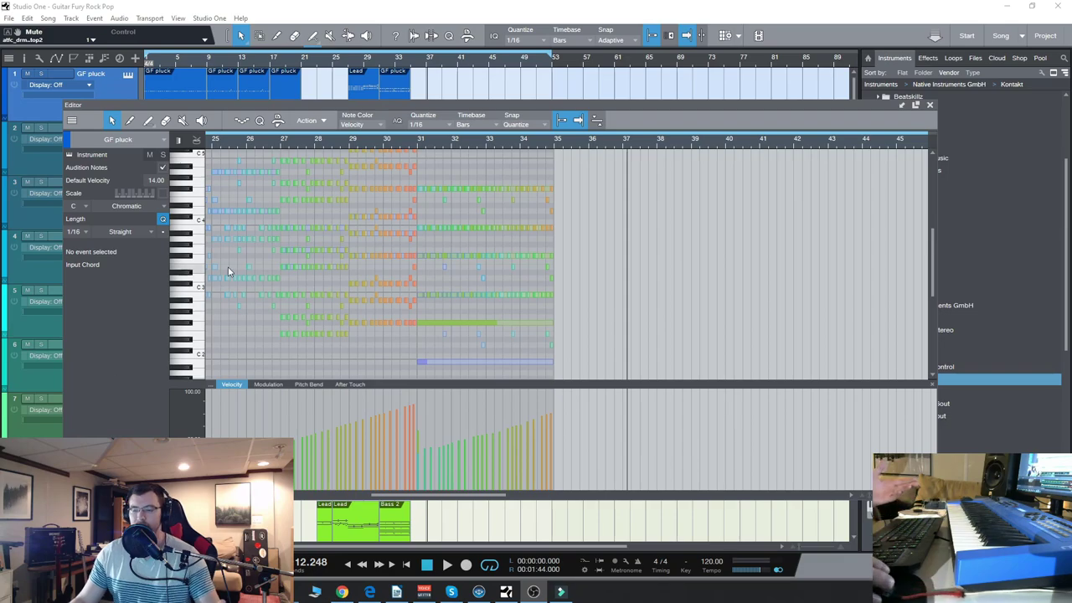
# Close the note editor, scroll through the arrangement, and select the Pad track
pyautogui.moveTo(410, 498); pyautogui.dragTo(405, 497)
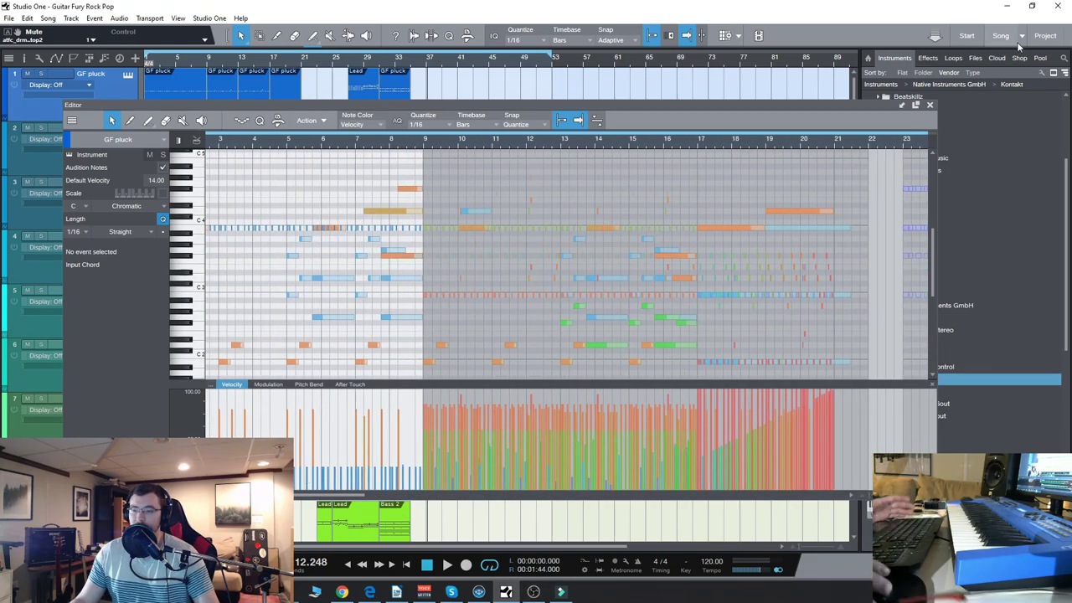
pyautogui.click(930, 104)
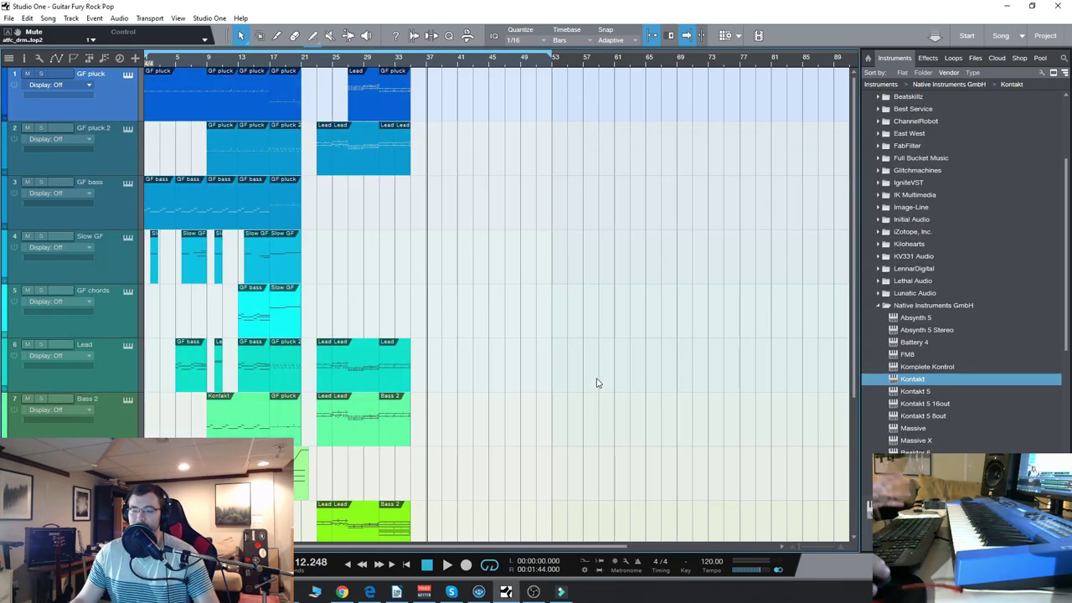
pyautogui.scroll(-3, 586, 382)
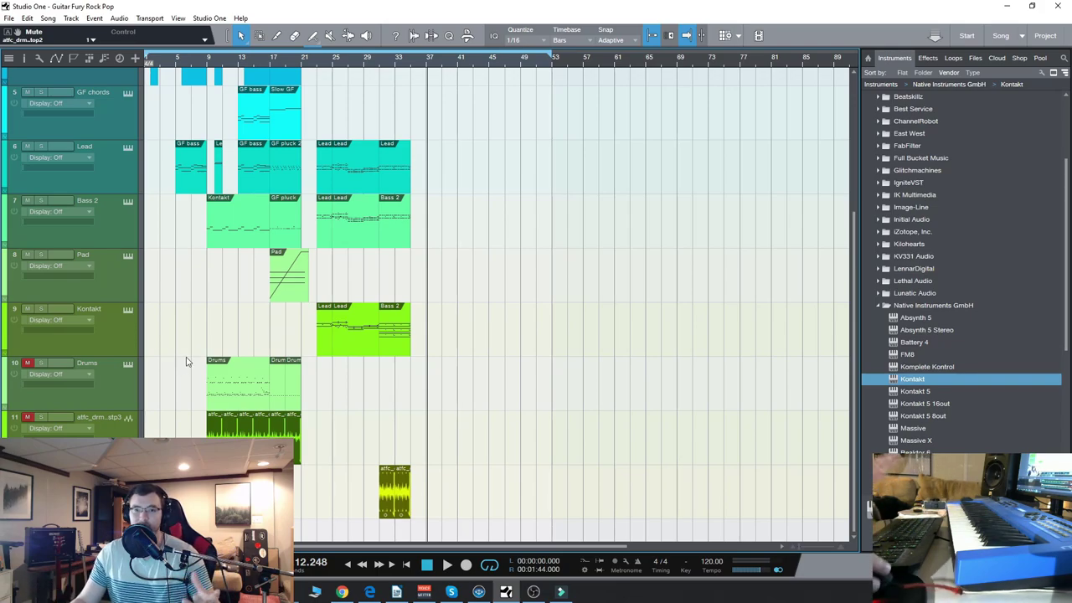
pyautogui.click(123, 282)
pyautogui.scroll(6, 124, 276)
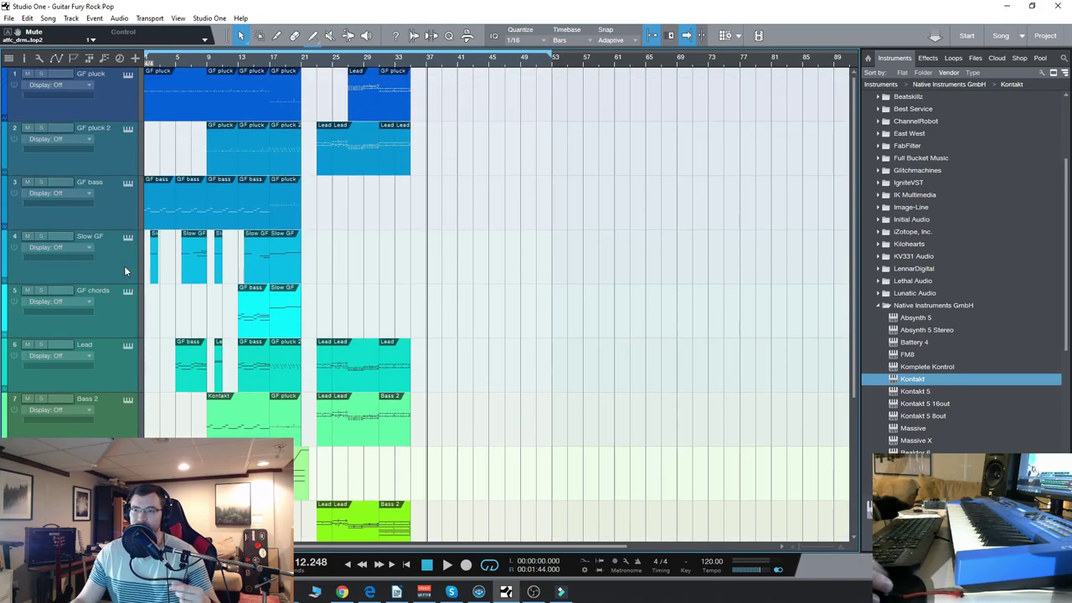
# Solo GF pluck, rewind to the song start, and open its Kontakt instrument window
pyautogui.click(40, 74)
pyautogui.click(347, 565)
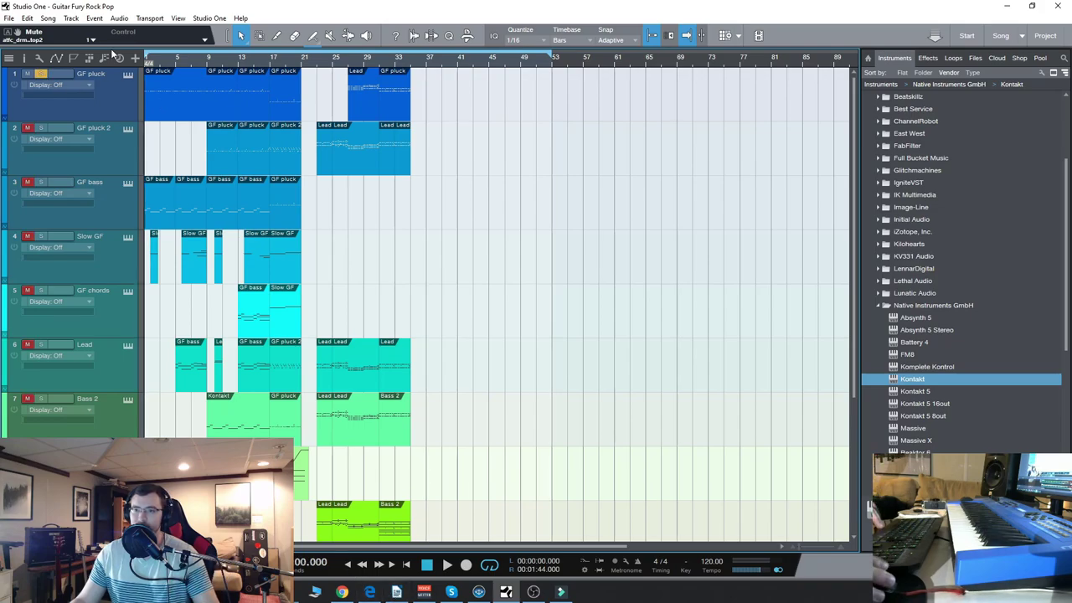
pyautogui.click(127, 77)
pyautogui.moveTo(594, 63); pyautogui.dragTo(477, 47)
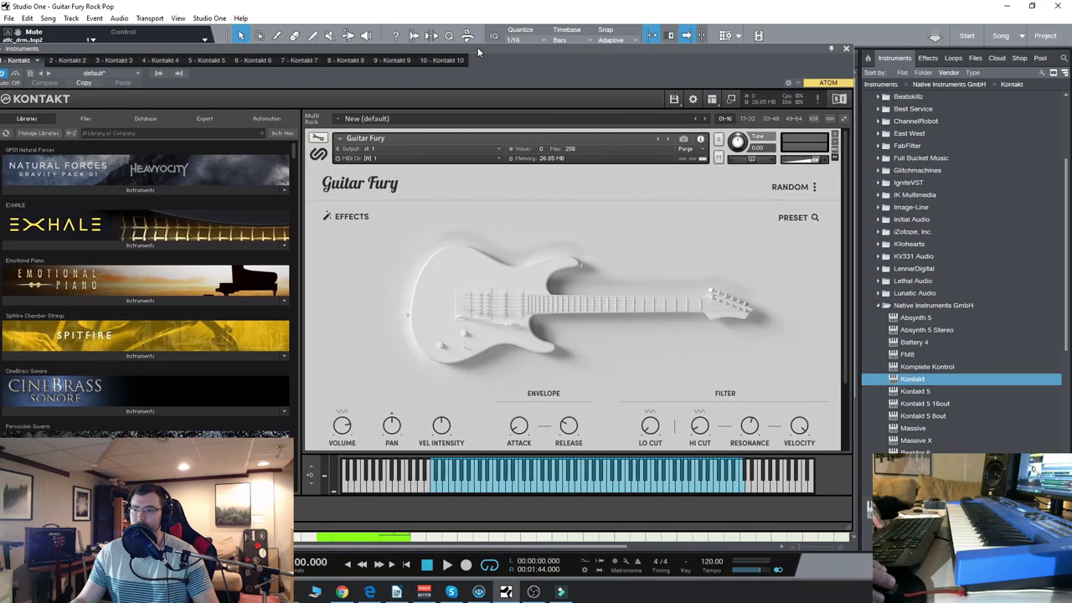
# Browse Guitar Fury presets by tag, then close, reopen and close Kontakt again
pyautogui.click(777, 191)
pyautogui.click(361, 225)
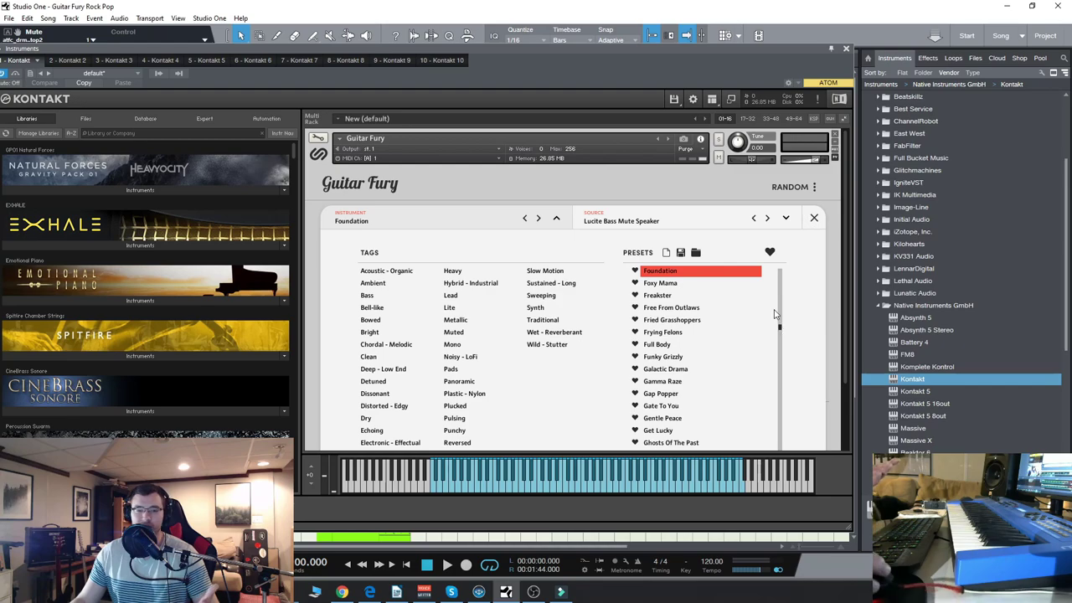
pyautogui.scroll(-1, 776, 325)
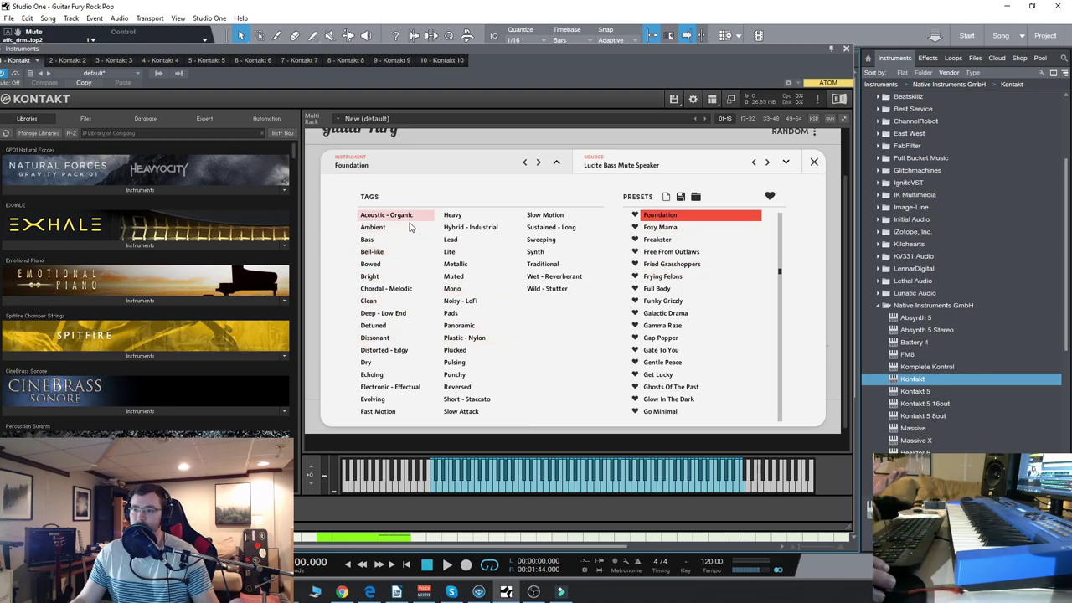
pyautogui.click(846, 49)
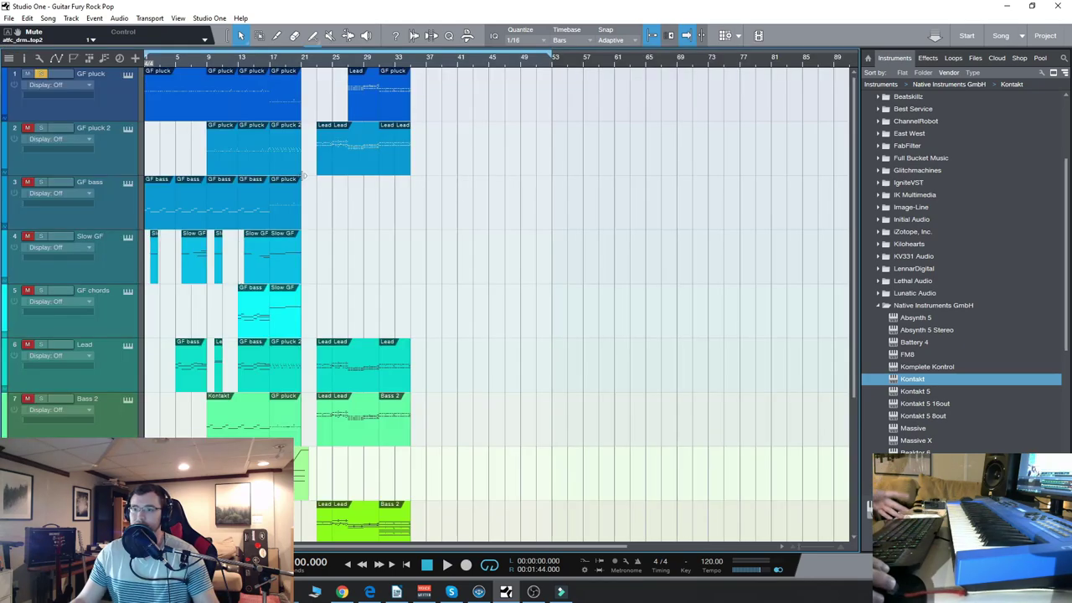
pyautogui.click(126, 76)
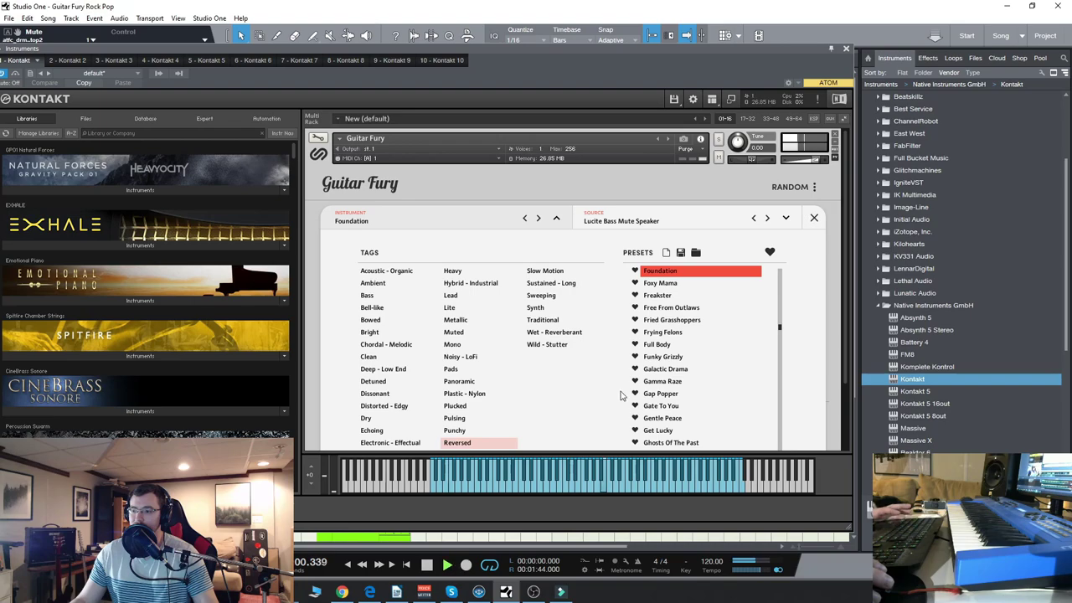
pyautogui.click(845, 49)
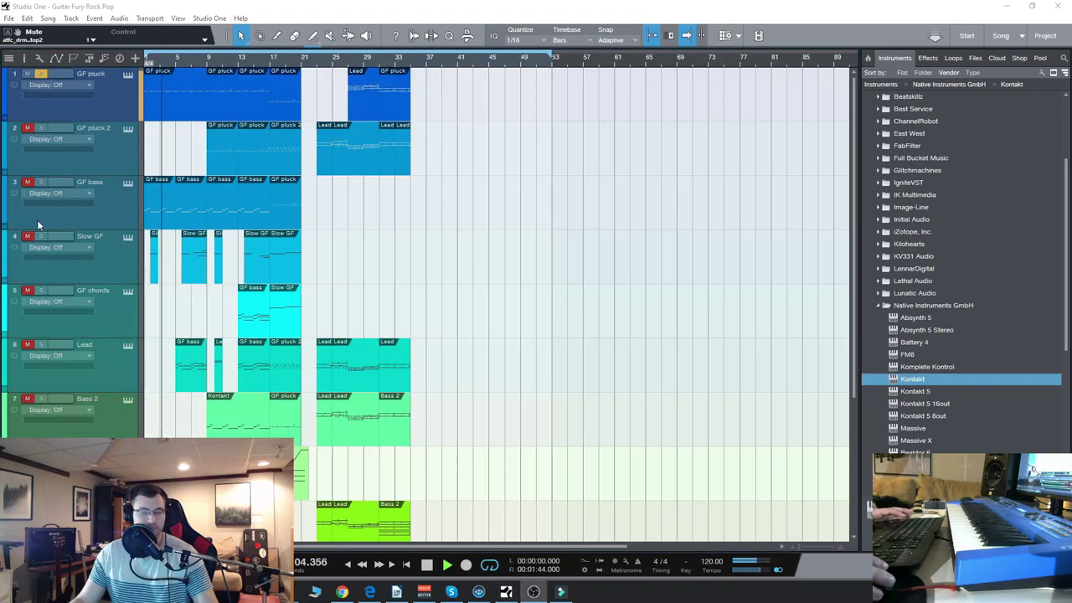
# Open the GF pluck notes in the editor and resume playback from bar 9
pyautogui.doubleClick(186, 100)
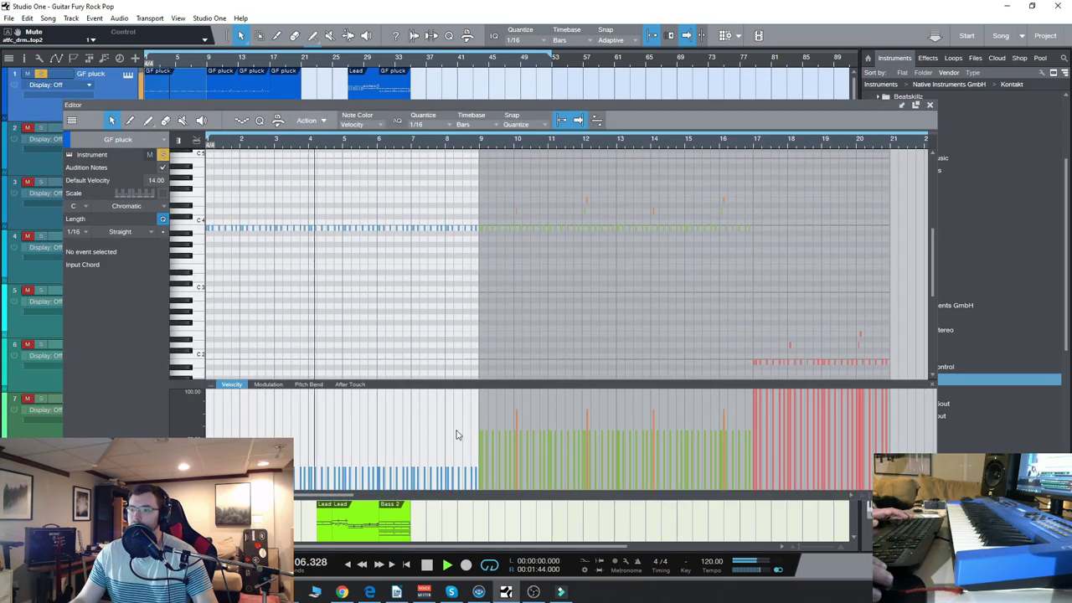
pyautogui.click(498, 175)
pyautogui.scroll(2, 555, 304)
pyautogui.press('space')
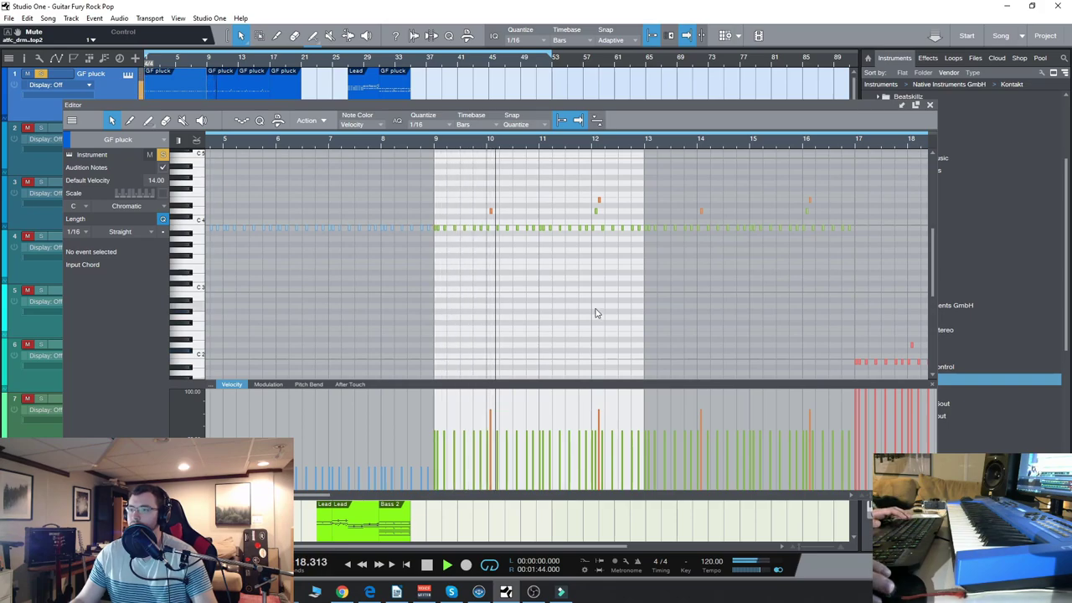
# Scroll through the notes, stop playback, select the bar 17–21 part, and close the editor
pyautogui.scroll(-2, 597, 313)
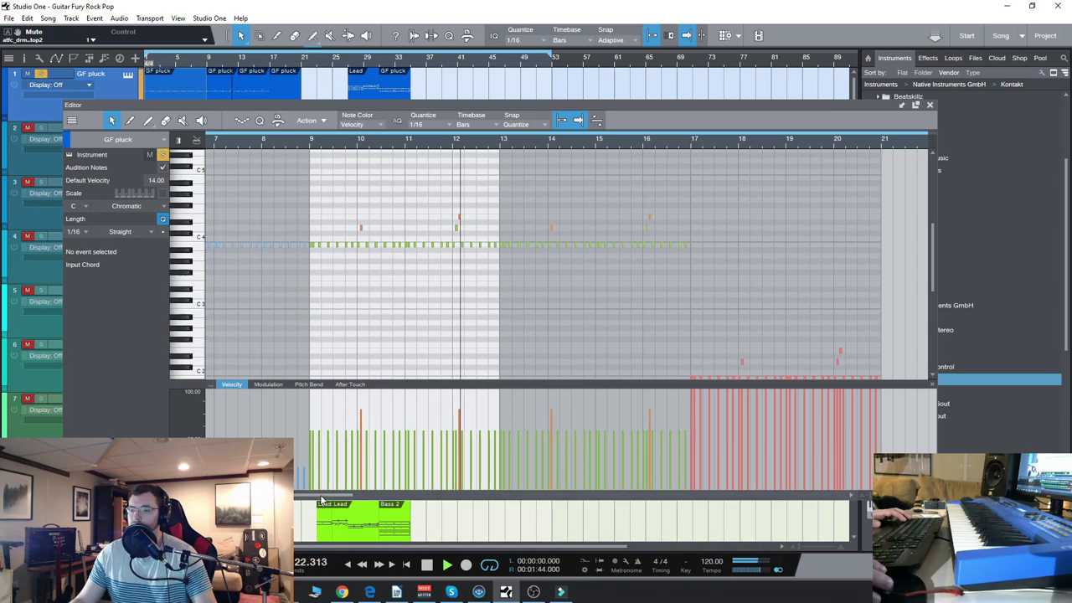
pyautogui.moveTo(321, 498); pyautogui.dragTo(375, 496)
pyautogui.scroll(-1, 531, 346)
pyautogui.scroll(-3, 533, 346)
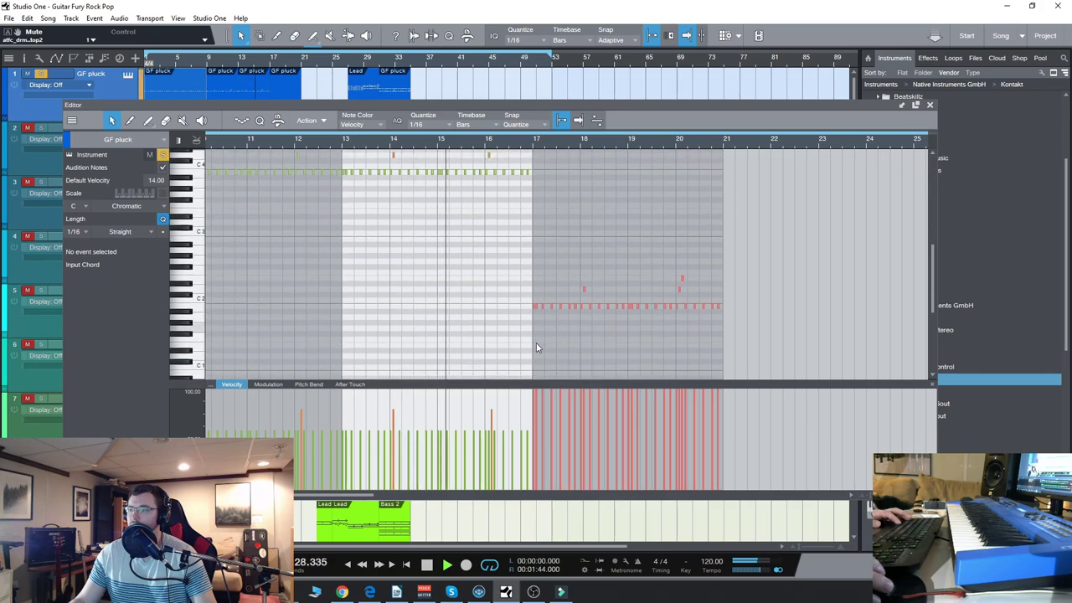
pyautogui.scroll(2, 694, 222)
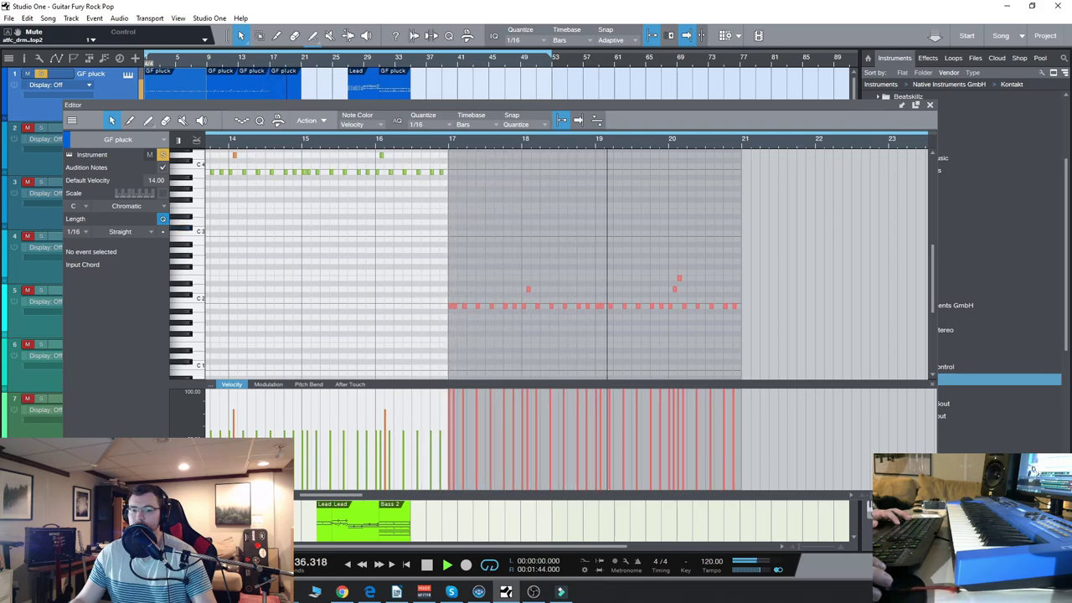
pyautogui.press('space')
pyautogui.click(644, 241)
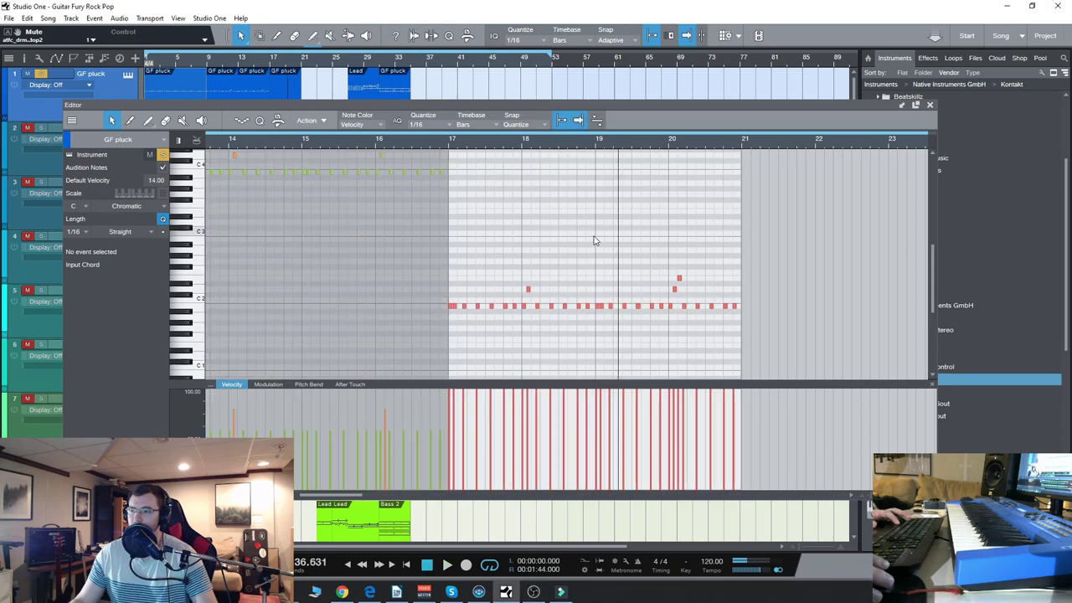
pyautogui.press('F2')
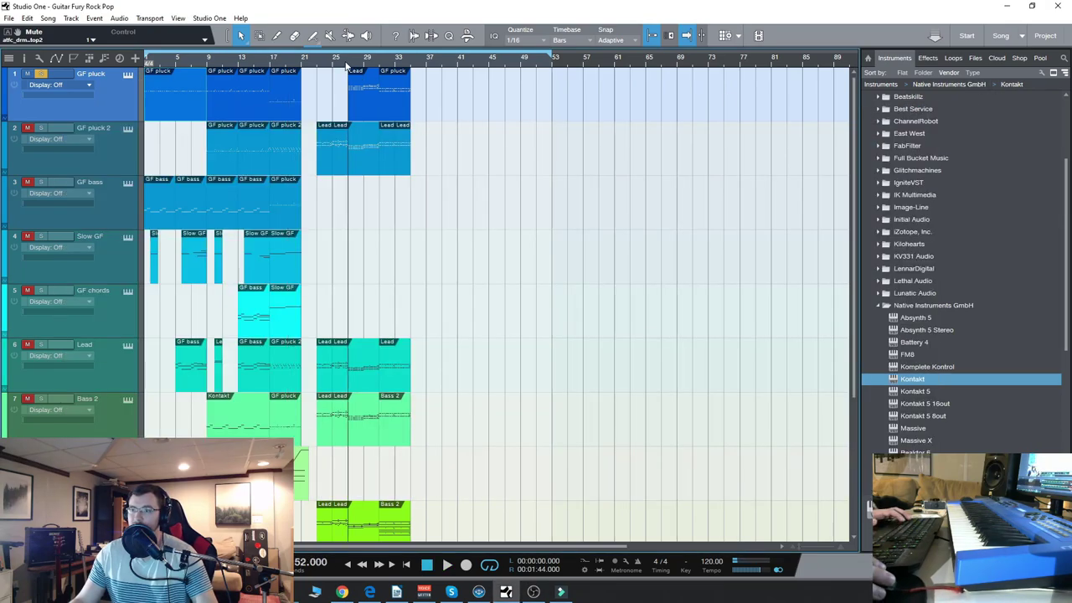
# Play from bar 25, open the Lead part on GF pluck, select the bar 31 part, close the editor
pyautogui.scroll(1, 347, 67)
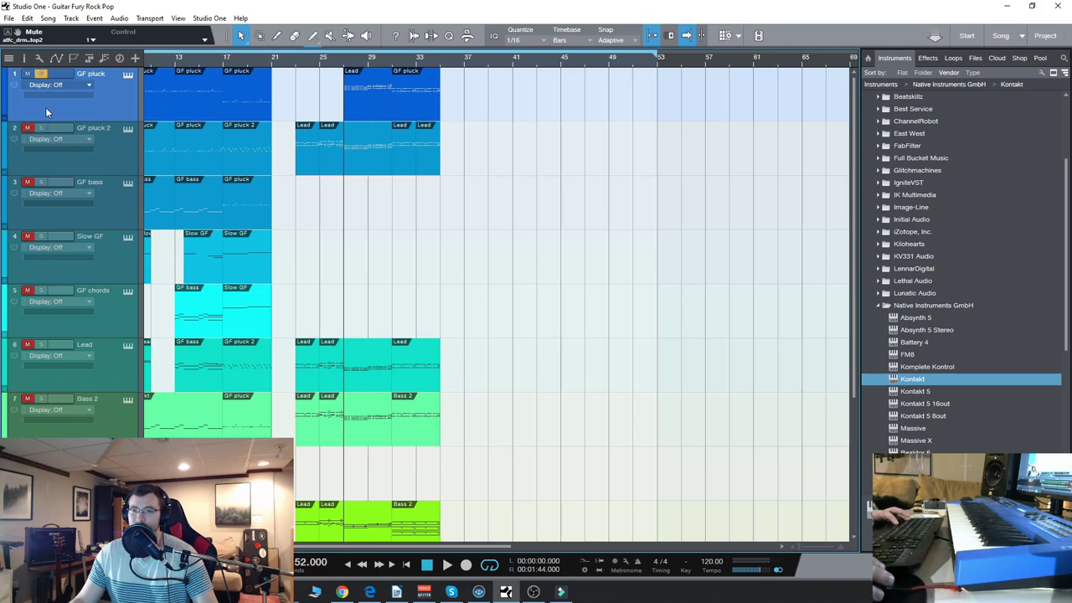
pyautogui.press('space')
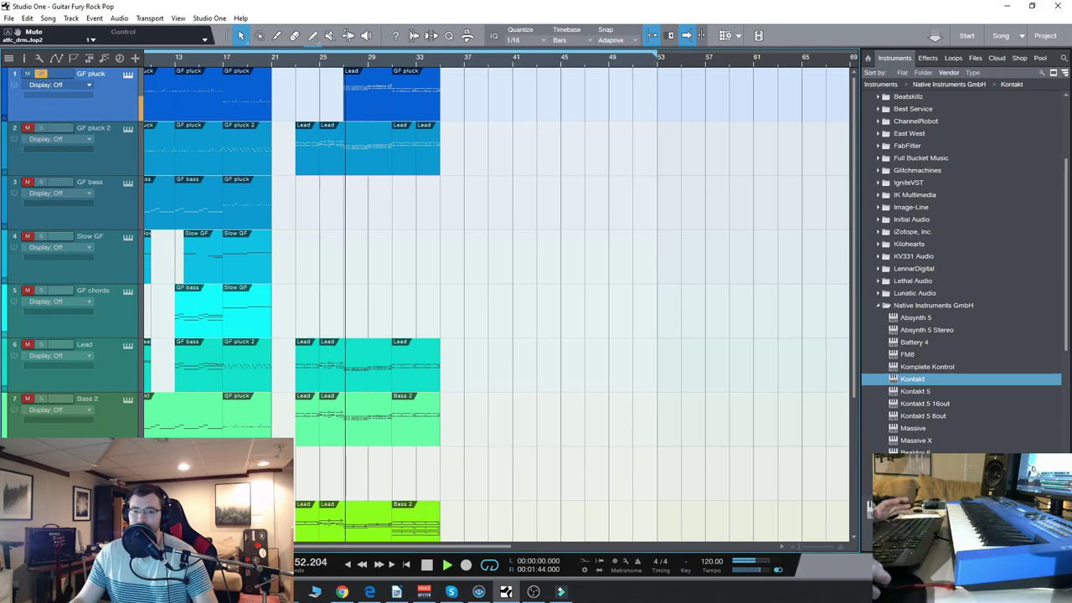
pyautogui.doubleClick(365, 98)
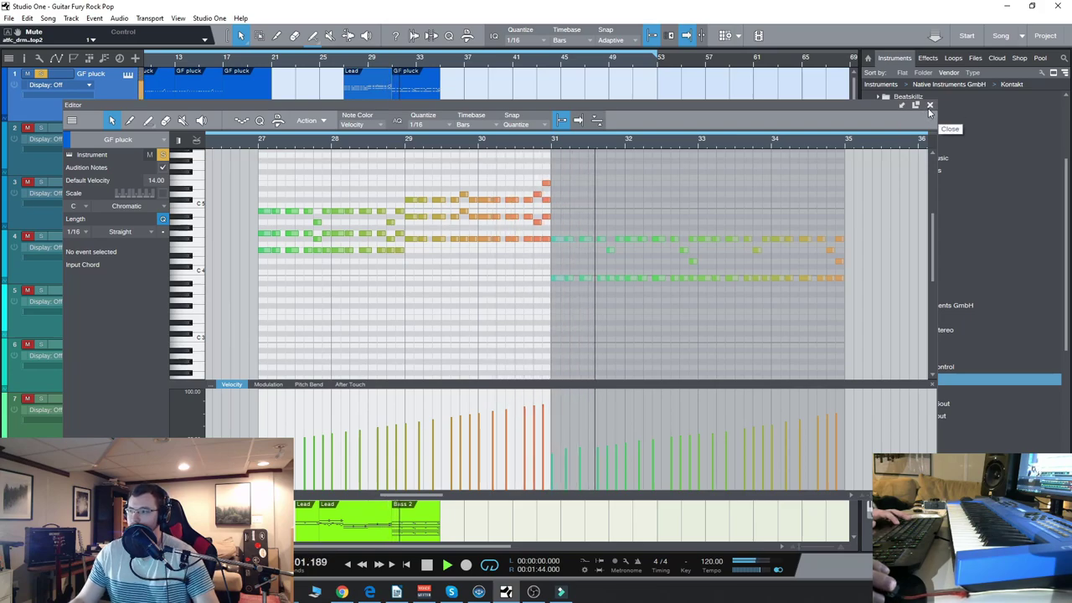
pyautogui.click(770, 185)
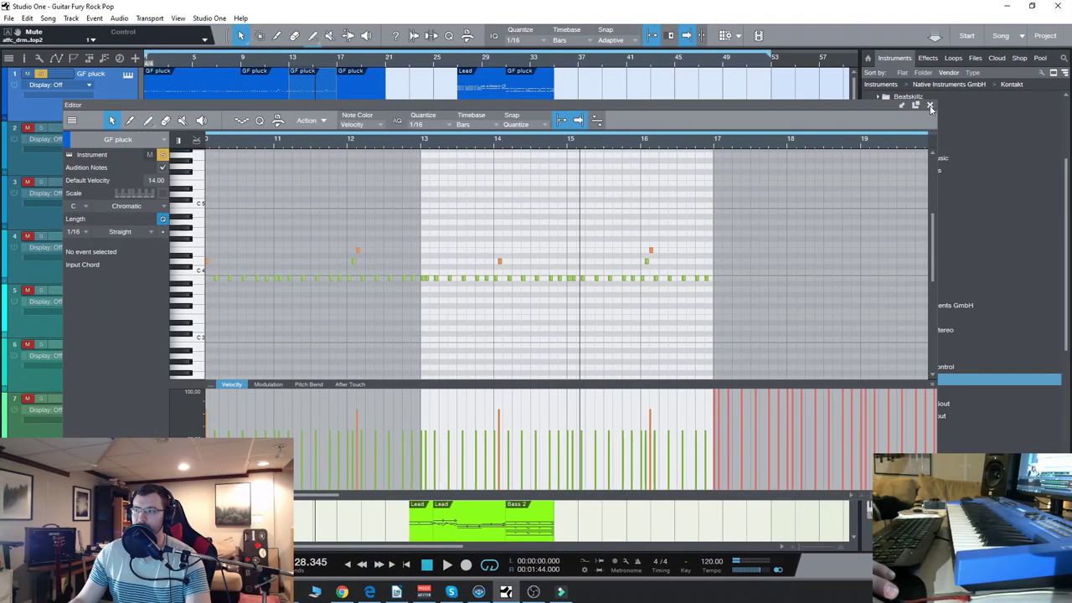
pyautogui.click(929, 107)
# Open GF pluck's Guitar Fury instrument, close the preset browser, and show the effects page
pyautogui.click(126, 76)
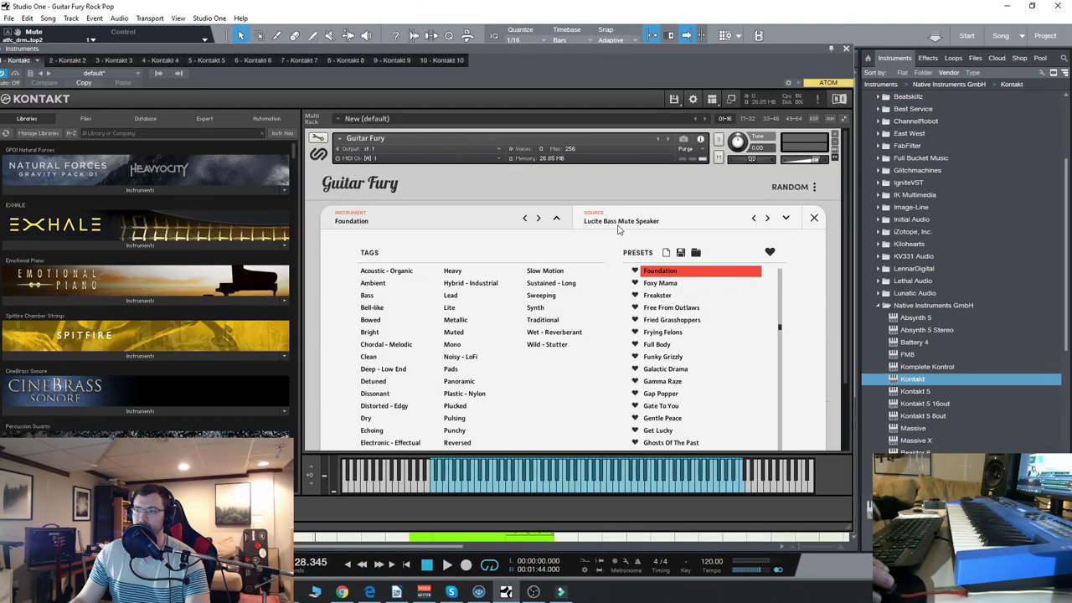
pyautogui.moveTo(616, 53); pyautogui.dragTo(622, 42)
pyautogui.click(819, 208)
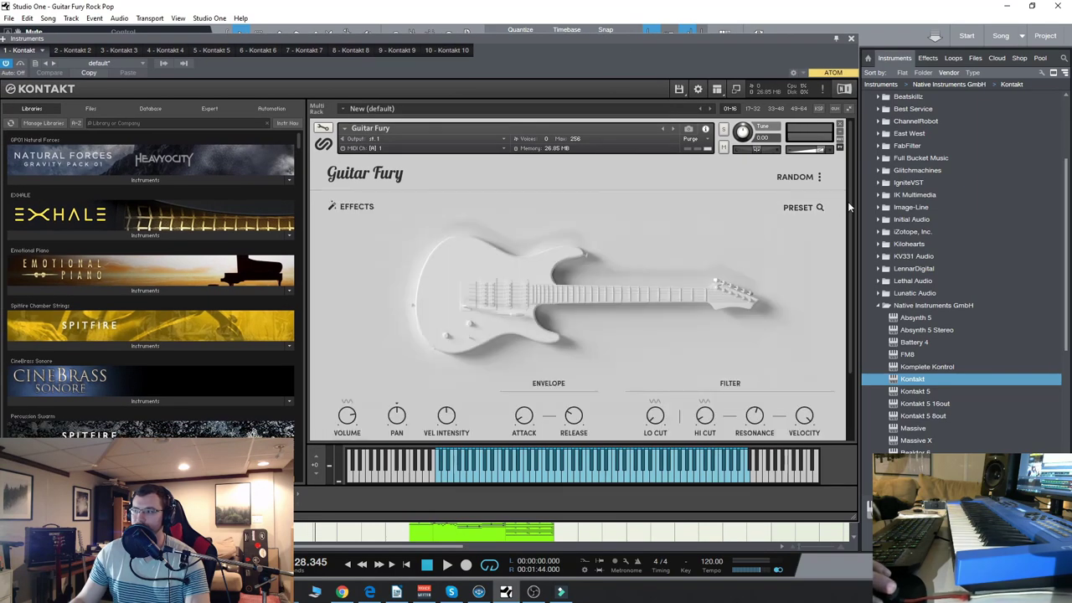
pyautogui.scroll(-2, 536, 382)
pyautogui.scroll(2, 533, 316)
pyautogui.click(347, 161)
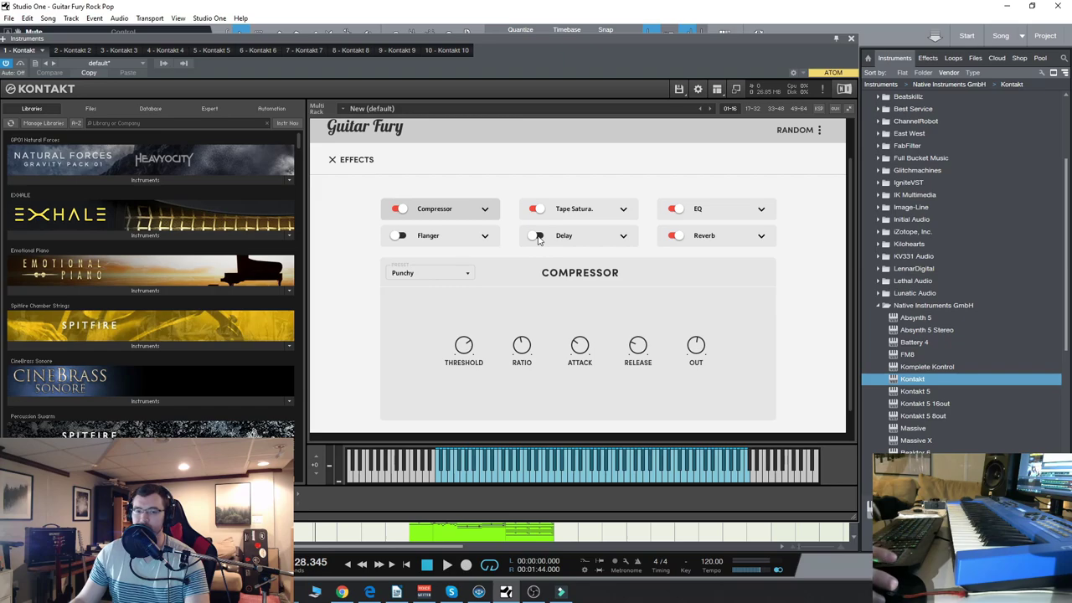
# Check the compressor slot's effect-type list twice, keeping the Compressor unchanged
pyautogui.click(484, 211)
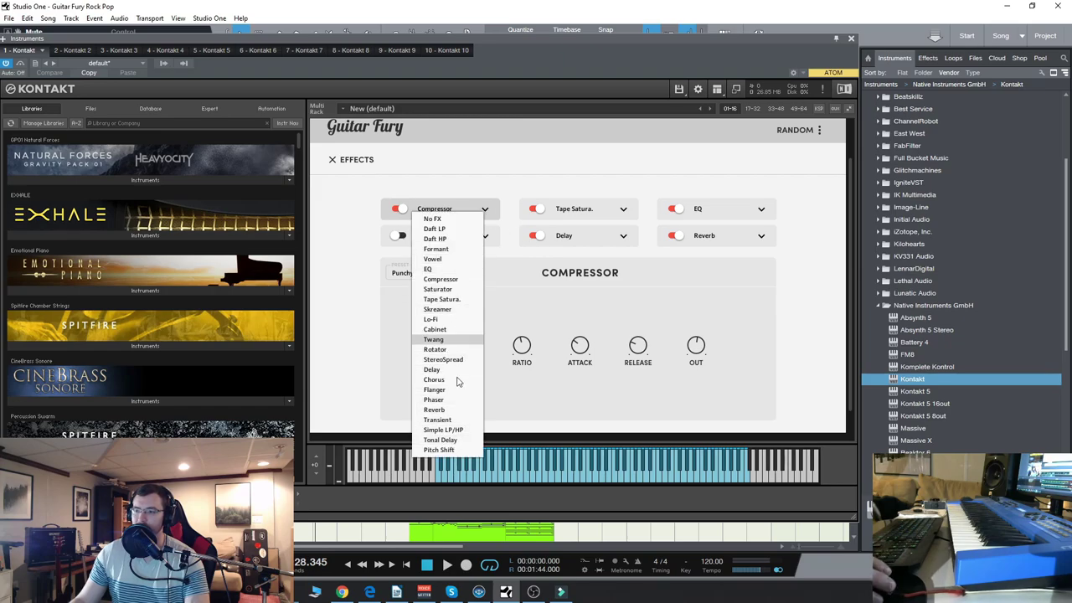
pyautogui.click(501, 158)
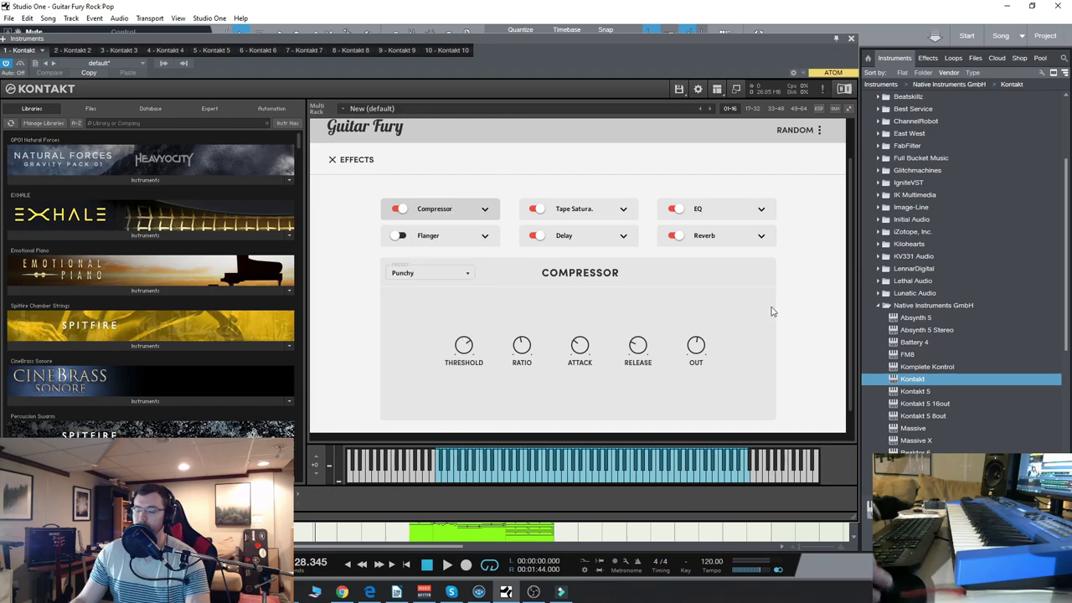
pyautogui.click(484, 209)
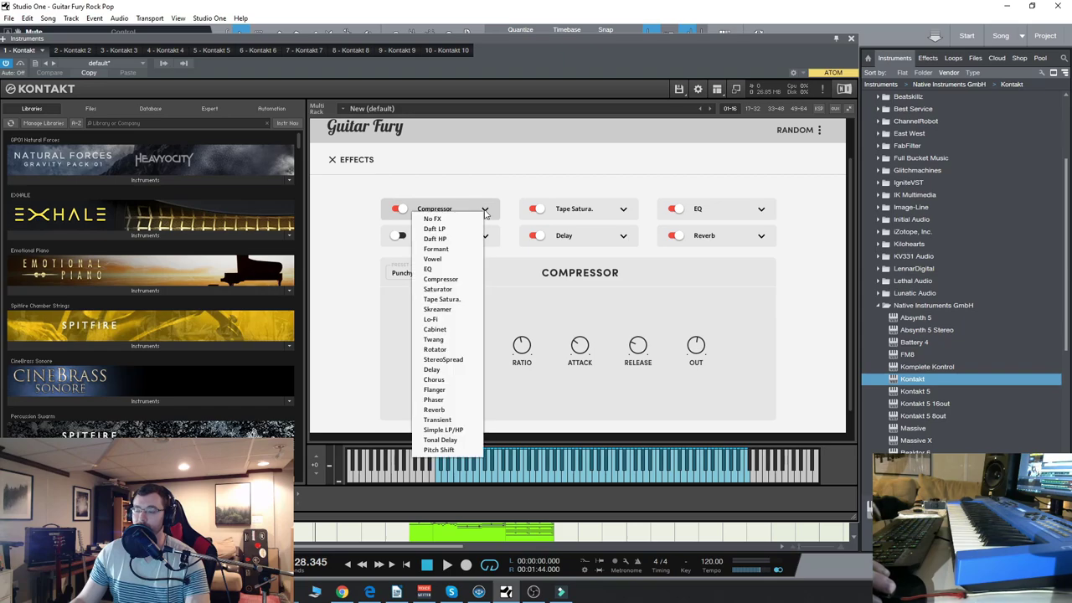
pyautogui.click(502, 185)
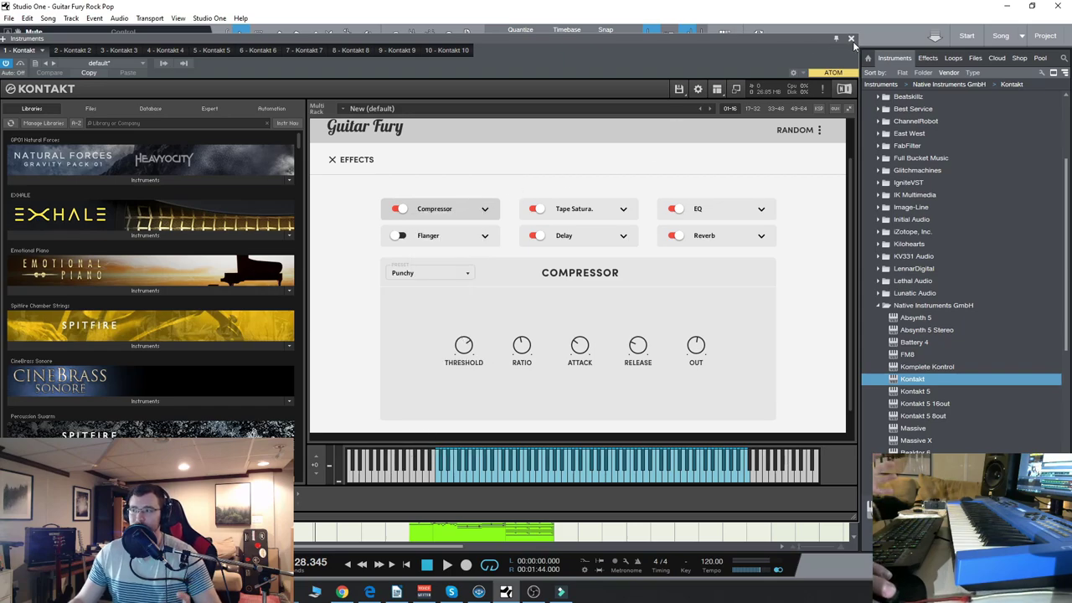
# Close Kontakt, unsolo GF pluck, and briefly view the GF pluck 2 part's notes
pyautogui.click(850, 38)
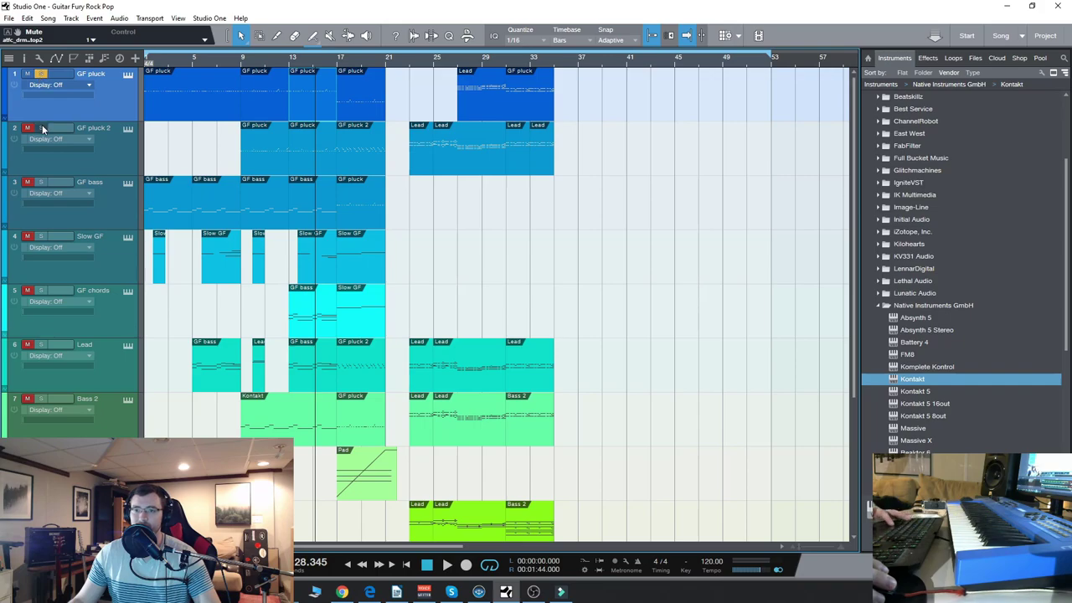
pyautogui.click(23, 59)
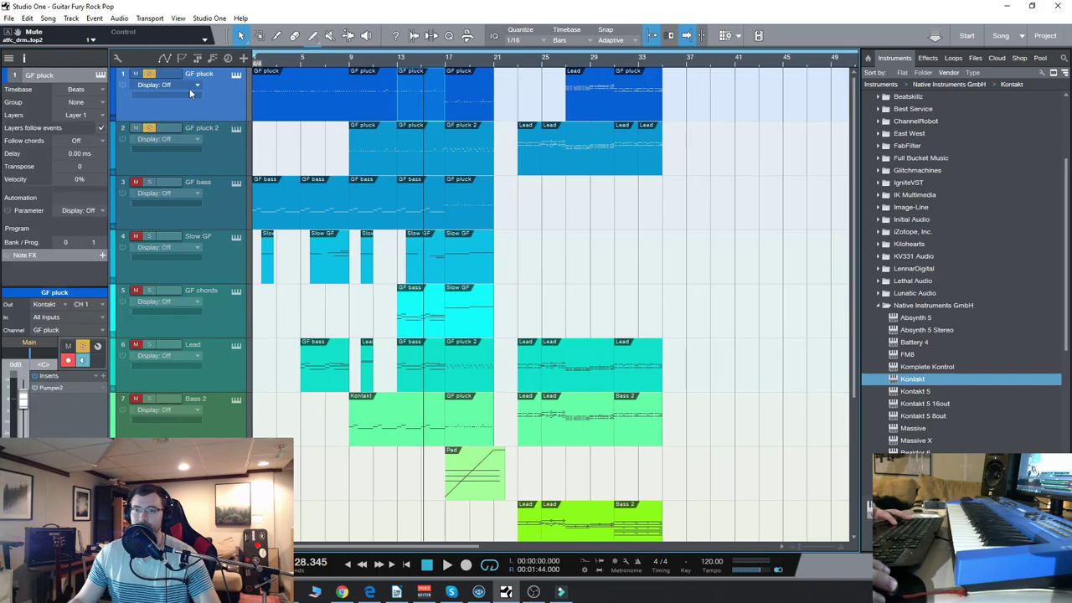
pyautogui.click(26, 60)
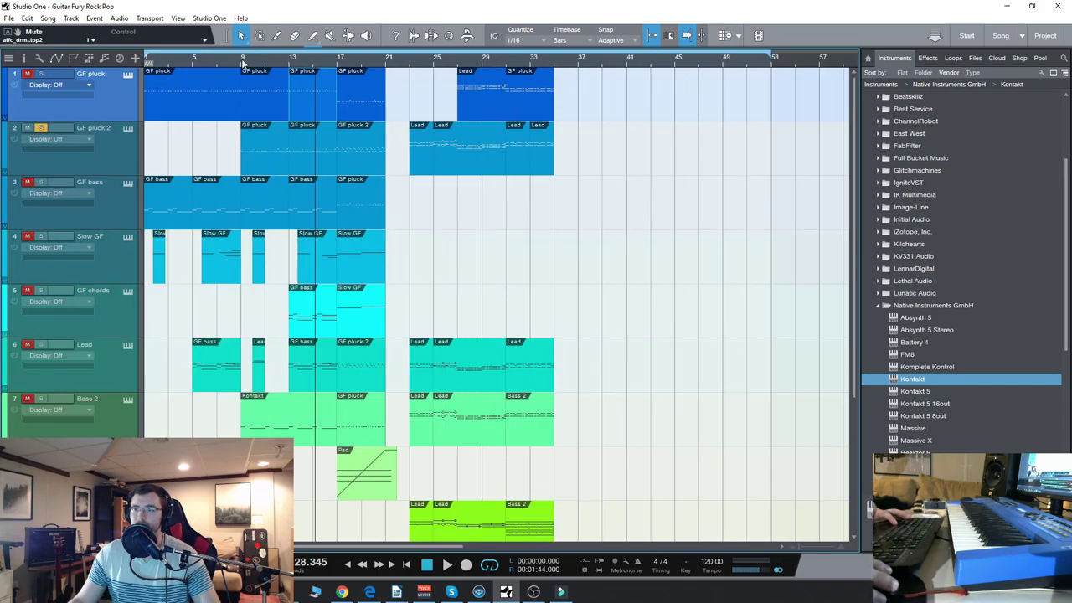
pyautogui.scroll(2, 262, 150)
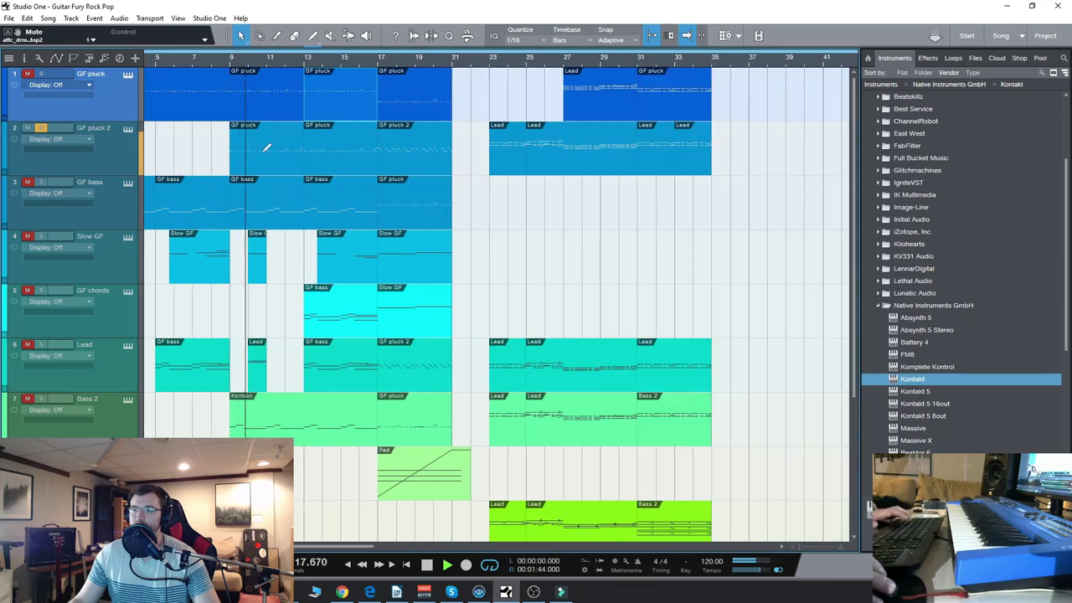
pyautogui.hscroll(-3, 266, 149)
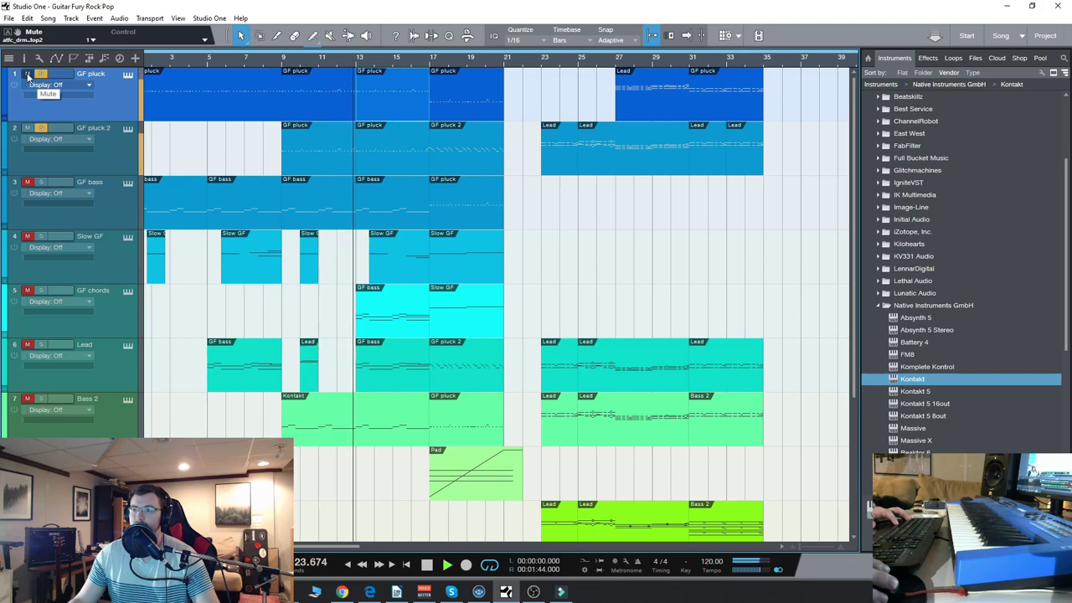
pyautogui.click(41, 74)
pyautogui.hscroll(2, 354, 232)
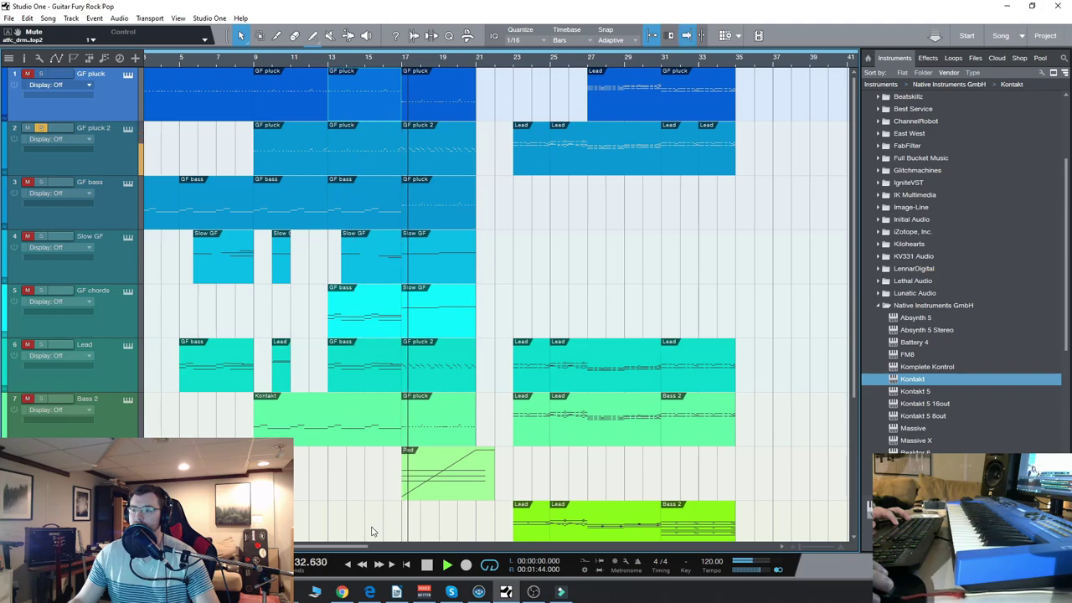
pyautogui.doubleClick(456, 149)
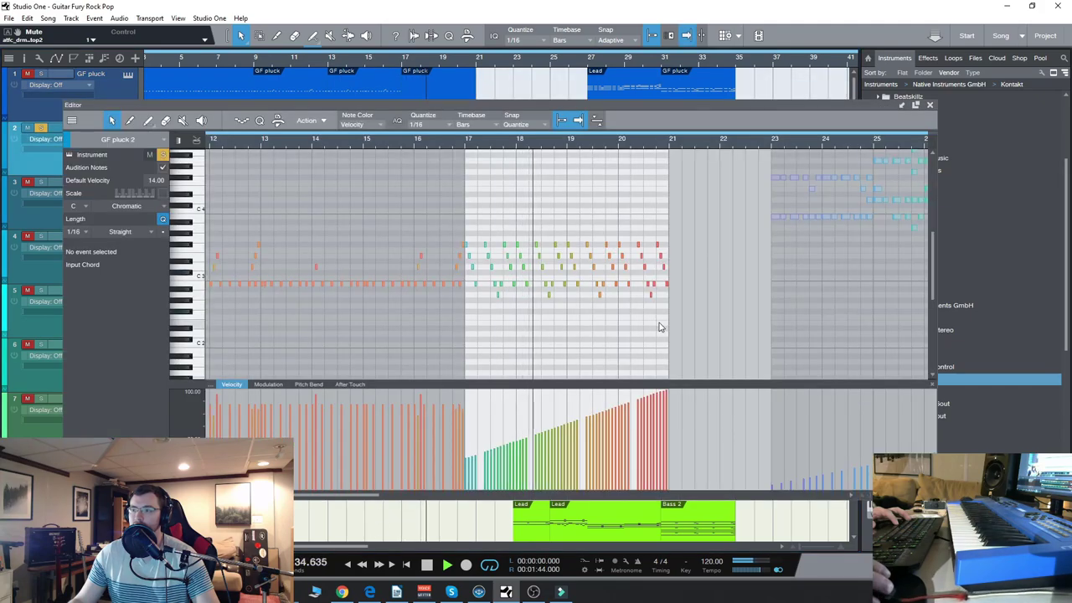
pyautogui.click(929, 106)
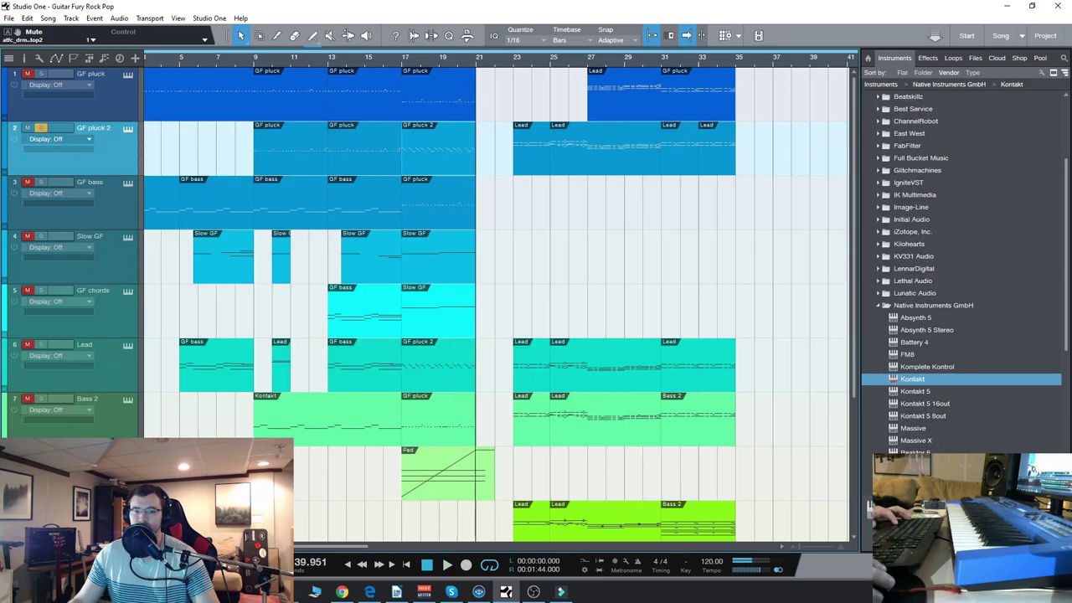
# Solo the Lead track, play from bar 17, and select the Bass 2 track
pyautogui.click(40, 344)
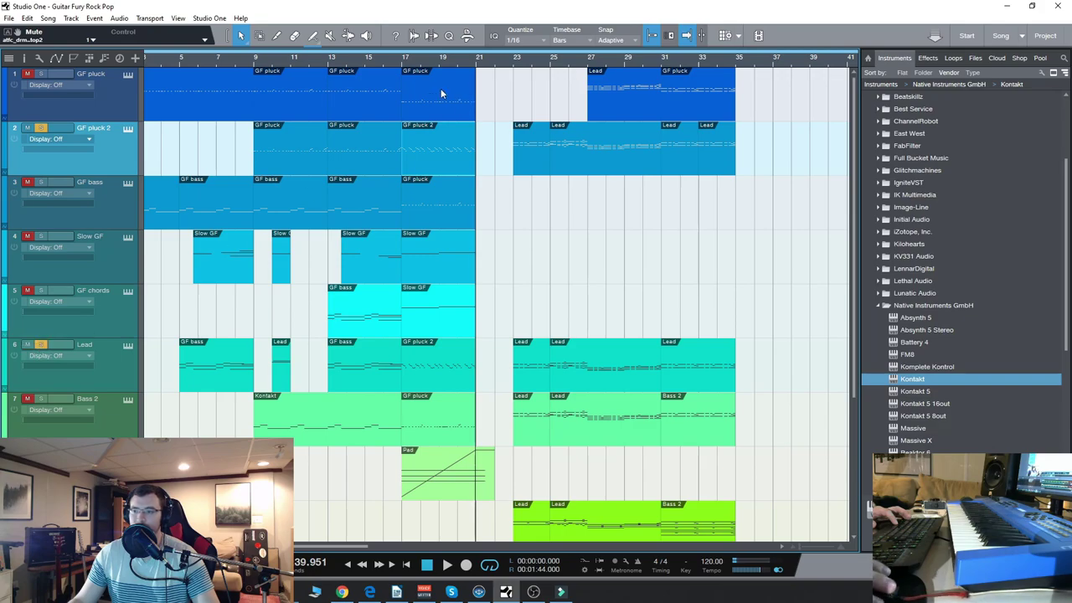
pyautogui.click(399, 63)
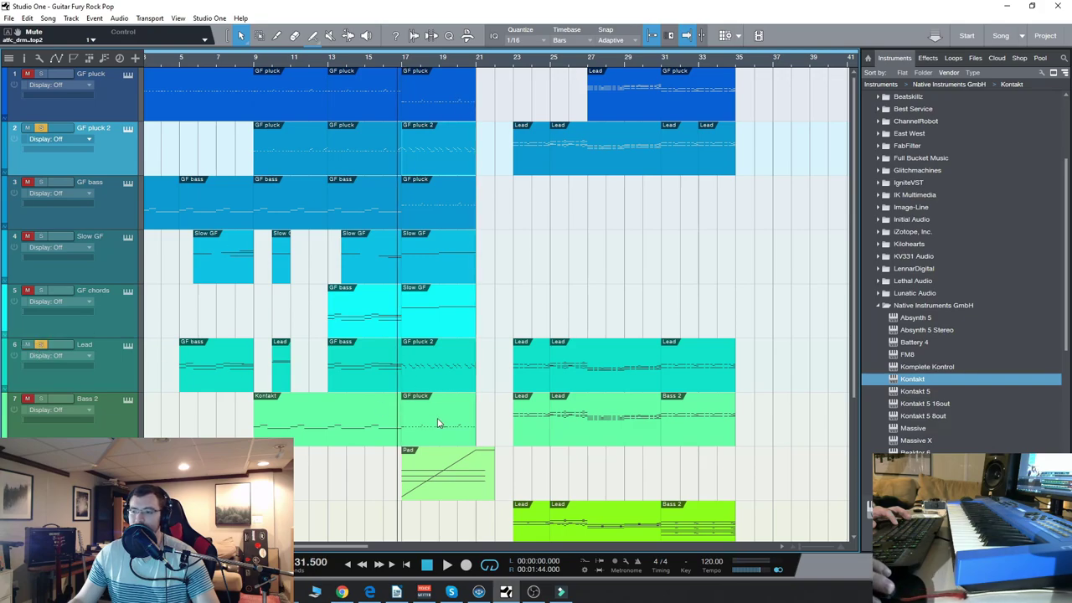
pyautogui.press('space')
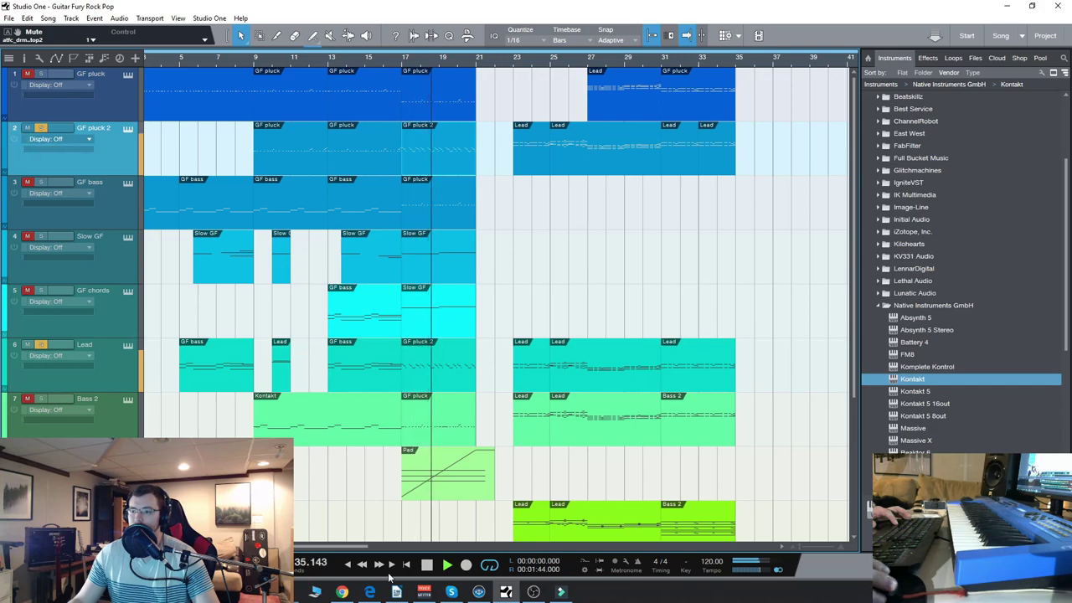
pyautogui.scroll(-1, 311, 444)
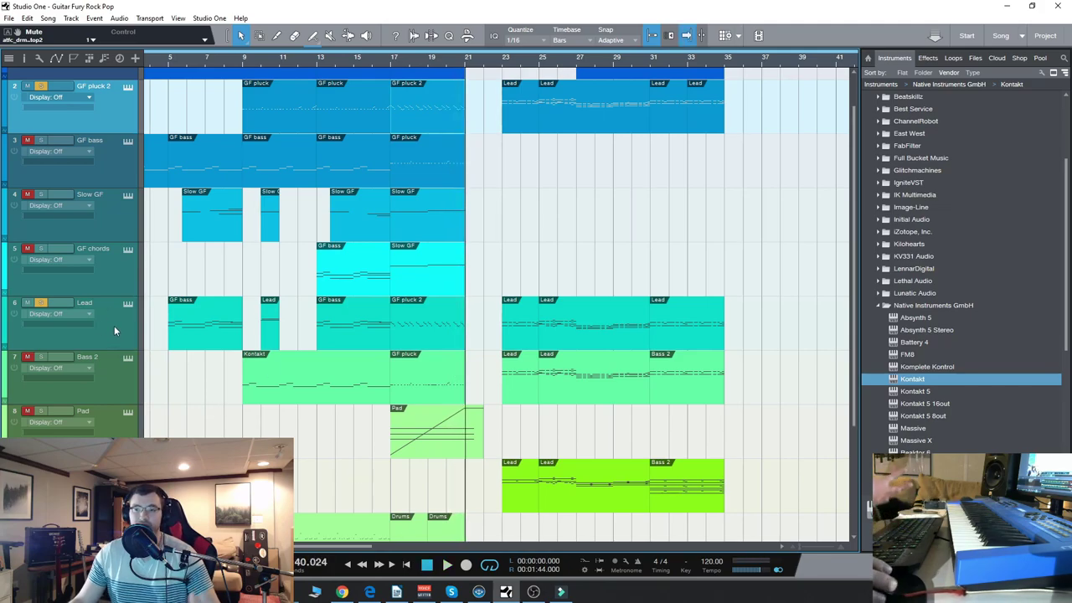
pyautogui.click(65, 380)
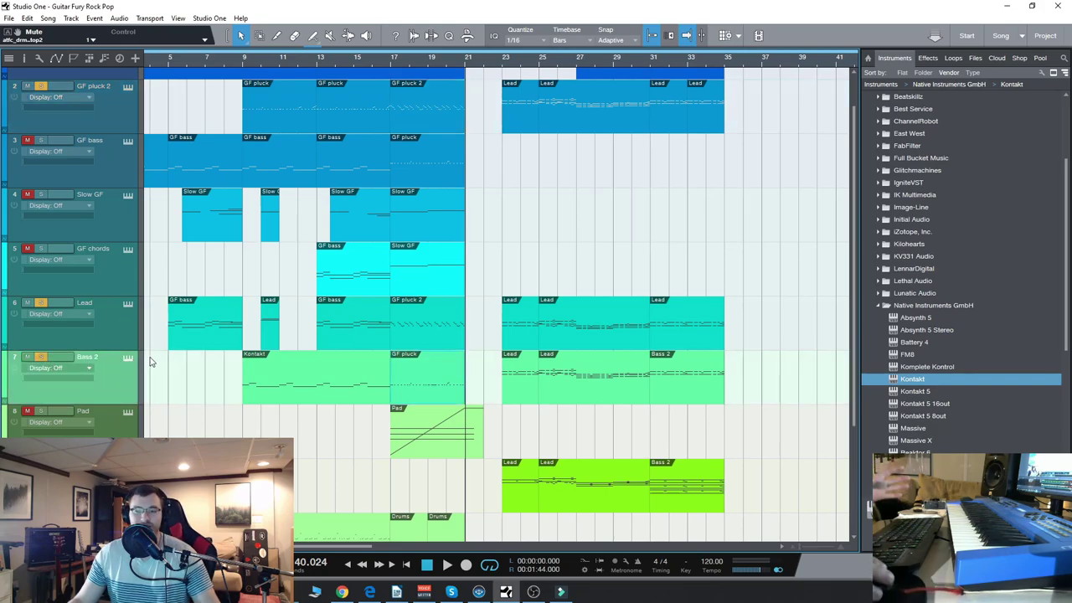
# Select the GF bass track, rewind to the song start, and view its Guitar Fury instrument
pyautogui.hscroll(-2, 461, 276)
pyautogui.scroll(1, 461, 277)
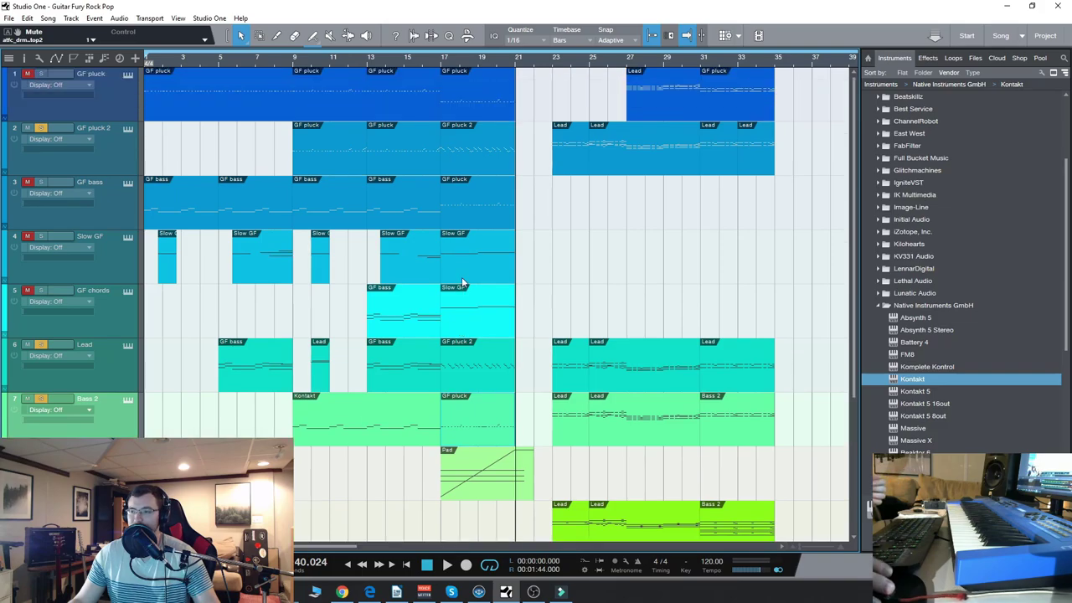
pyautogui.click(93, 219)
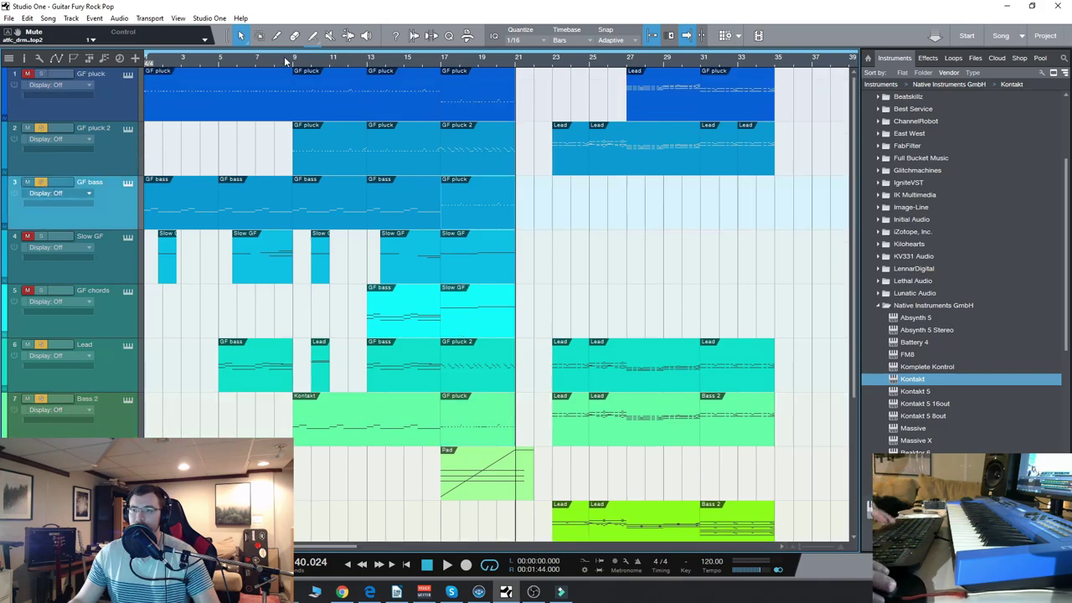
pyautogui.click(346, 566)
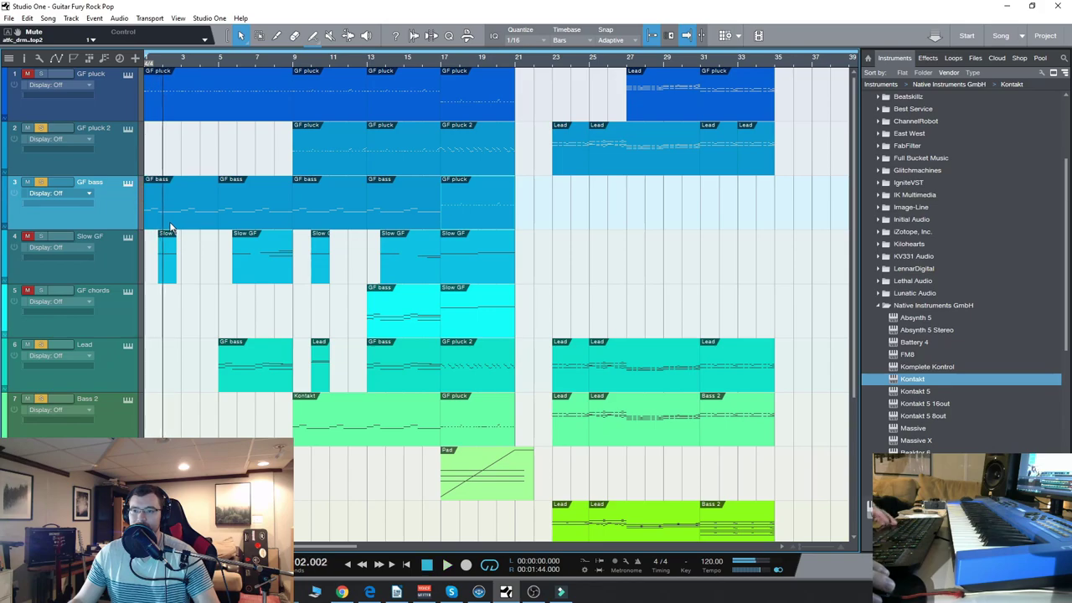
pyautogui.click(128, 183)
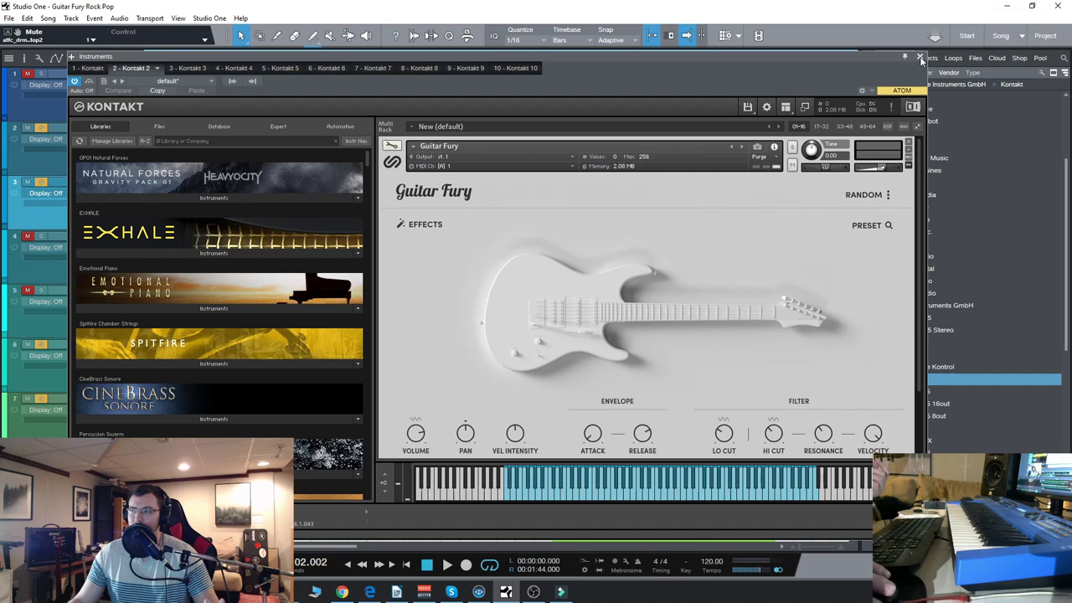
pyautogui.click(920, 58)
# Play the song from the beginning, stop it, and select the Lead track
pyautogui.click(349, 565)
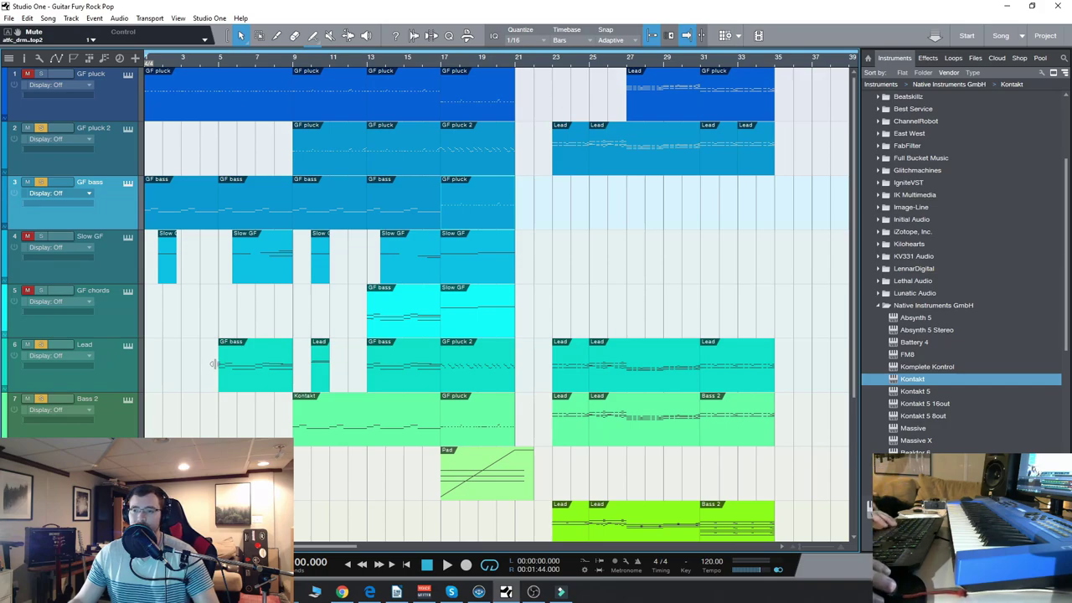
pyautogui.press('space')
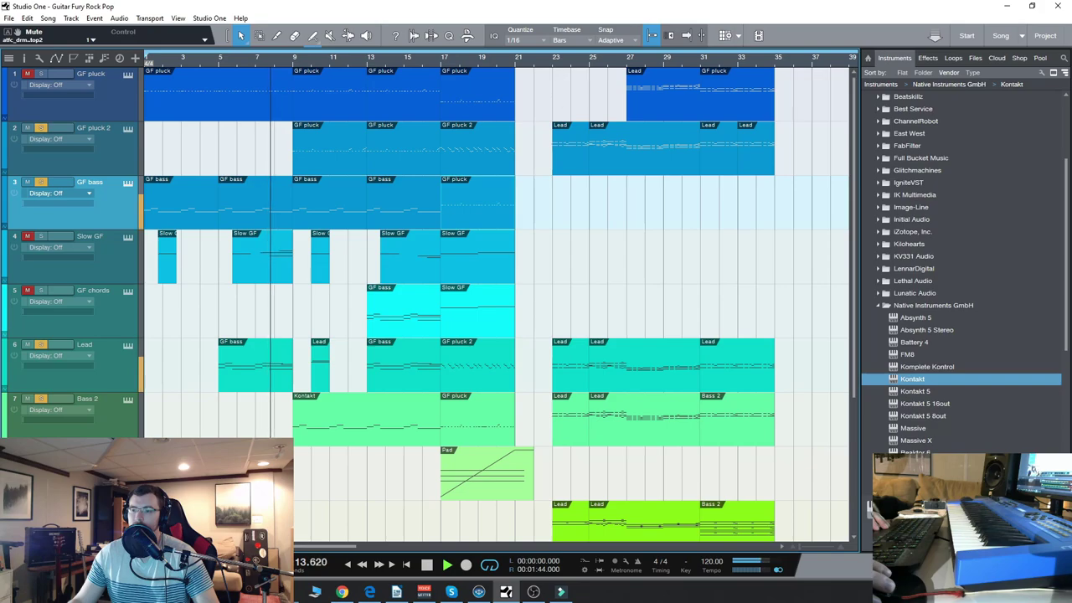
pyautogui.click(426, 564)
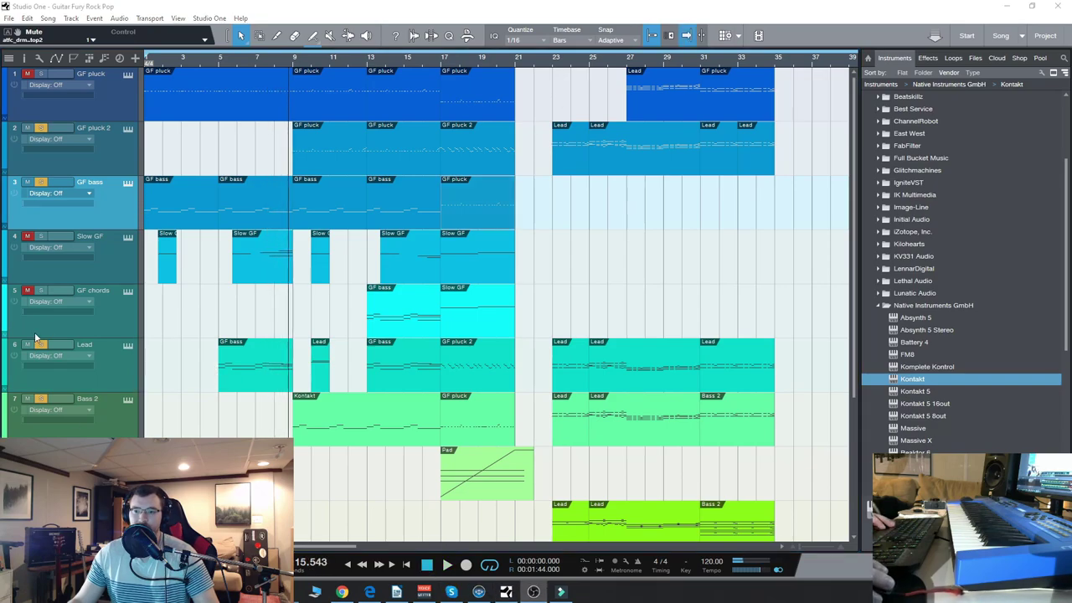
pyautogui.click(130, 372)
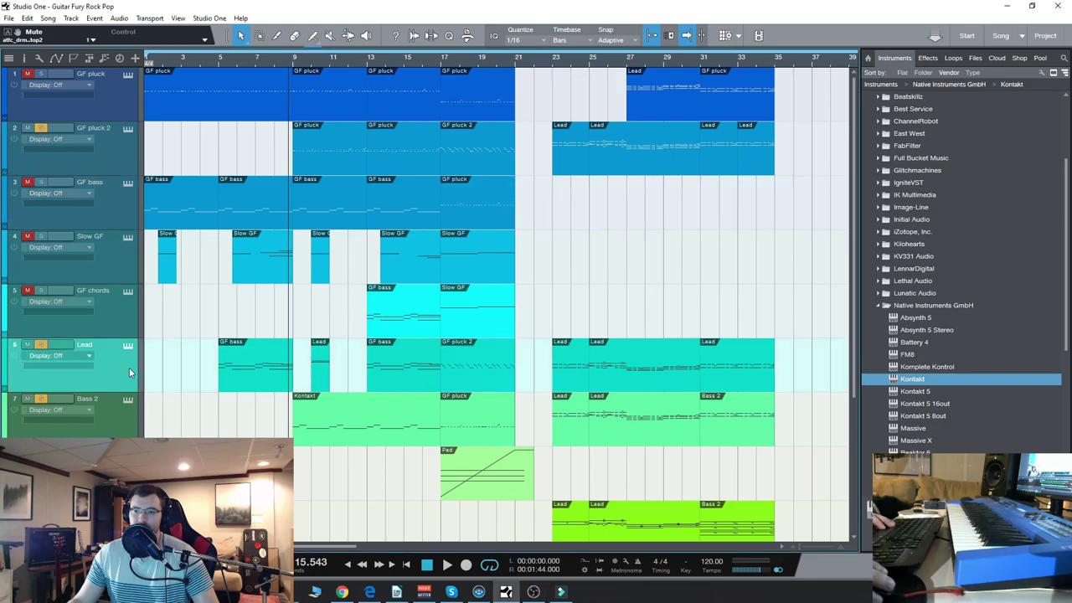
pyautogui.doubleClick(227, 369)
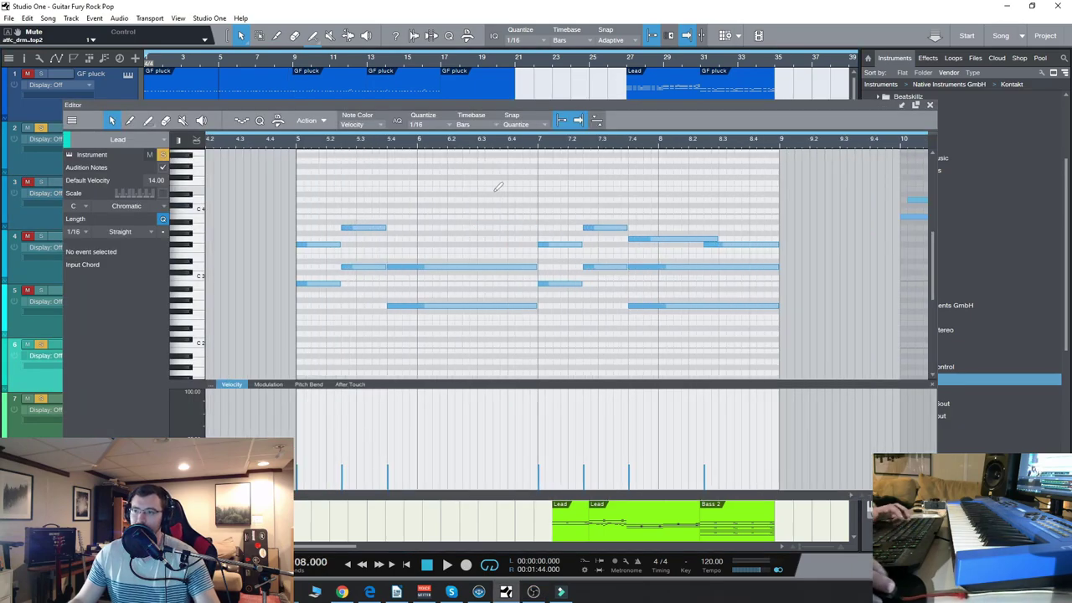
pyautogui.press('space')
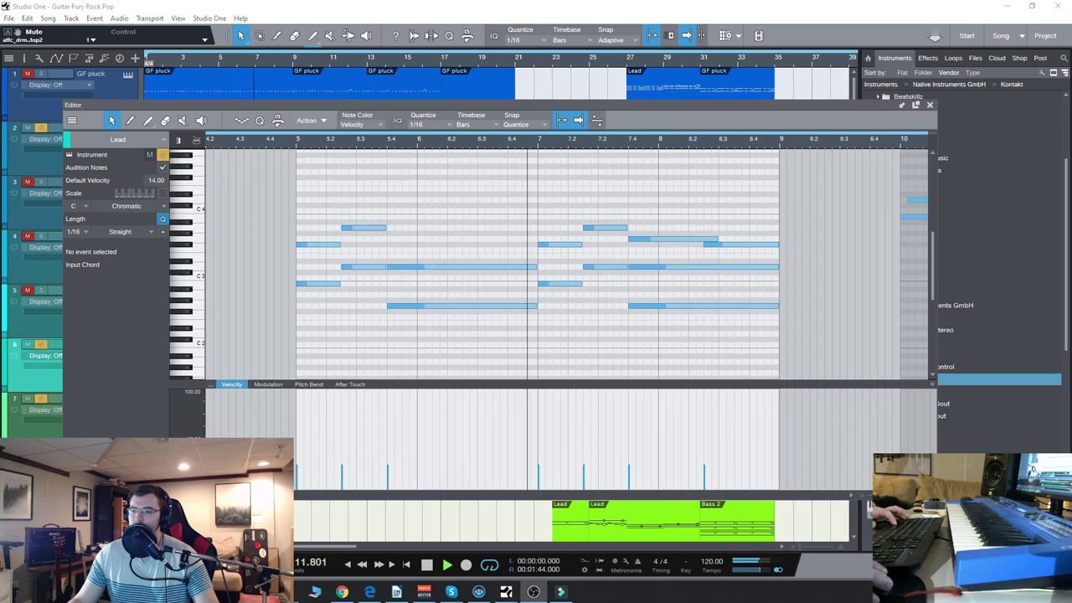
pyautogui.hscroll(3, 684, 335)
pyautogui.scroll(-3, 685, 335)
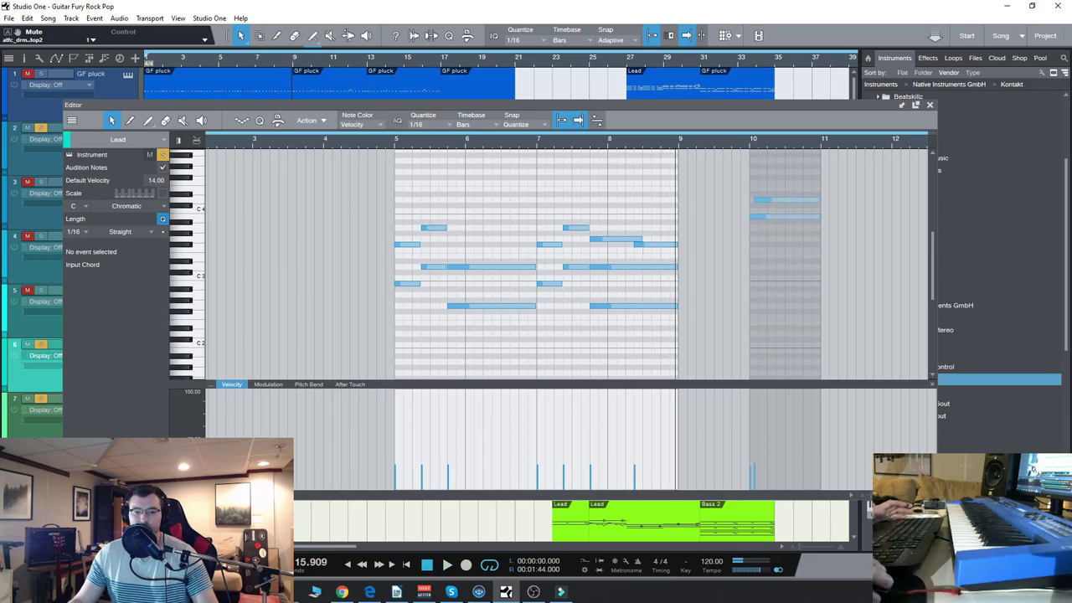
pyautogui.click(385, 141)
pyautogui.scroll(2, 463, 279)
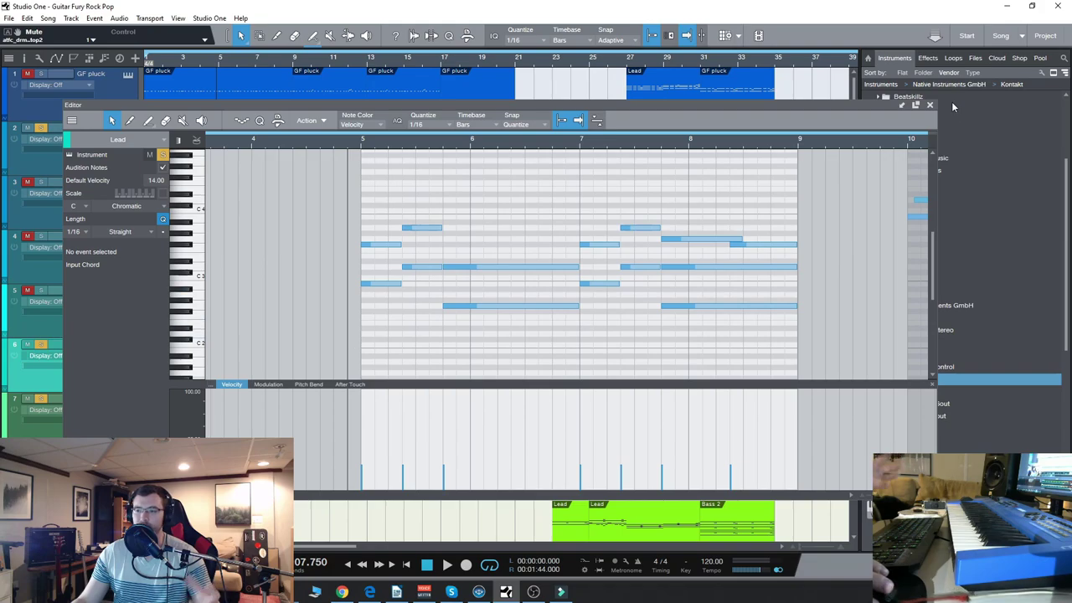
pyautogui.click(929, 107)
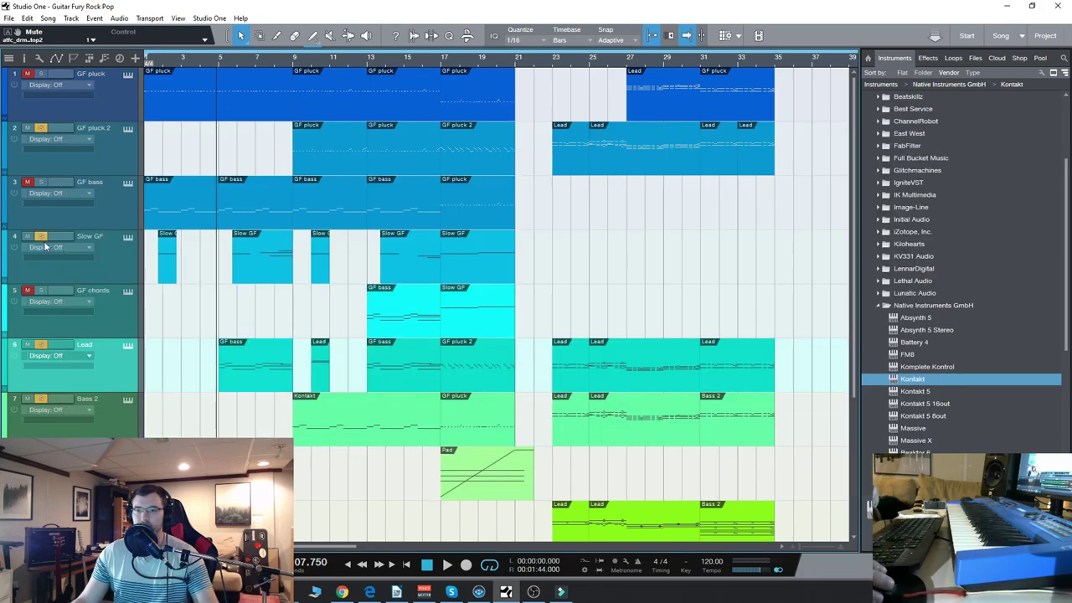
# Take the Lead track out of solo and play the song from around bar 5
pyautogui.click(42, 344)
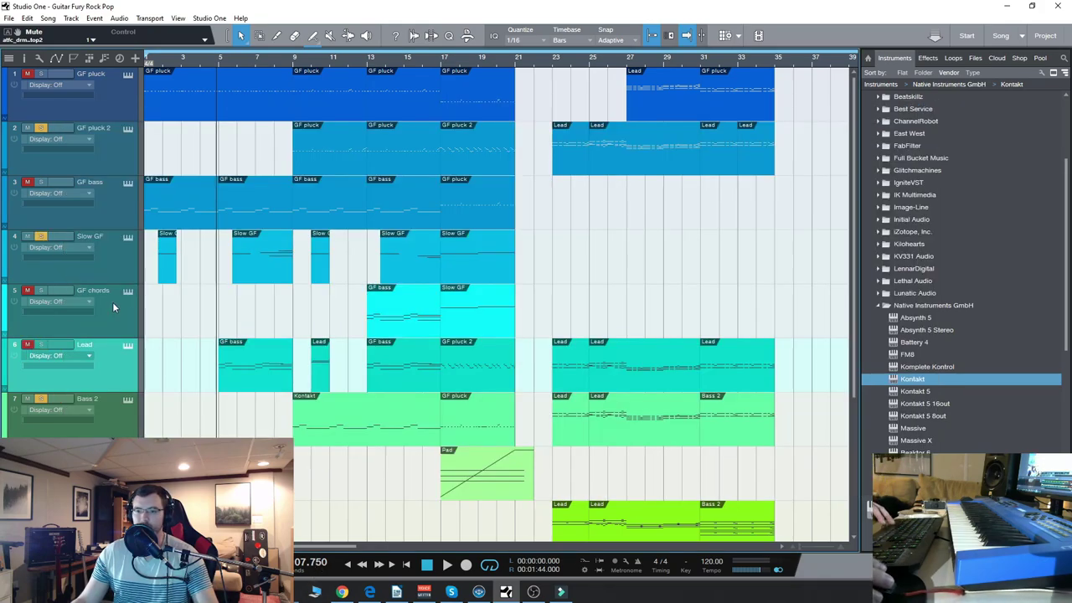
pyautogui.click(237, 60)
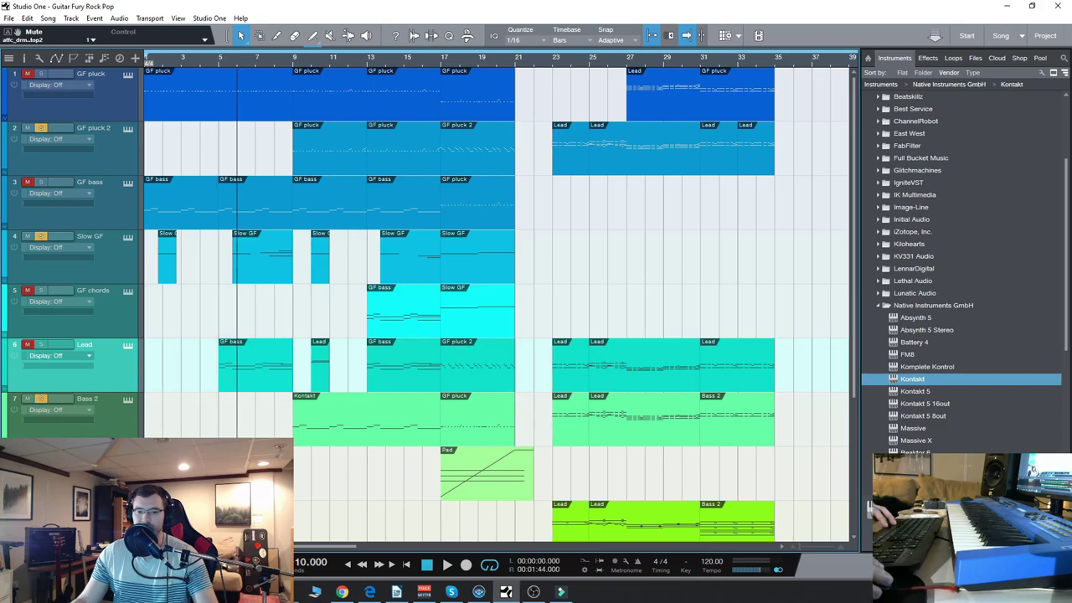
pyautogui.click(228, 61)
pyautogui.press('space')
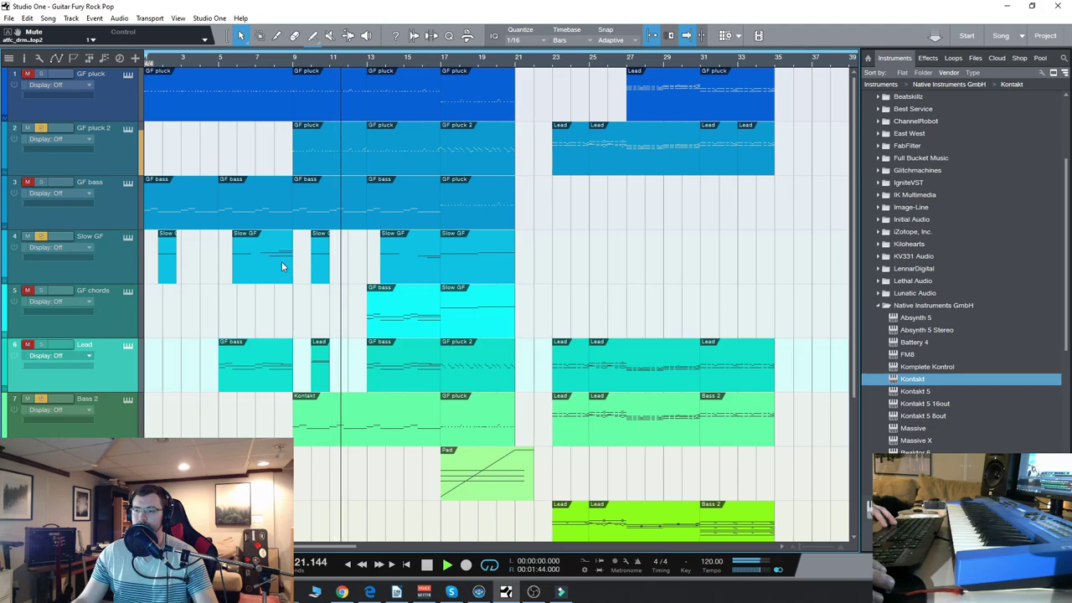
# Browse the track's Guitar Fury presets in Kontakt, then close it and stop playback
pyautogui.click(128, 237)
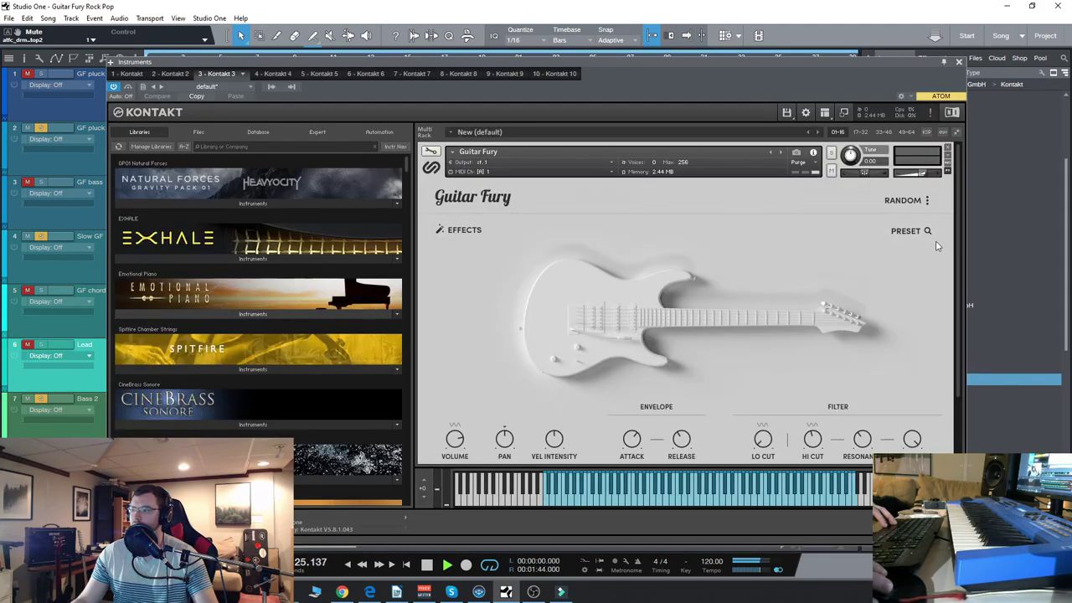
pyautogui.click(909, 232)
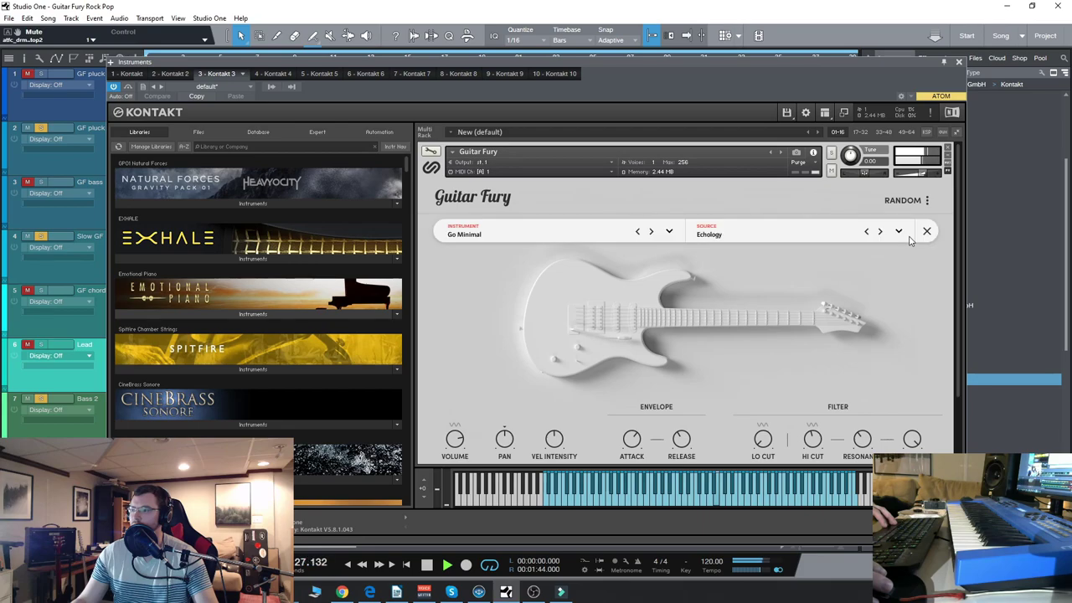
pyautogui.click(959, 62)
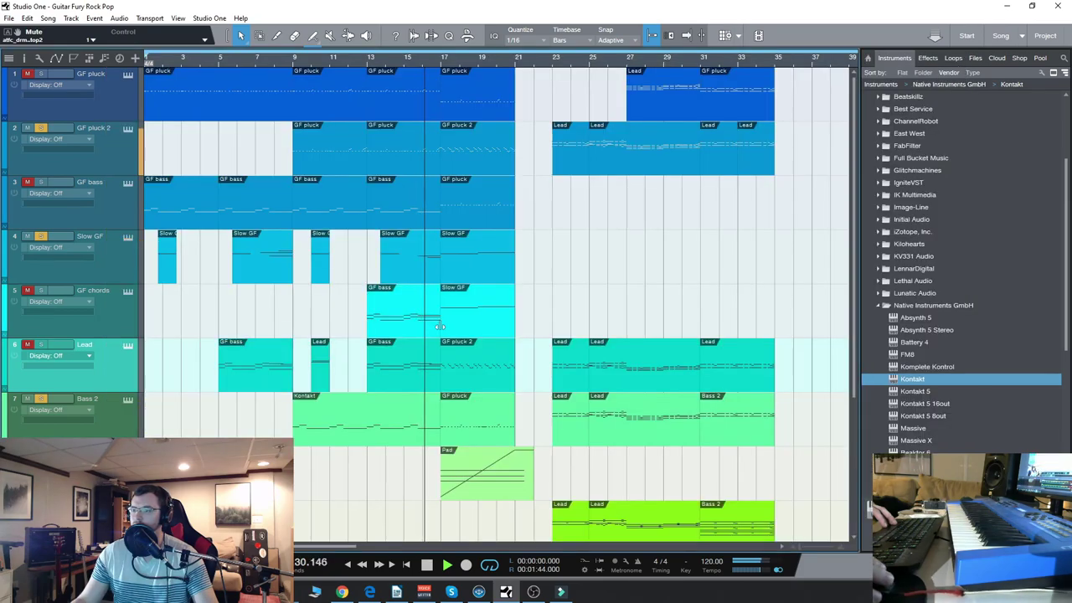
pyautogui.click(427, 565)
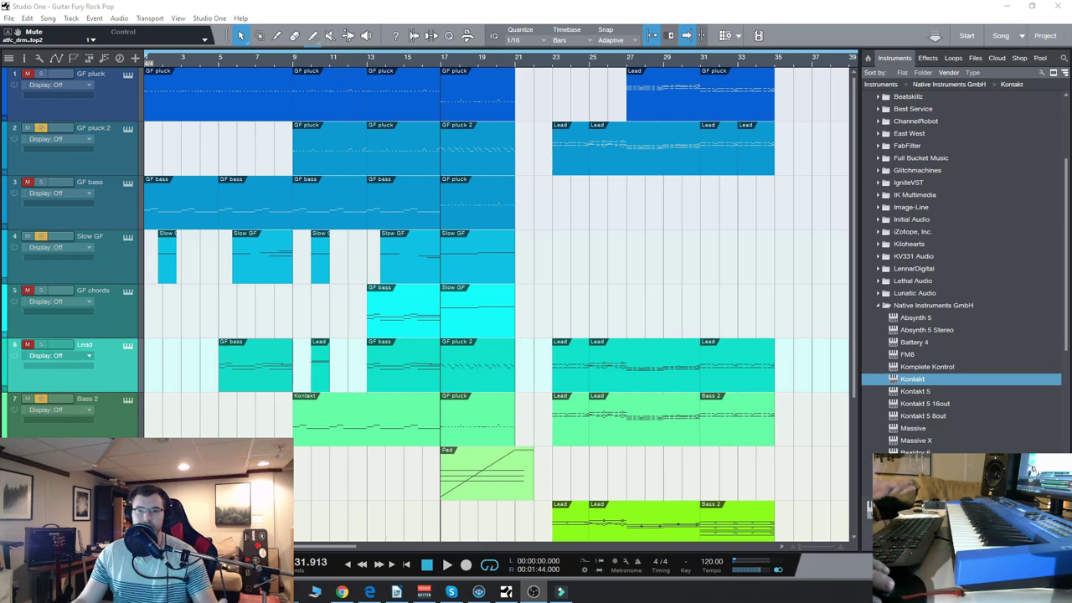
# Return focus to Studio One and select the Bass 2 track in the lower arrangement
pyautogui.hotkey('alt', 'Tab')
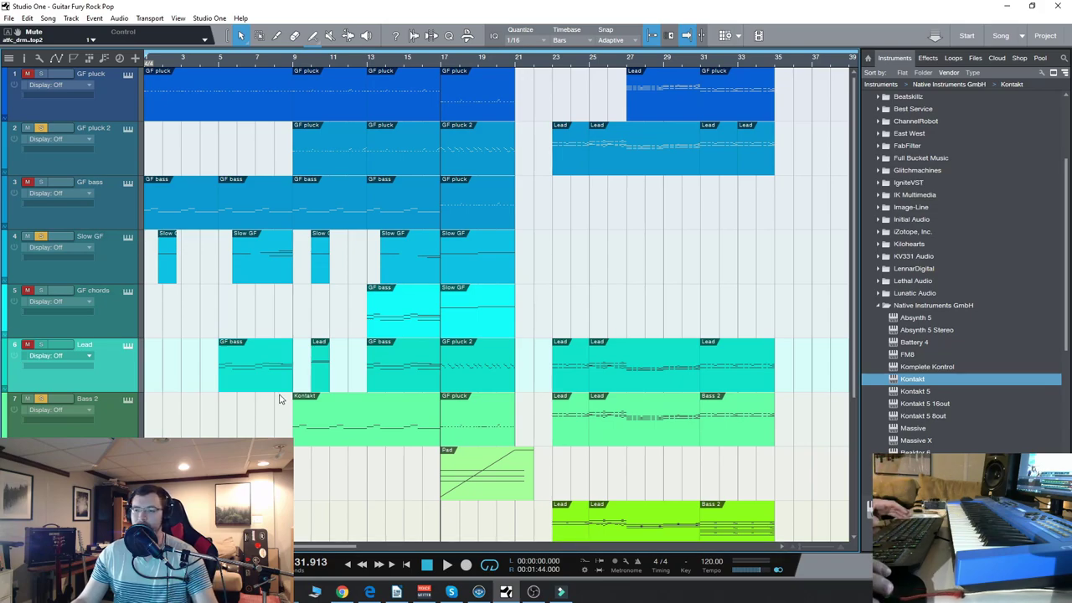
pyautogui.scroll(-3, 281, 399)
pyautogui.scroll(3, 209, 352)
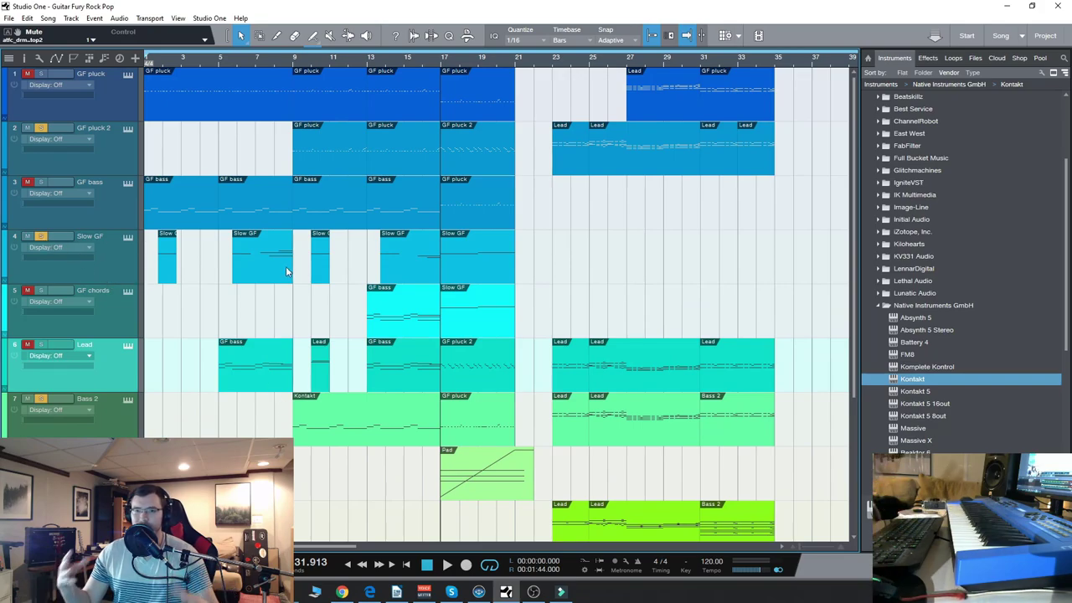
pyautogui.scroll(-3, 98, 274)
pyautogui.click(98, 274)
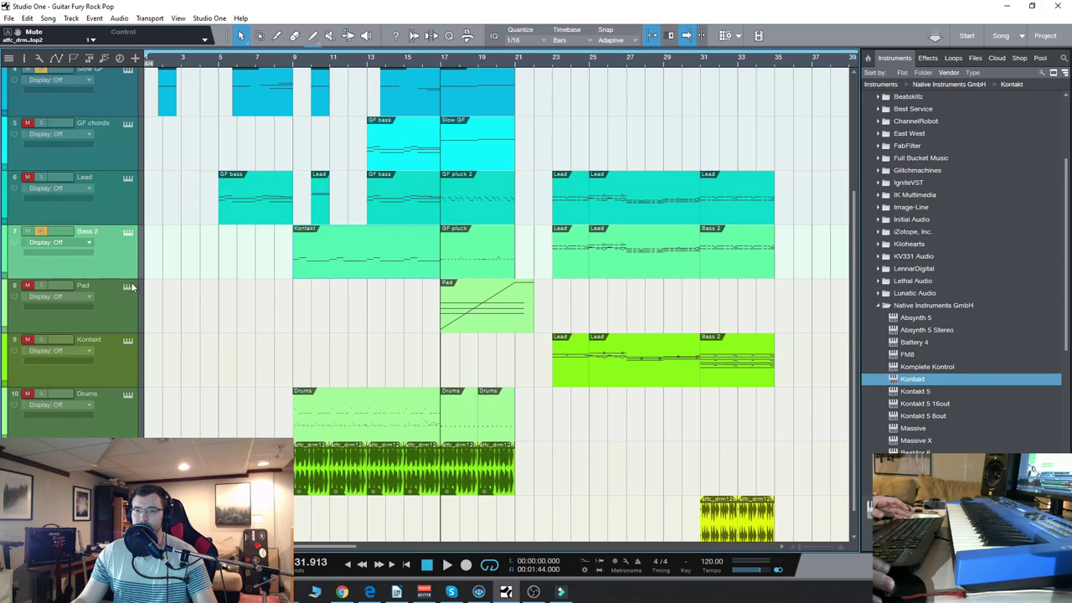
# Select the Pad track and briefly check the GF pluck 2 track's insert effects
pyautogui.scroll(-1, 287, 420)
pyautogui.click(90, 283)
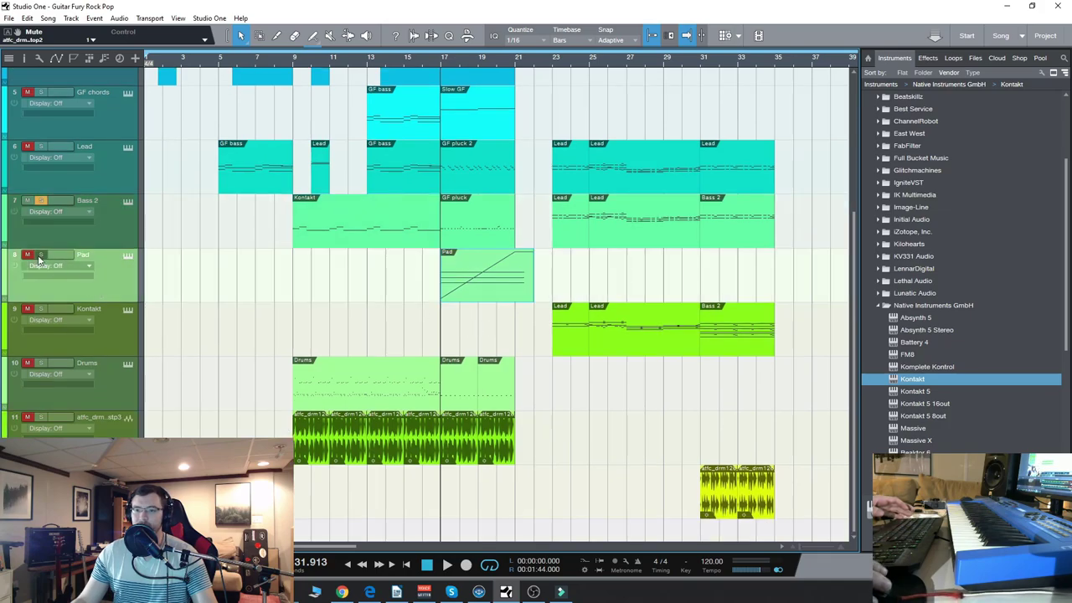
pyautogui.scroll(2, 99, 231)
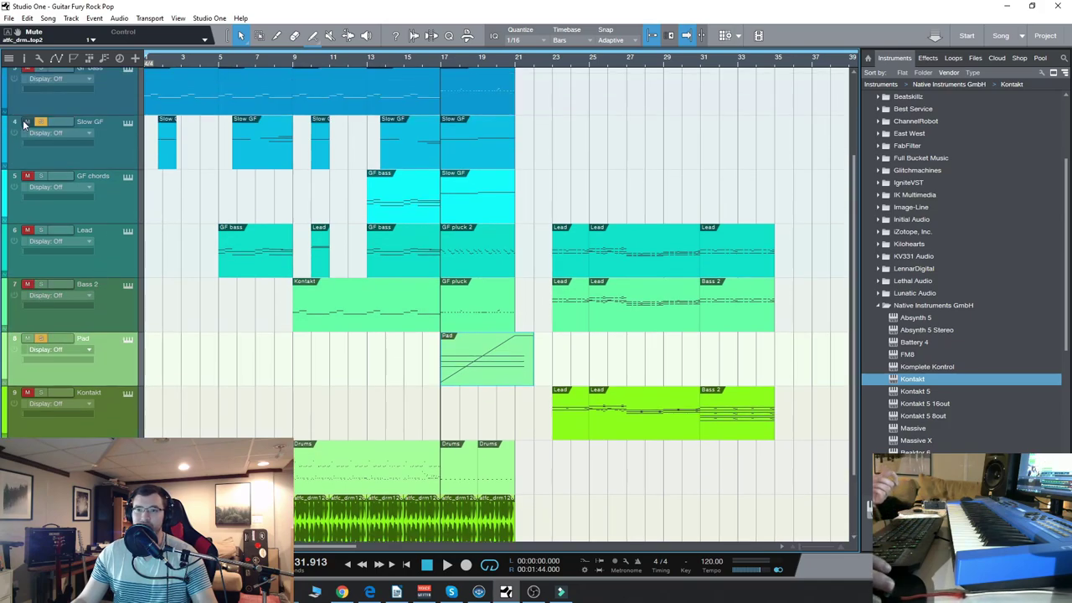
pyautogui.scroll(2, 99, 183)
pyautogui.scroll(1, 99, 183)
pyautogui.doubleClick(80, 159)
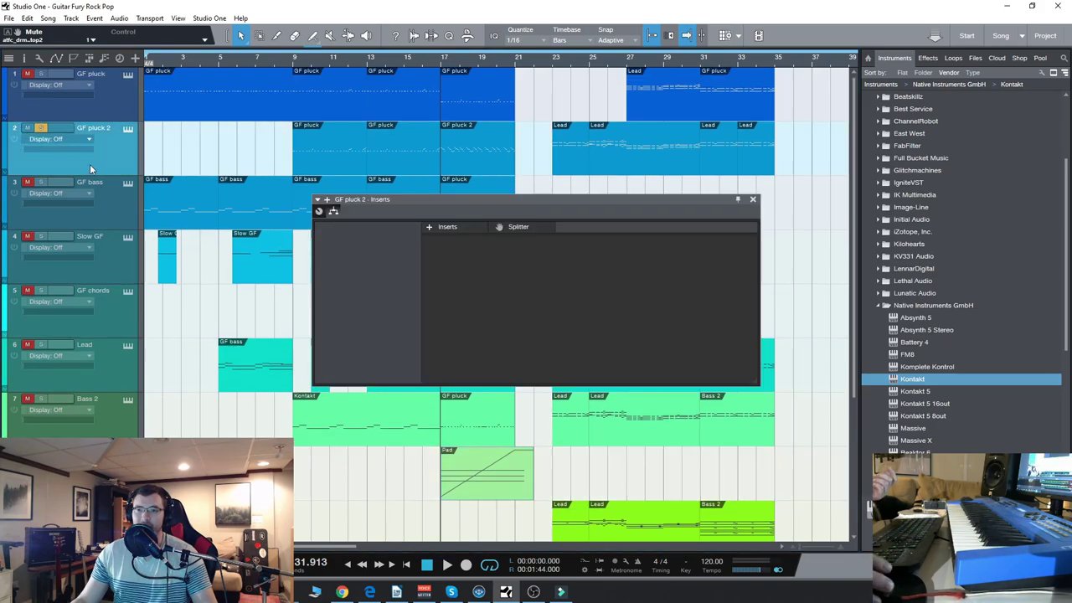
pyautogui.click(752, 199)
pyautogui.scroll(-4, 409, 287)
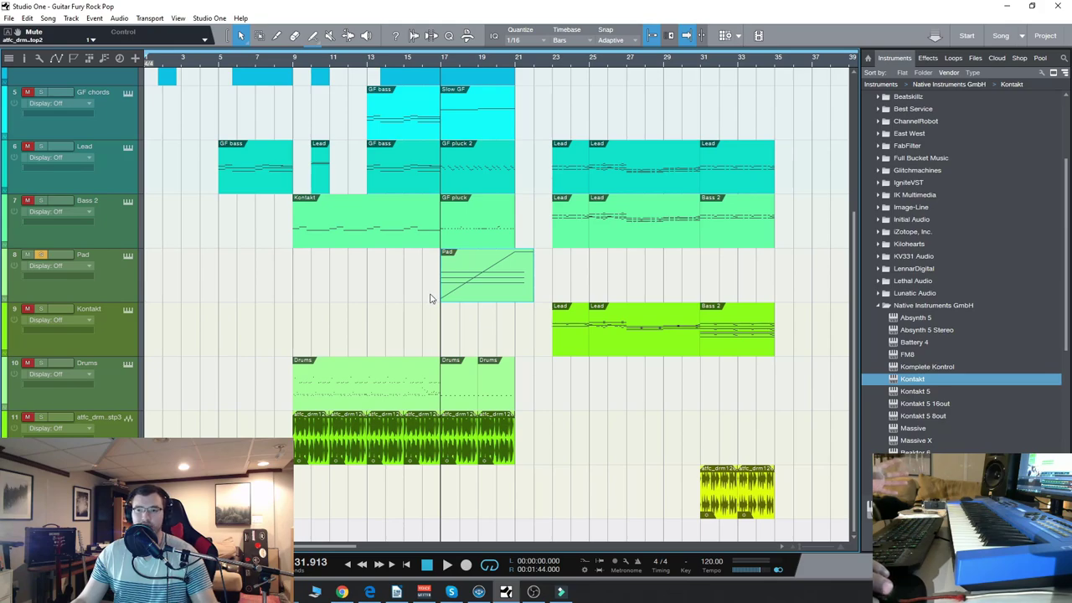
# Inspect the Pad part's pitch-bend curve zoomed out in the note editor, then close it
pyautogui.doubleClick(462, 296)
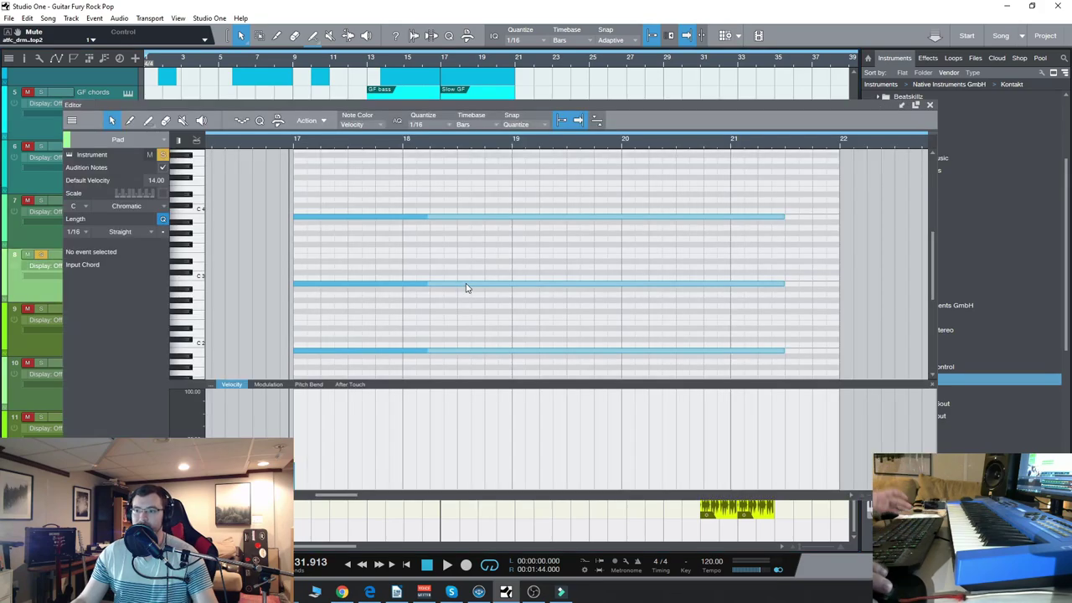
pyautogui.click(308, 384)
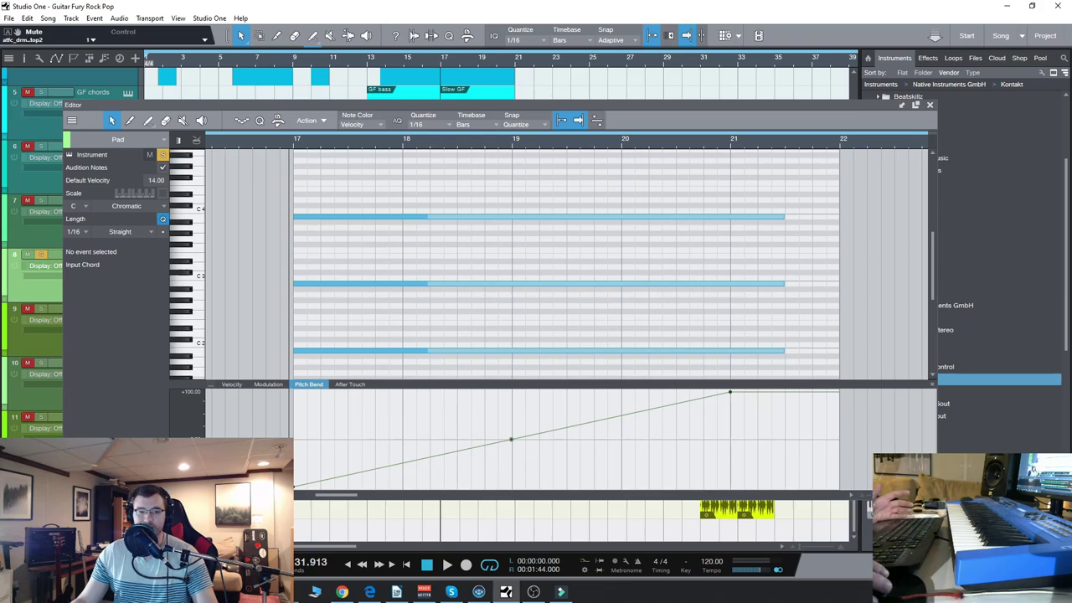
pyautogui.moveTo(598, 101); pyautogui.dragTo(624, 77)
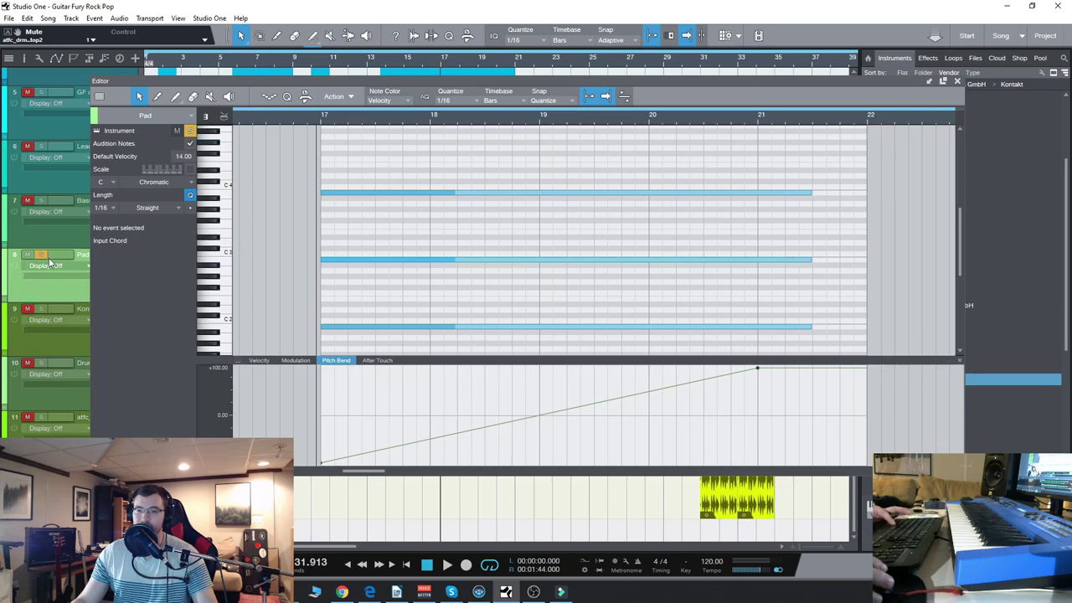
pyautogui.press('w')
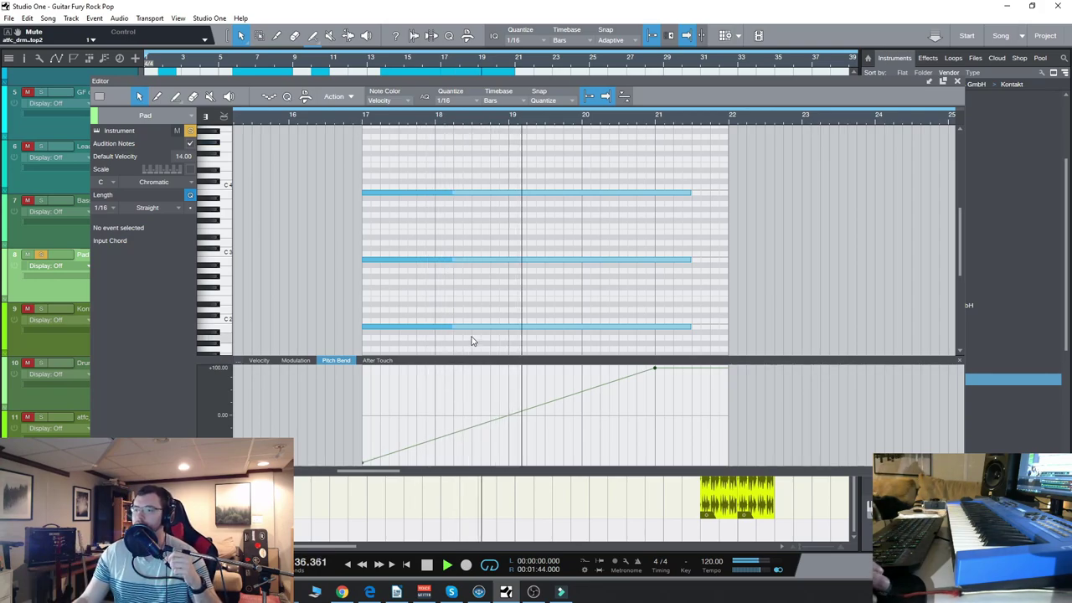
pyautogui.moveTo(376, 470); pyautogui.dragTo(395, 474)
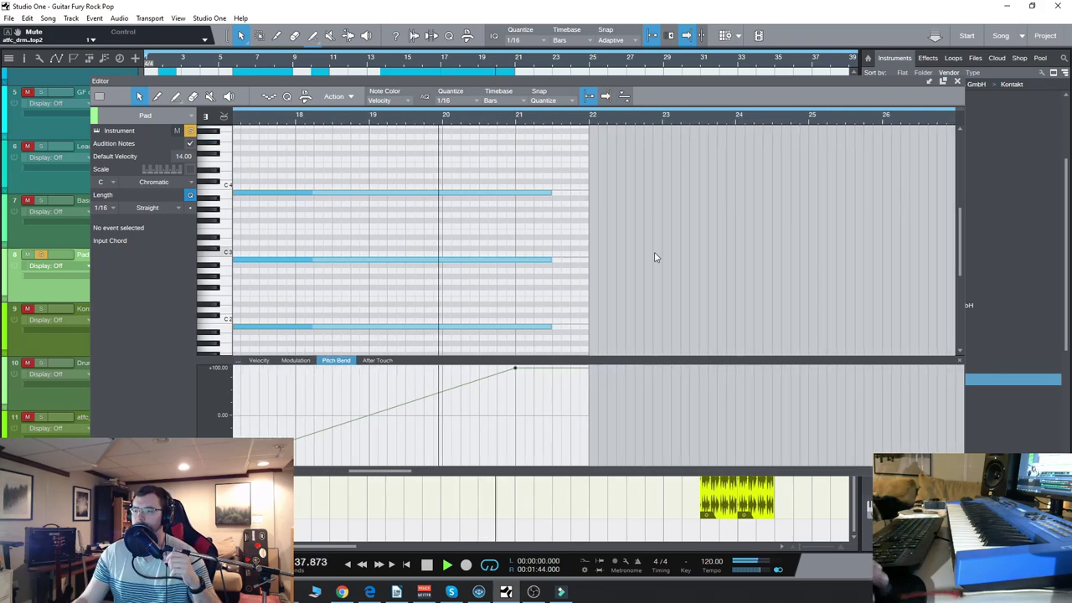
pyautogui.click(958, 81)
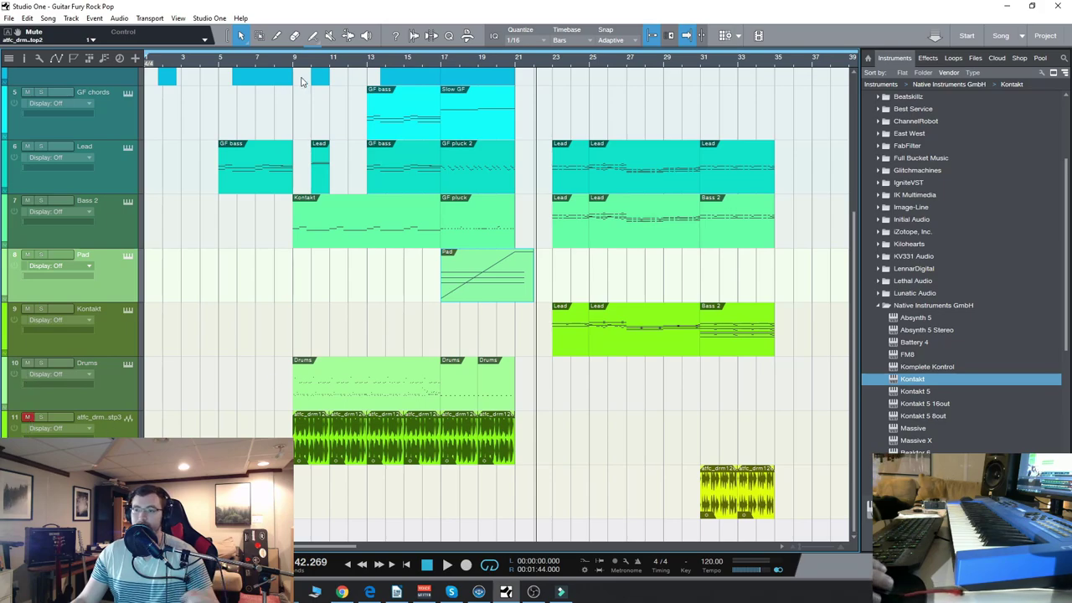
# Move the playhead back to bar 9 and start playback
pyautogui.press('KP_0')
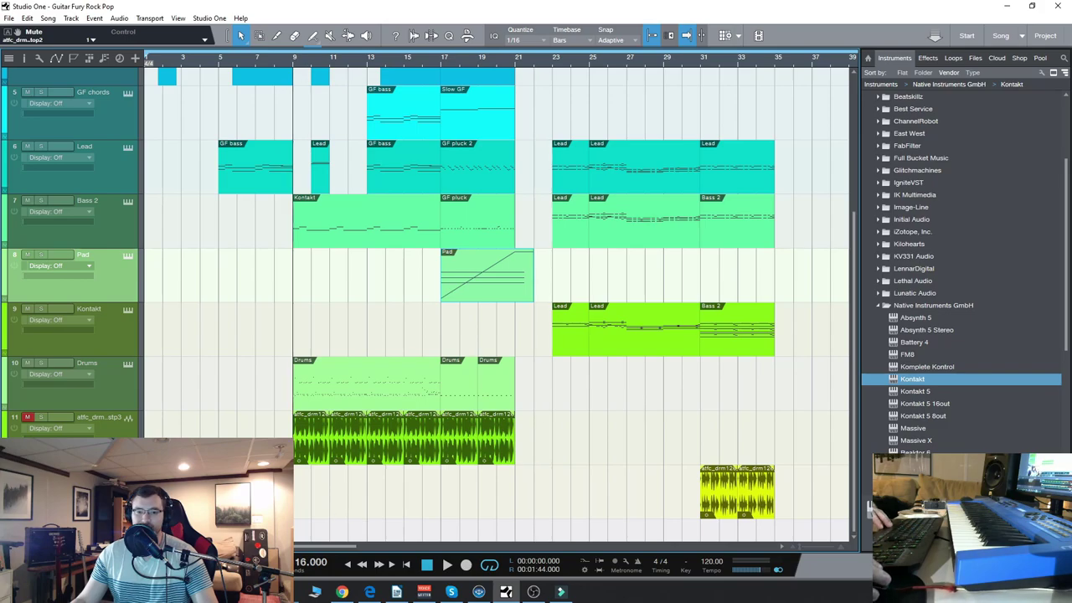
pyautogui.press('space')
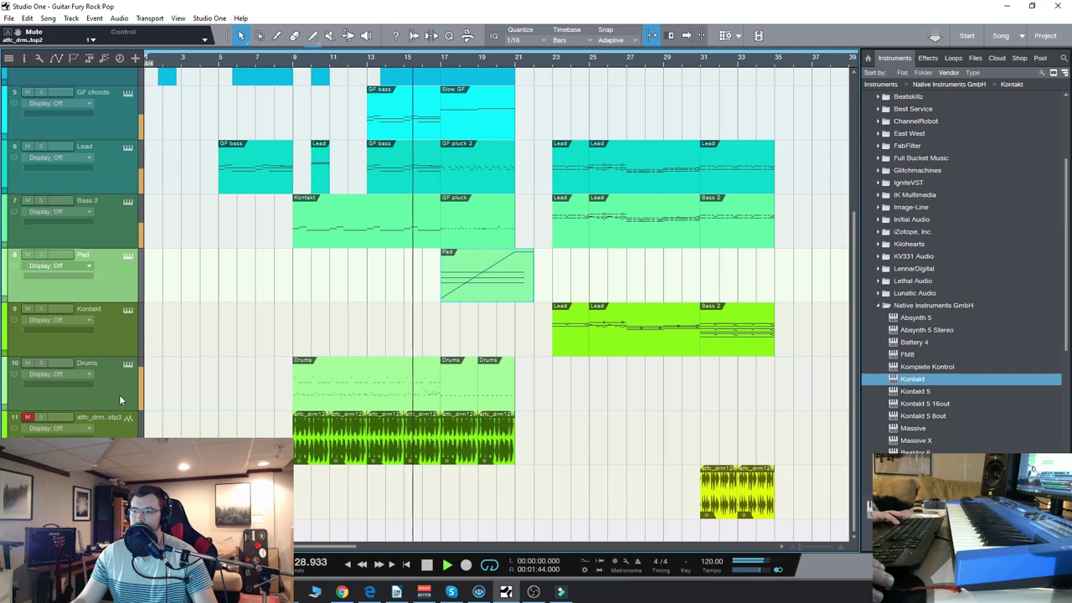
# Stop playback and restart the song from bar 9
pyautogui.click(427, 565)
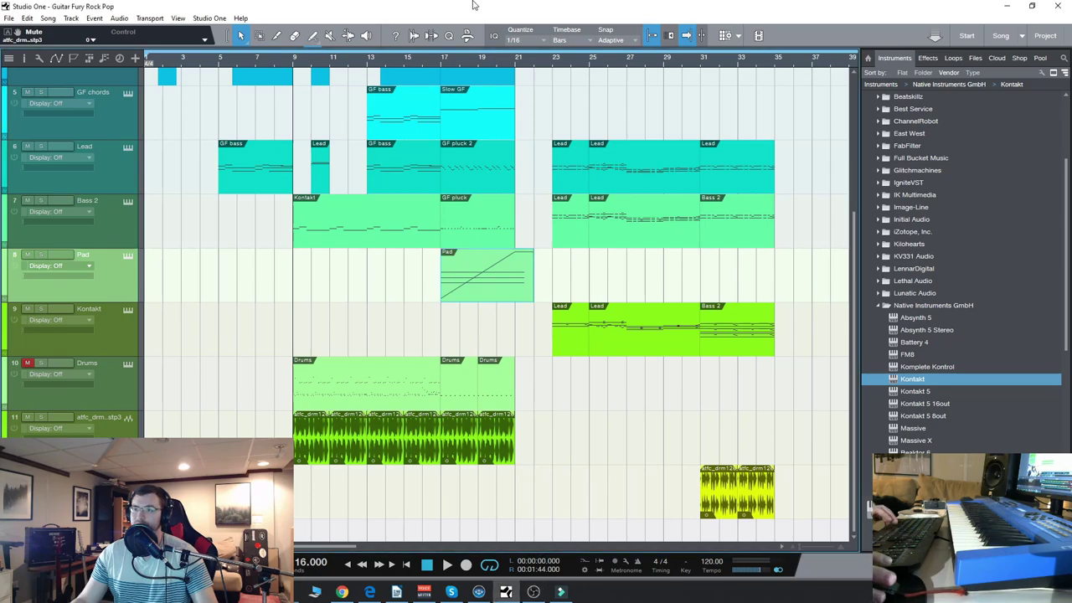
pyautogui.press('space')
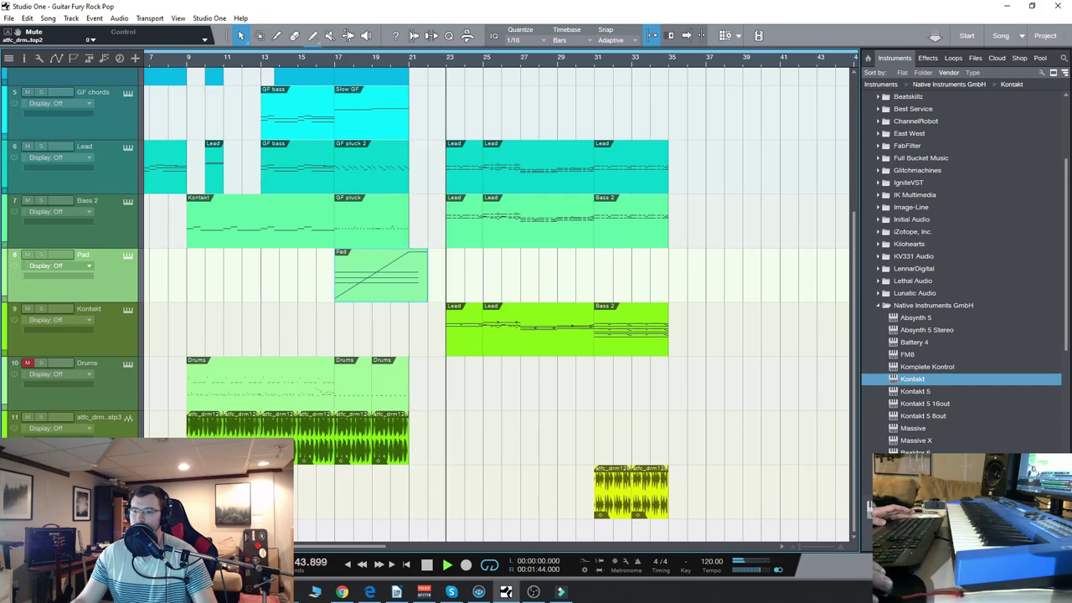
# Open the Kontakt part's notes in the note editor, then close them
pyautogui.moveTo(368, 547); pyautogui.dragTo(401, 547)
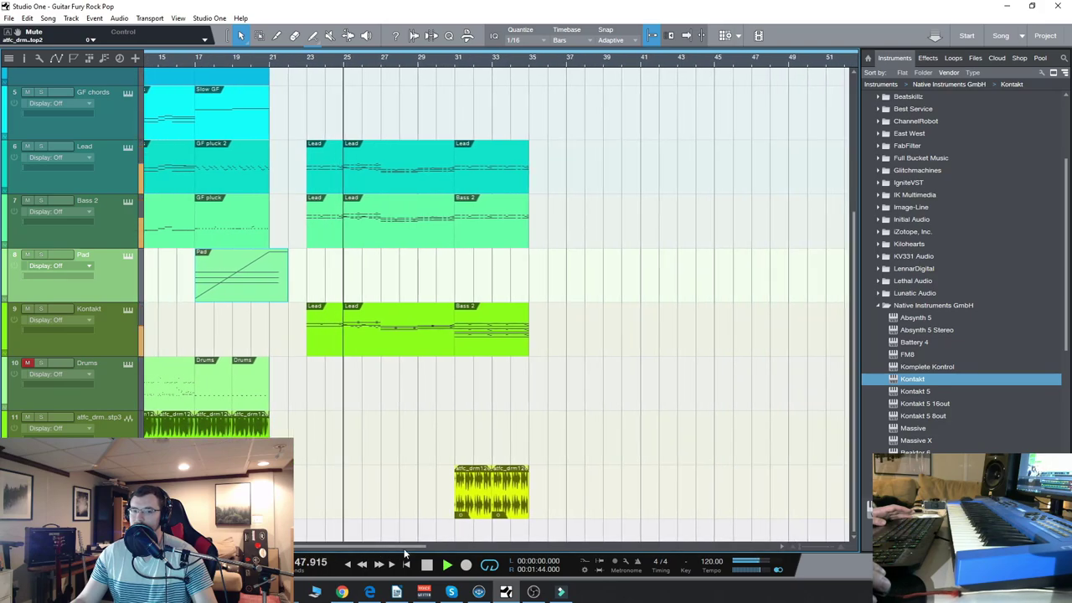
pyautogui.click(419, 324)
pyautogui.doubleClick(419, 324)
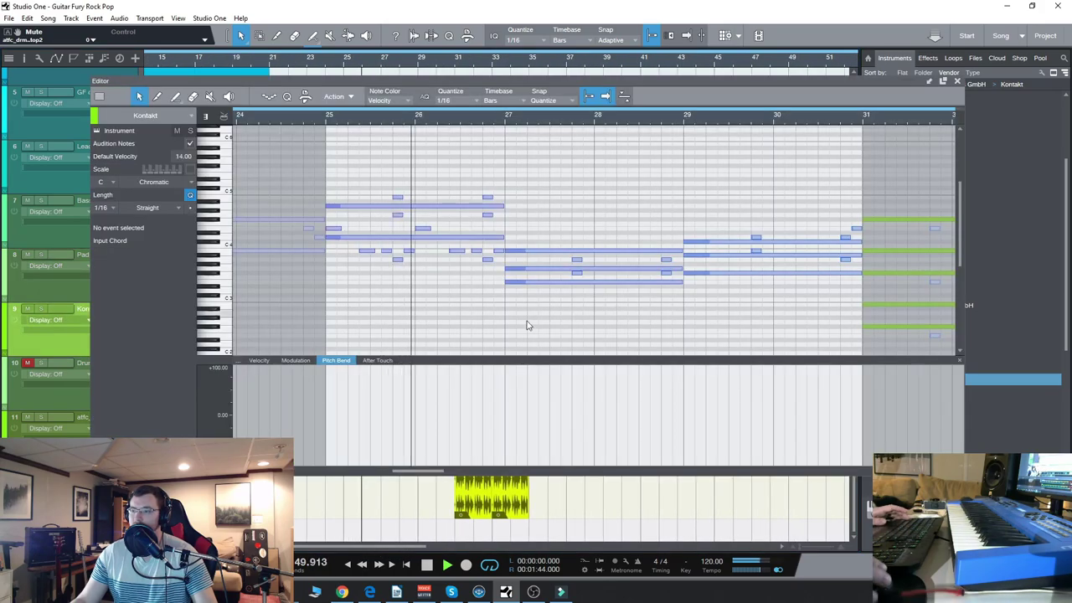
pyautogui.press('F2')
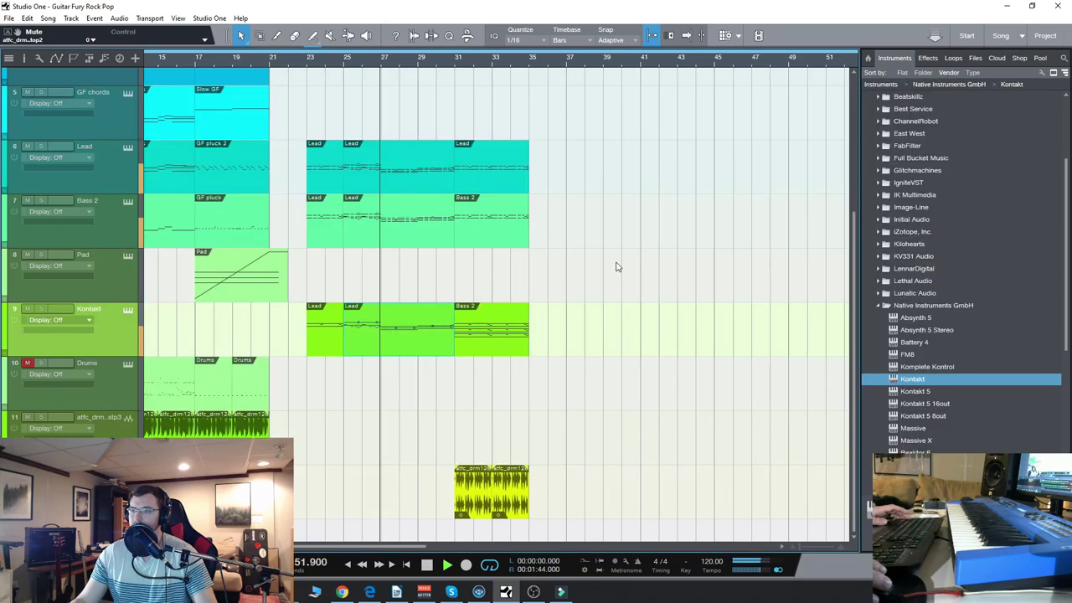
# Review Bass 2's note velocities, including the later part at bars 31–35, then close the editor
pyautogui.doubleClick(426, 232)
pyautogui.press('w')
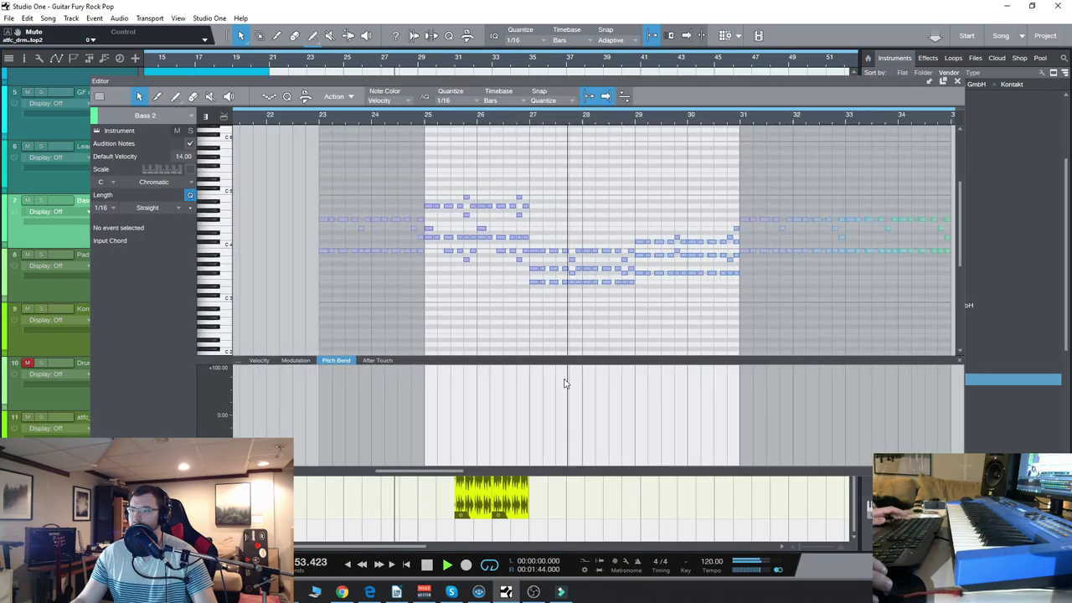
pyautogui.click(258, 360)
pyautogui.moveTo(459, 472)
pyautogui.mouseDown()
pyautogui.moveTo(448, 475)
pyautogui.moveTo(461, 475)
pyautogui.mouseUp()
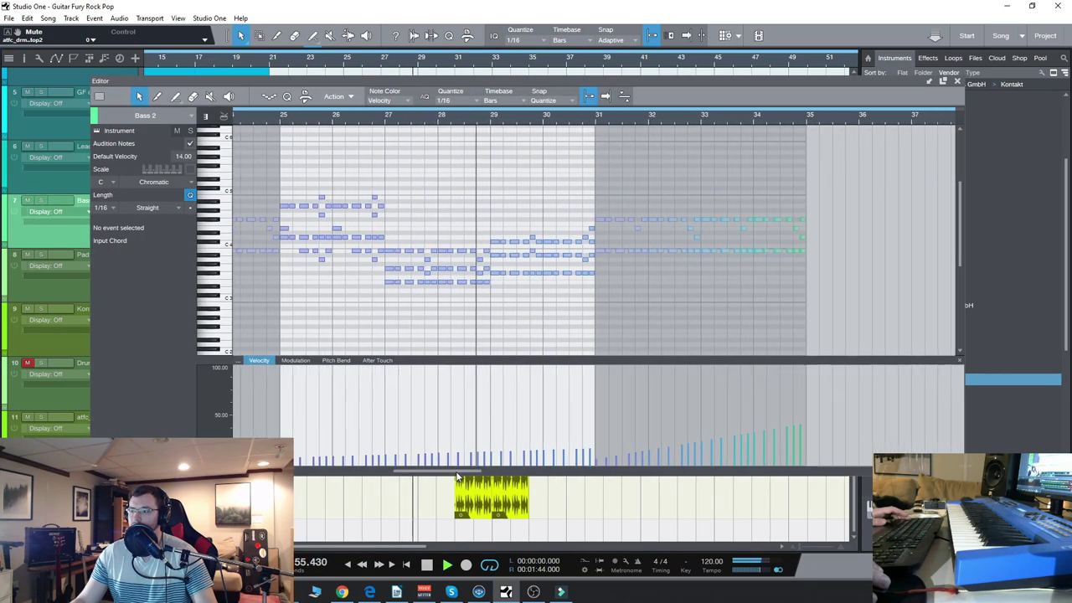
pyautogui.click(725, 330)
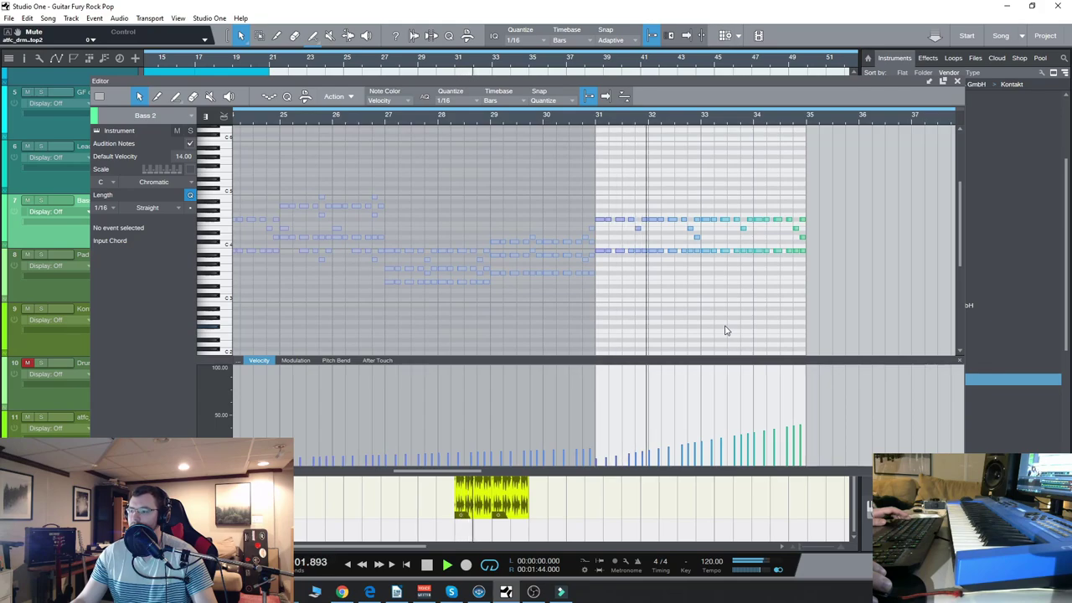
pyautogui.click(958, 83)
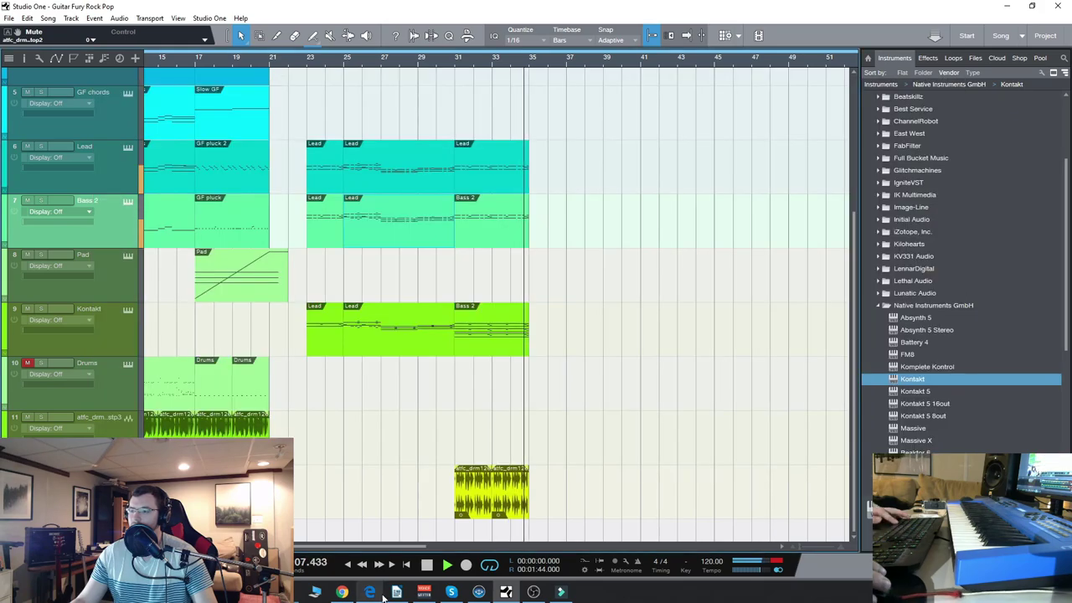
# Stop playback and scroll the arrangement back to the start and down through the tracks
pyautogui.click(427, 566)
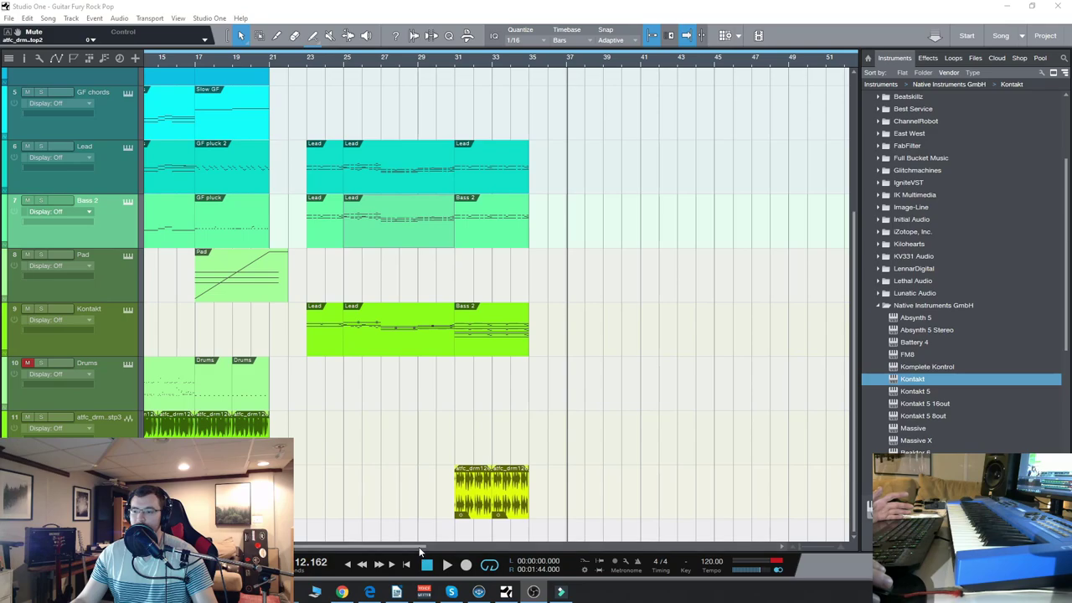
pyautogui.hscroll(-5, 205, 307)
pyautogui.scroll(-3, 205, 307)
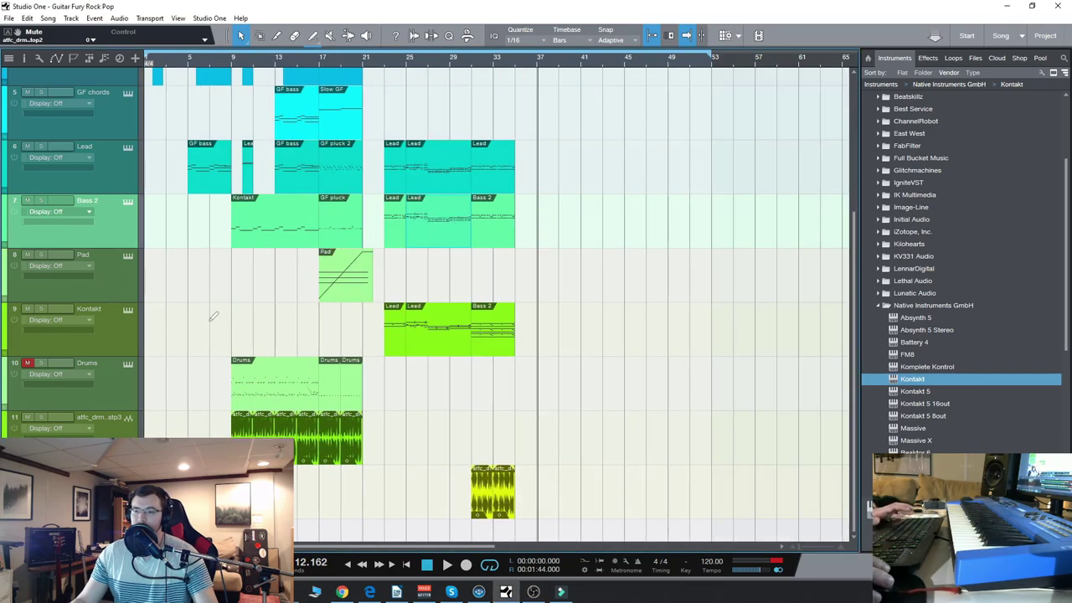
pyautogui.scroll(-3, 214, 315)
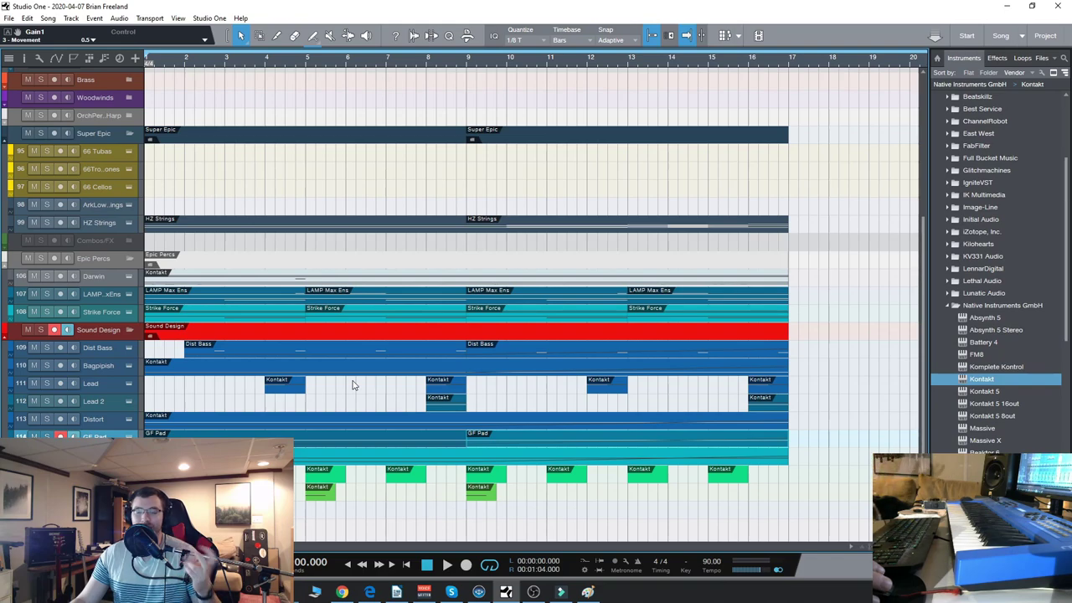
# Select through the Strike Force and Darwin tracks, arming HZ Strings, Sound Design and Lead
pyautogui.click(110, 316)
pyautogui.click(113, 295)
pyautogui.click(115, 278)
pyautogui.click(120, 226)
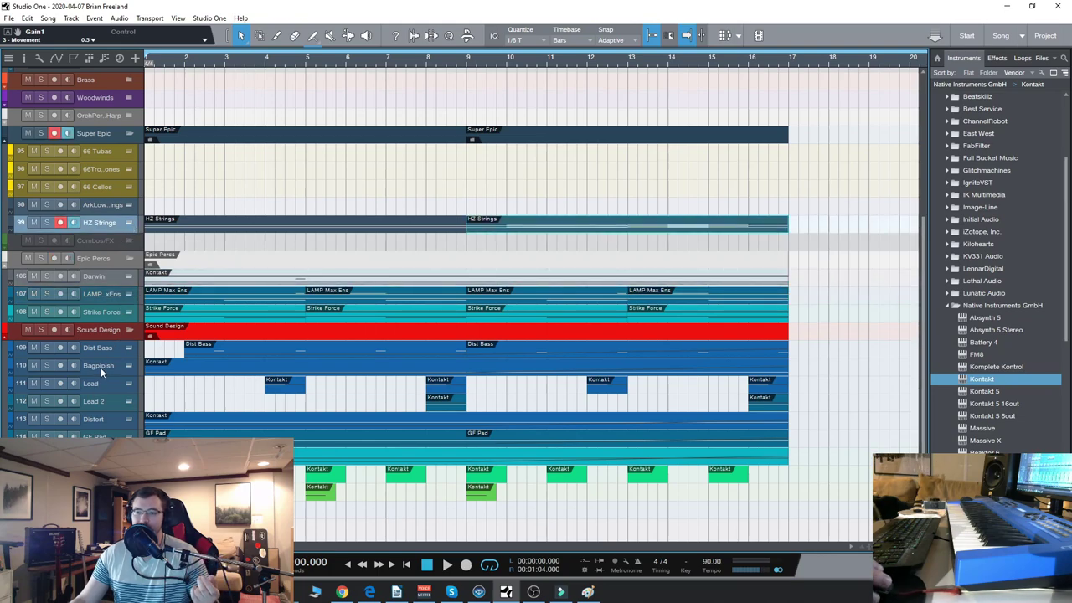
pyautogui.click(118, 331)
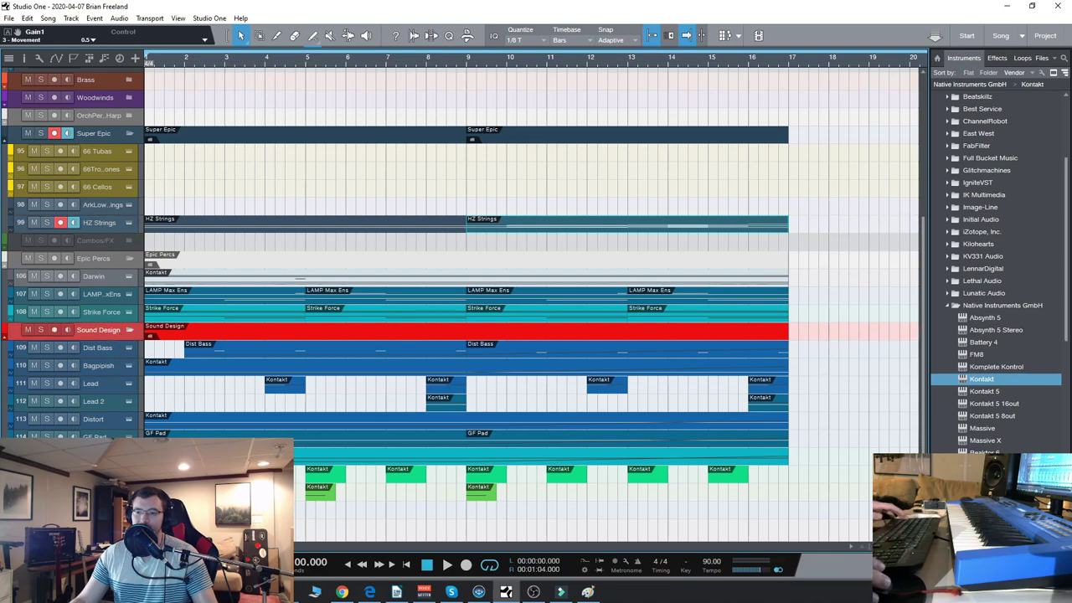
pyautogui.click(227, 401)
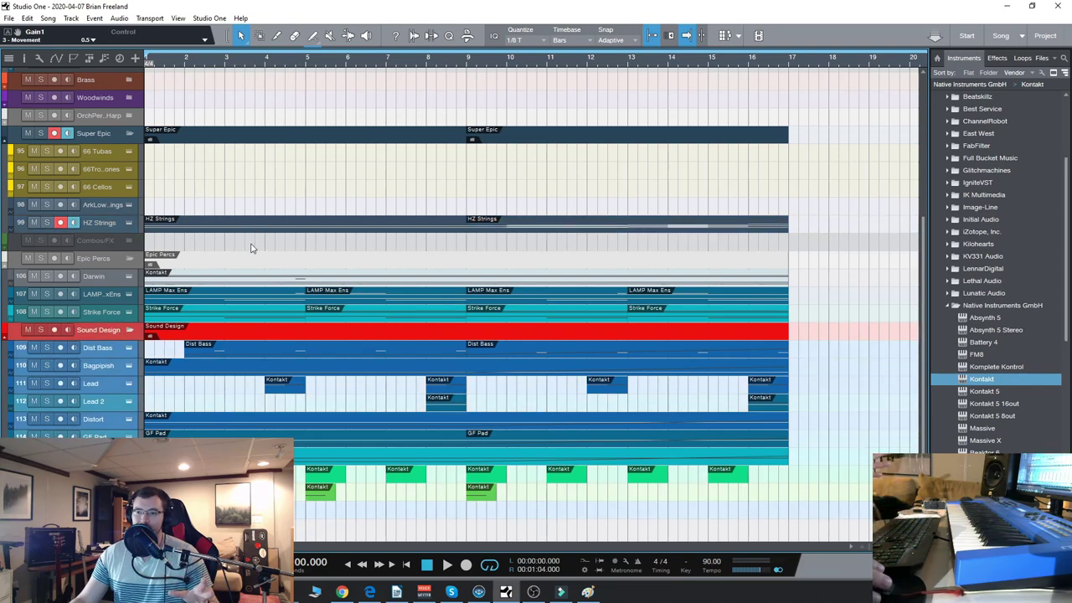
pyautogui.click(104, 389)
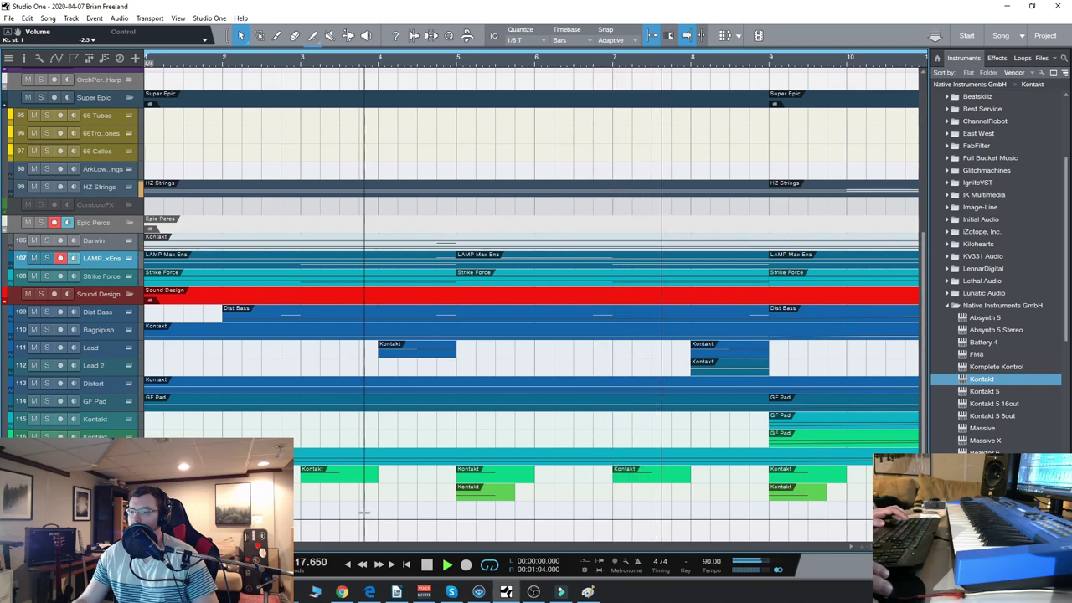
# Zoom out to show more bars, stop playback, scroll back to bar 1, and select Bagpipish
pyautogui.press('w')
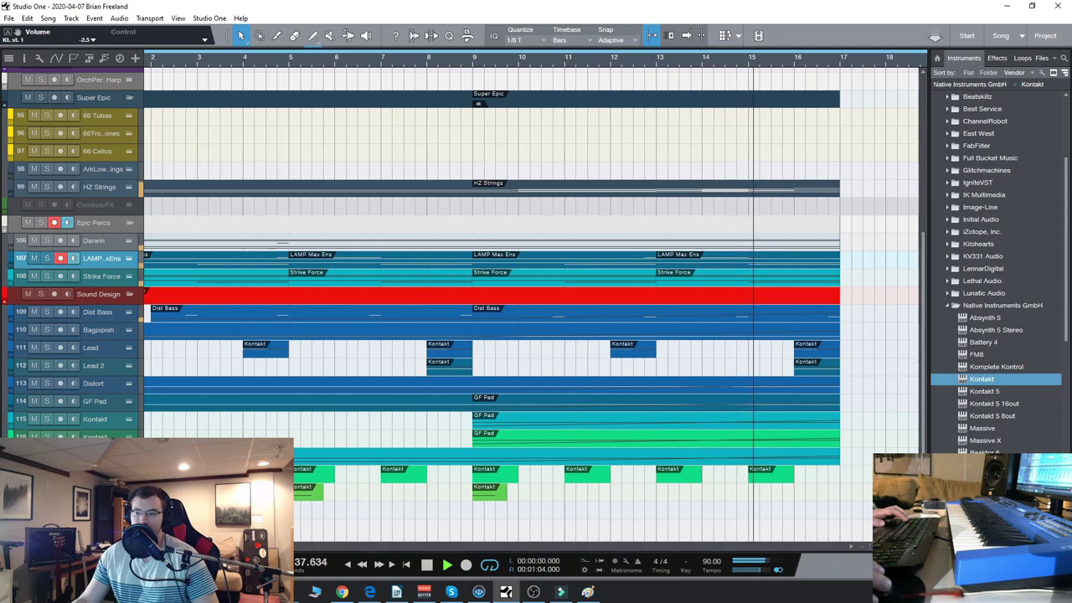
pyautogui.moveTo(327, 549); pyautogui.dragTo(356, 549)
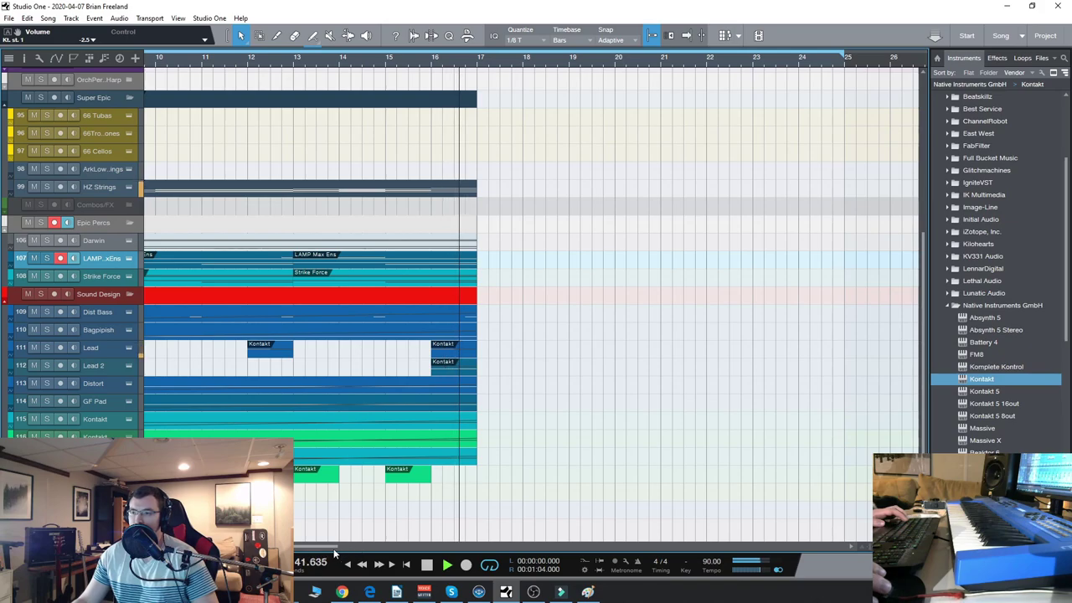
pyautogui.click(426, 566)
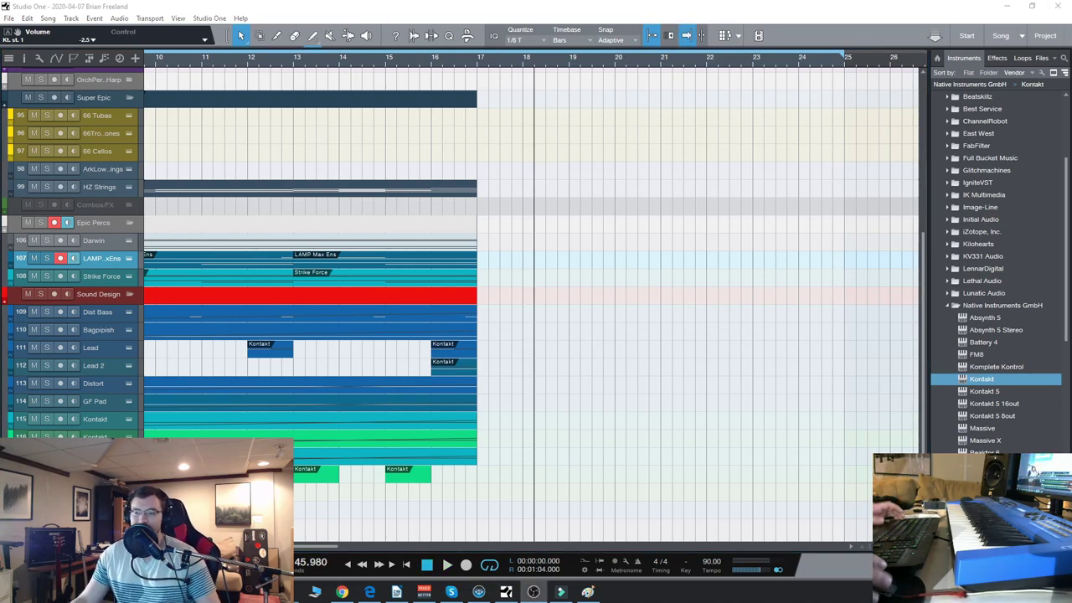
pyautogui.hscroll(-10, 515, 302)
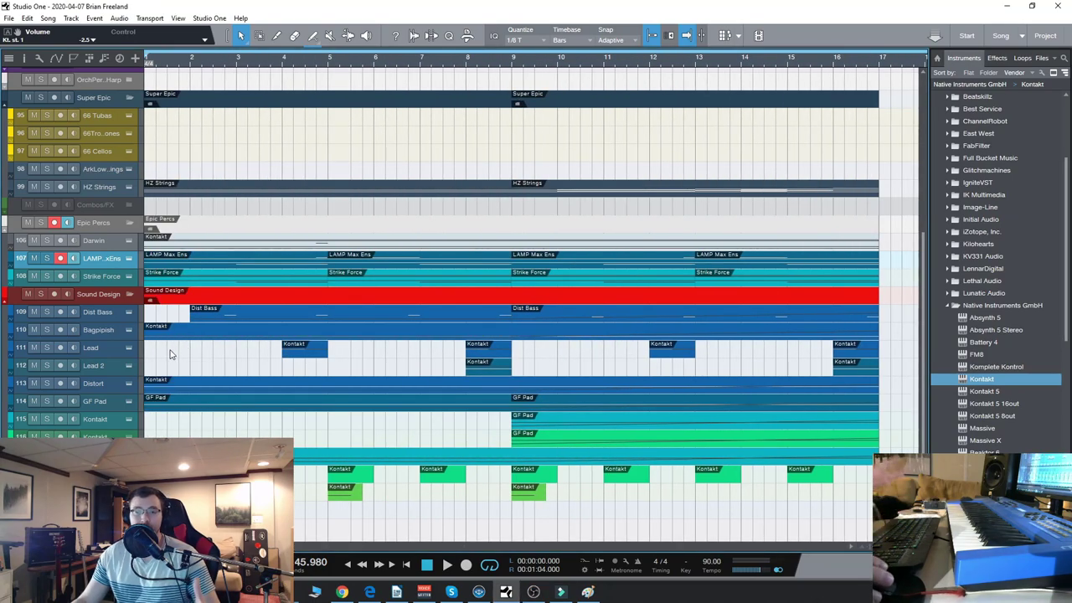
pyautogui.click(115, 329)
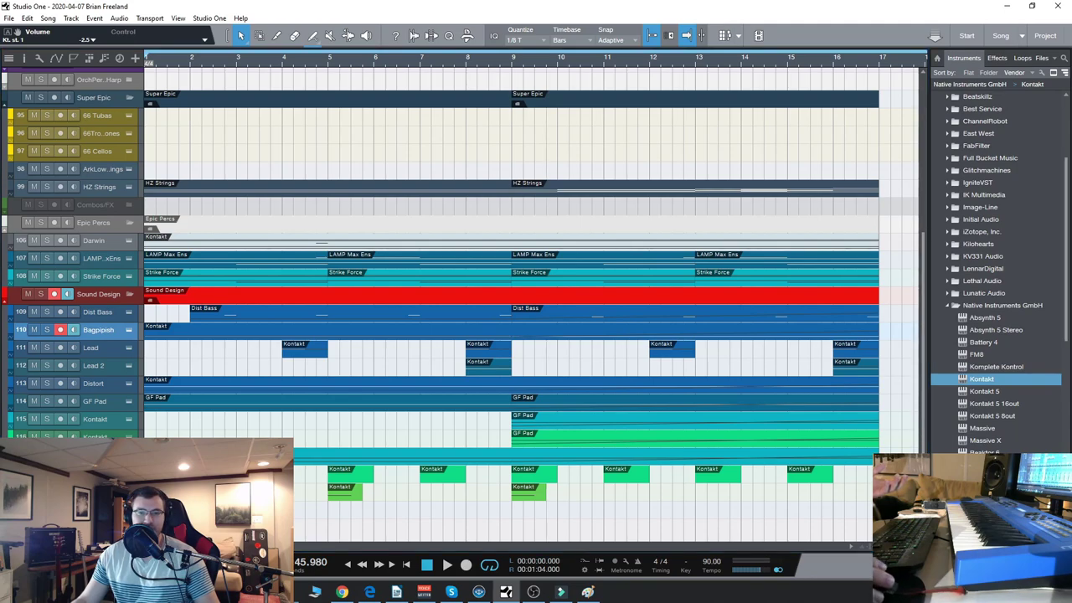
# Open the Bagpipish track's Guitar Fury Kontakt instrument, reposition its window, then close it
pyautogui.click(130, 329)
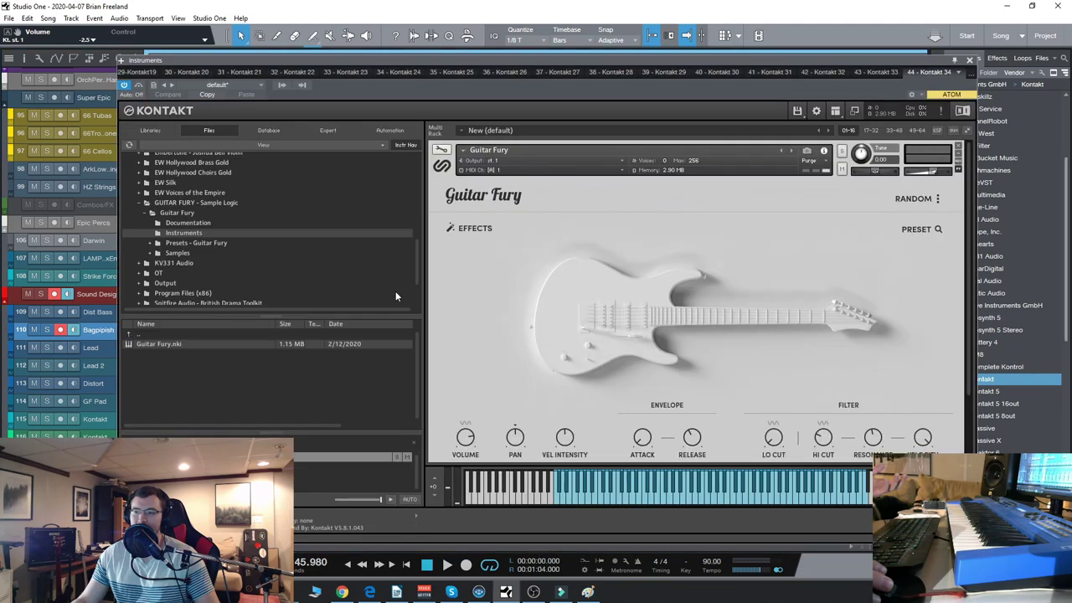
pyautogui.moveTo(702, 61); pyautogui.dragTo(668, 47)
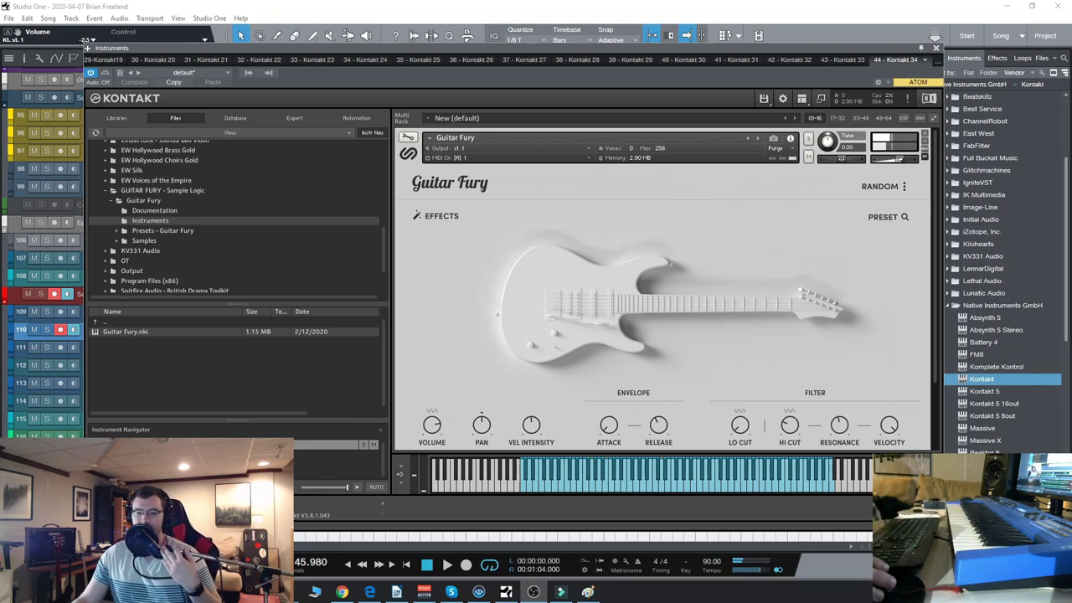
pyautogui.click(936, 48)
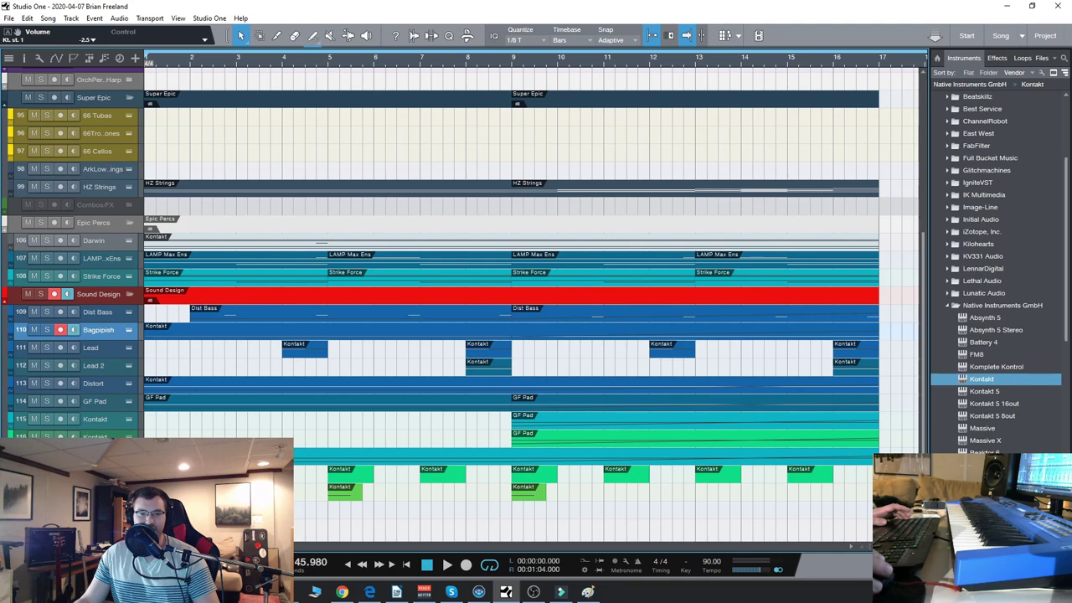
# Deselect Bagpipish, solo the Sound Design track and replay the song from the start
pyautogui.click(295, 402)
pyautogui.press('s')
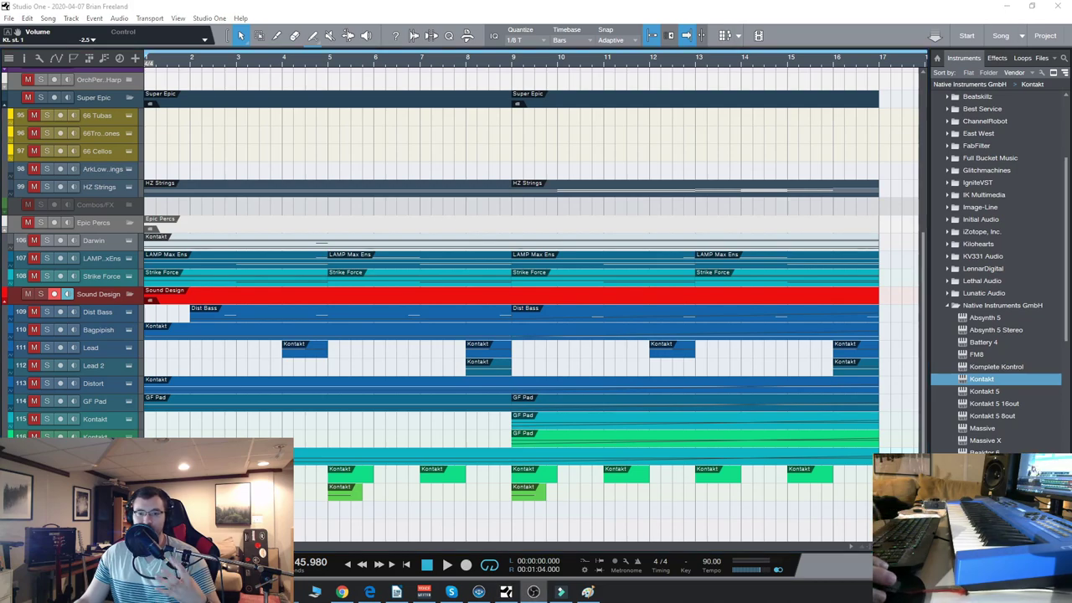
pyautogui.click(349, 566)
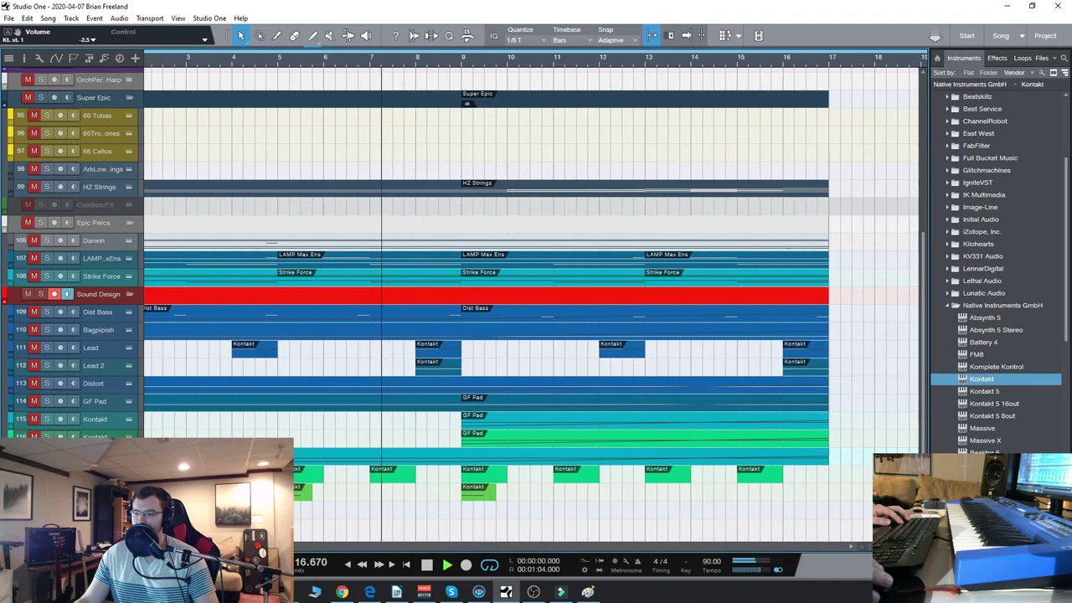
# Solo the Lead 2 and Lead tracks as well
pyautogui.click(46, 365)
pyautogui.click(46, 348)
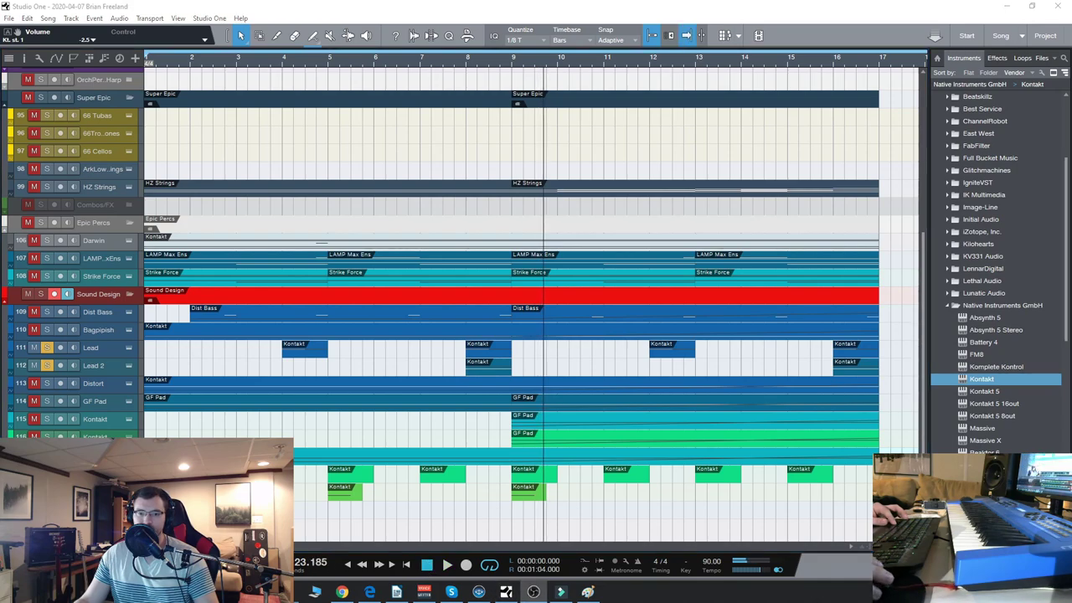
pyautogui.click(682, 494)
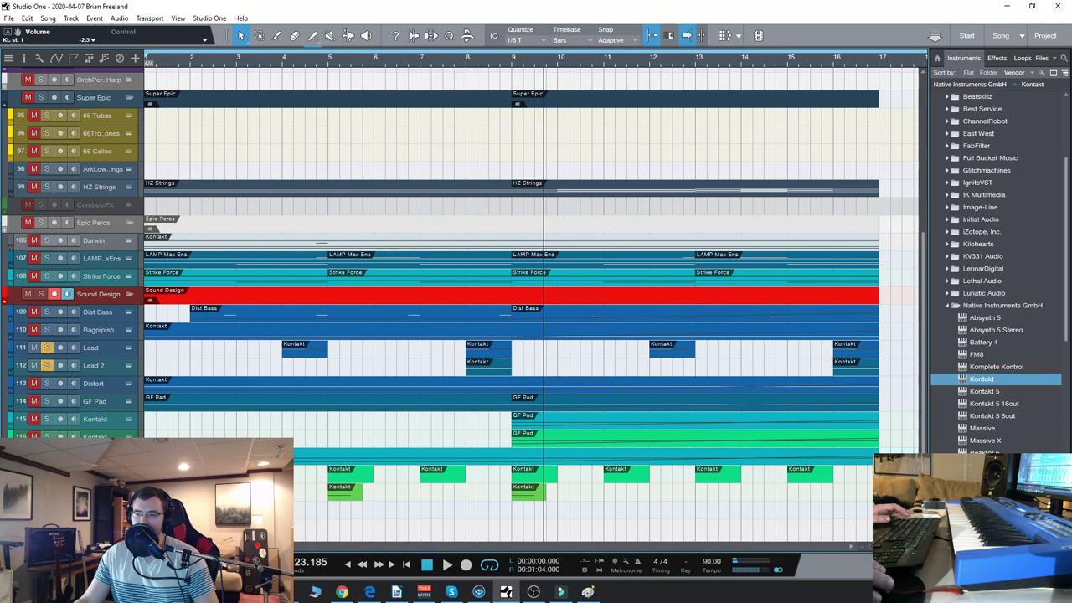
# Check the GF Pad part's rising pitch bend, then open the Dist Bass part near bar 2
pyautogui.doubleClick(640, 444)
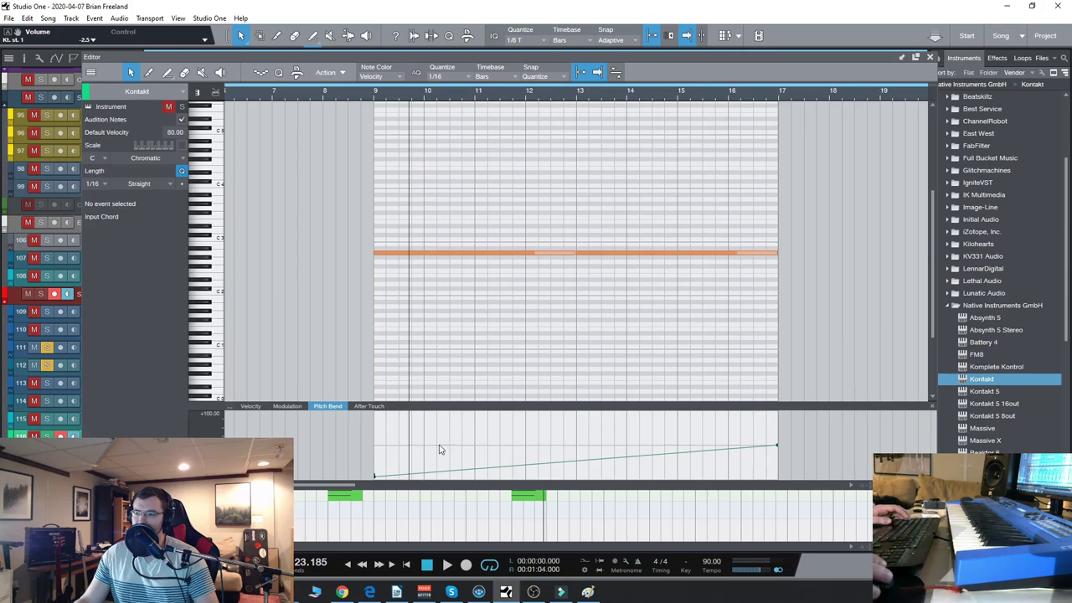
pyautogui.click(373, 94)
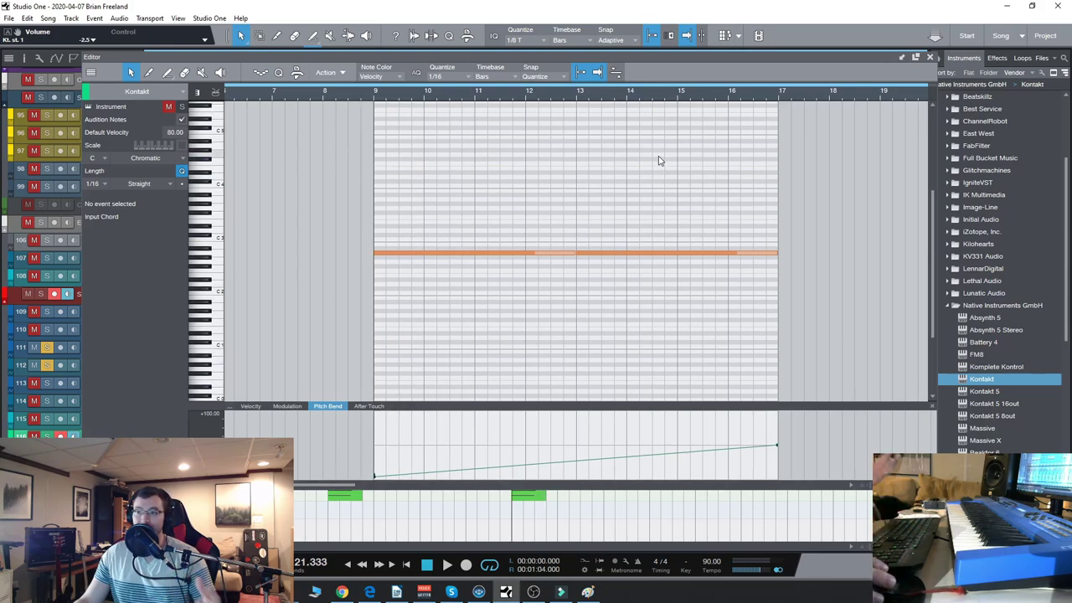
pyautogui.click(930, 57)
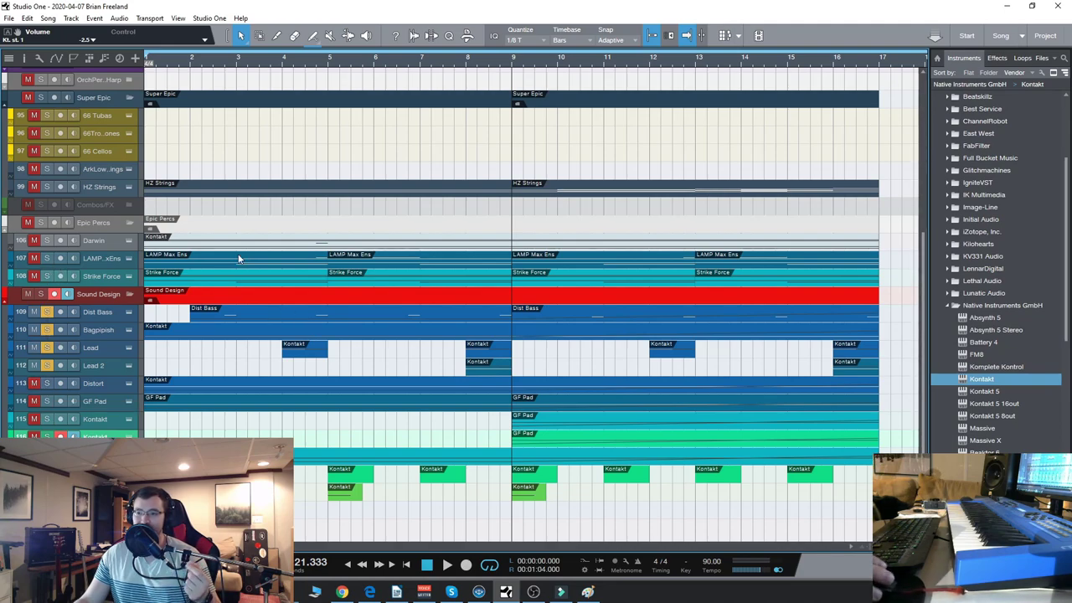
pyautogui.click(215, 60)
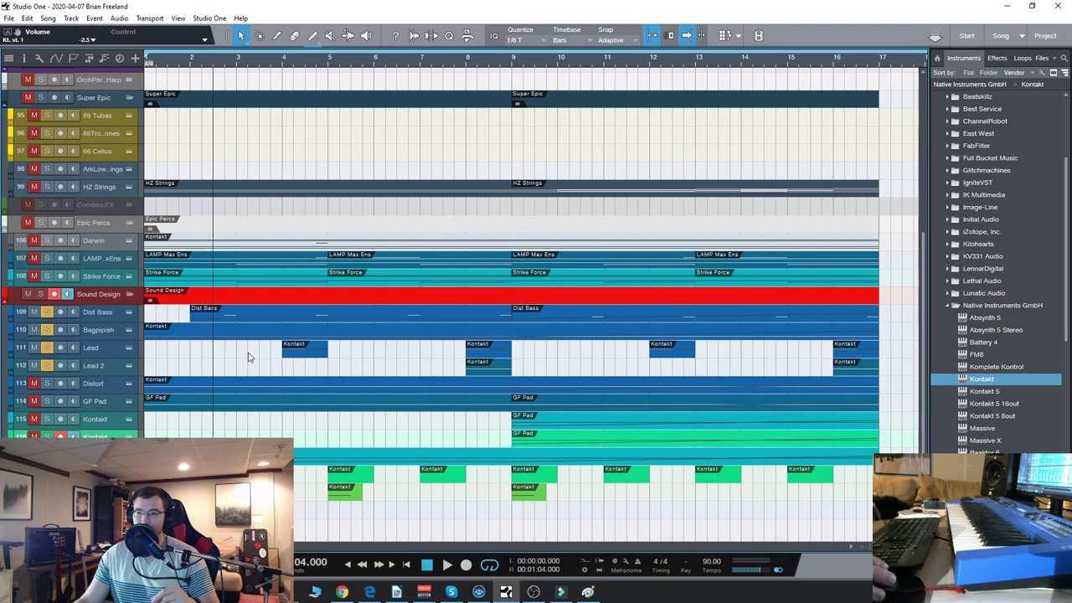
pyautogui.doubleClick(211, 313)
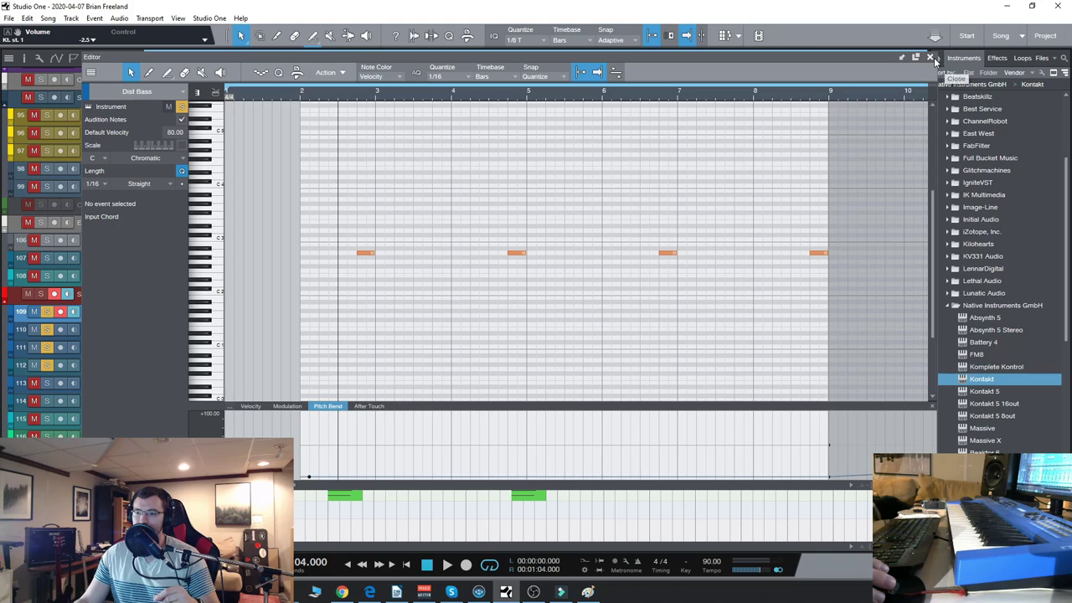
# Close the note editor and show the Dist Bass track's filter automation lane
pyautogui.click(930, 57)
pyautogui.moveTo(117, 318); pyautogui.dragTo(117, 313)
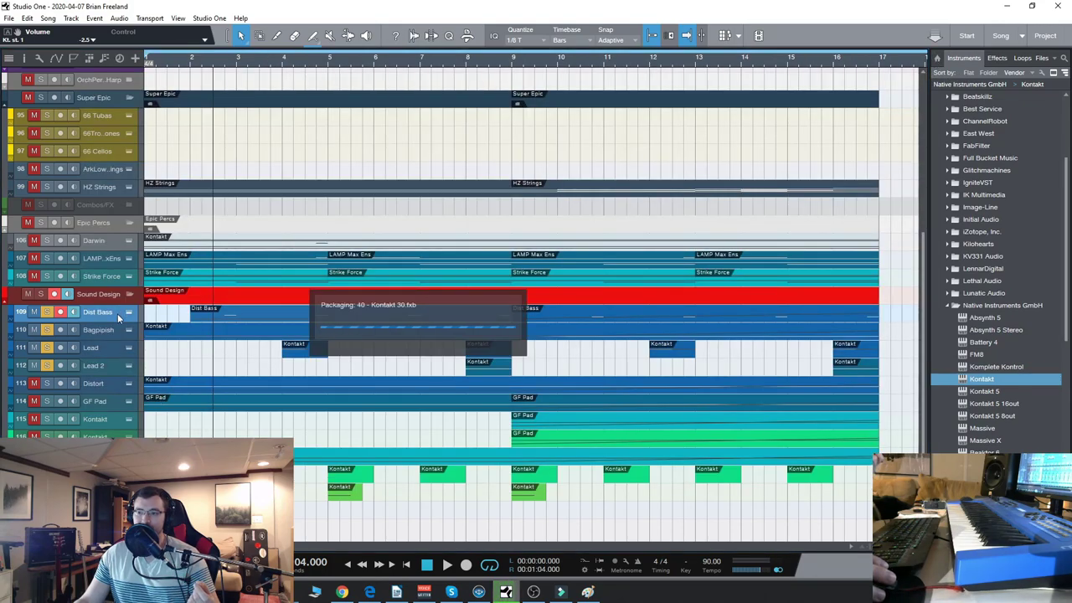
pyautogui.rightClick(118, 313)
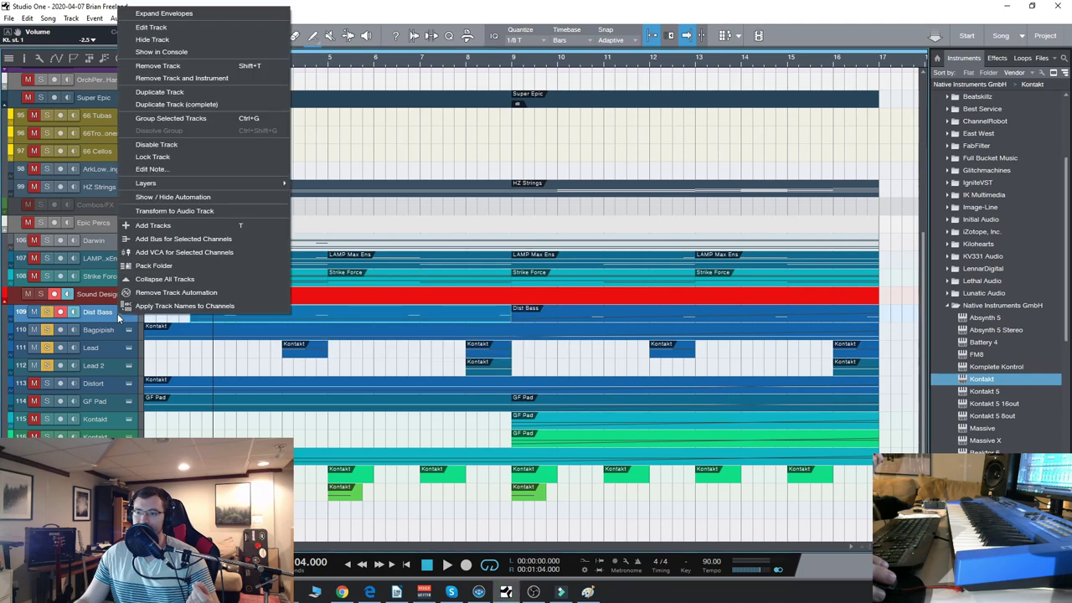
pyautogui.click(173, 196)
pyautogui.scroll(5, 261, 75)
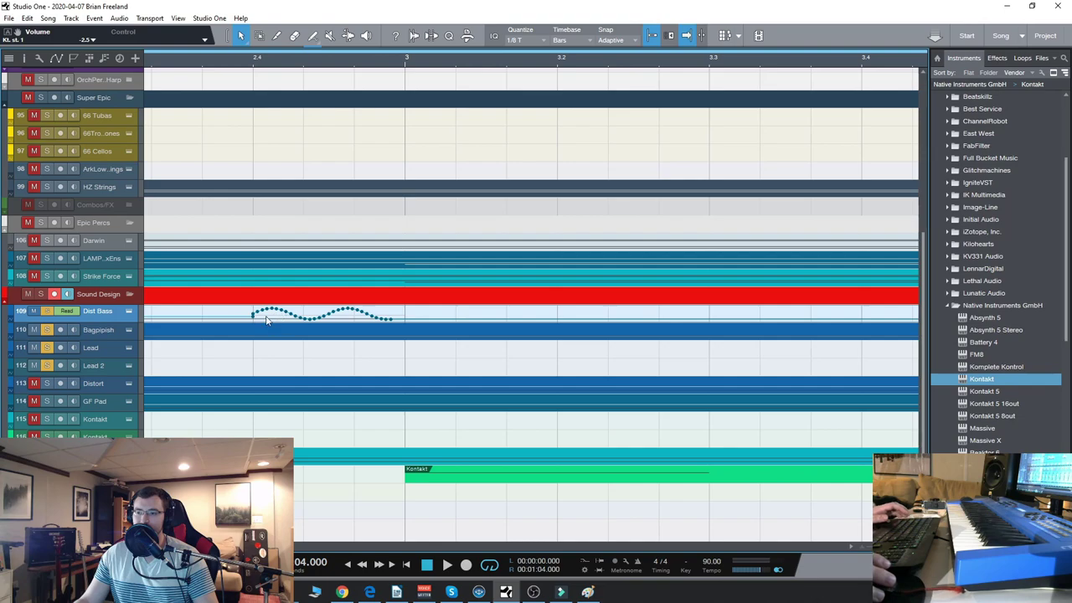
# Play through the filter wobbles from bar 2.4 to bar 5, then zoom out to bars 1–10
pyautogui.click(255, 65)
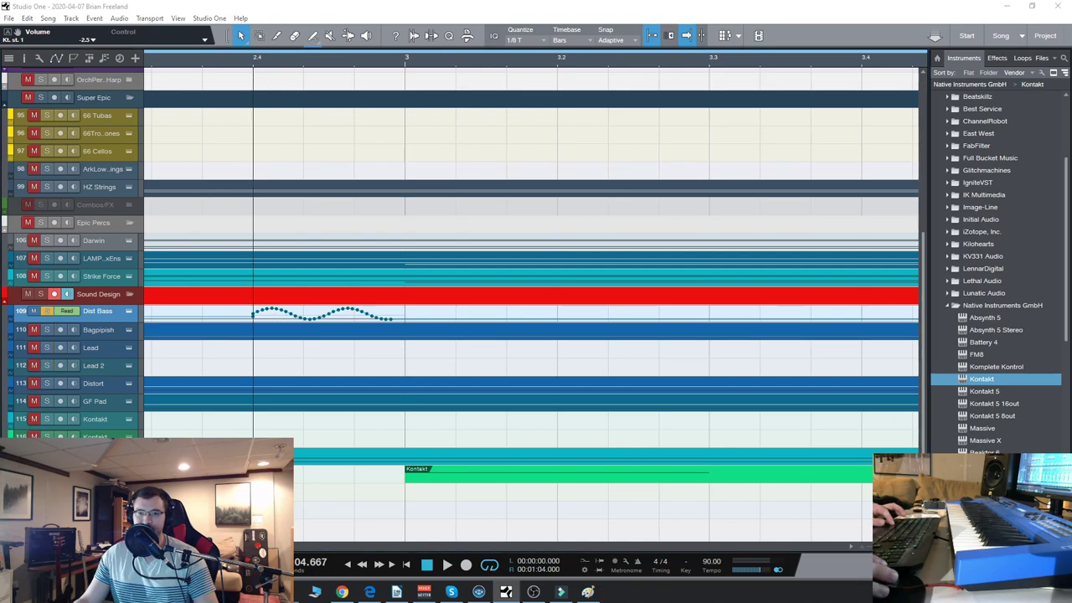
pyautogui.press('space')
pyautogui.press('space')
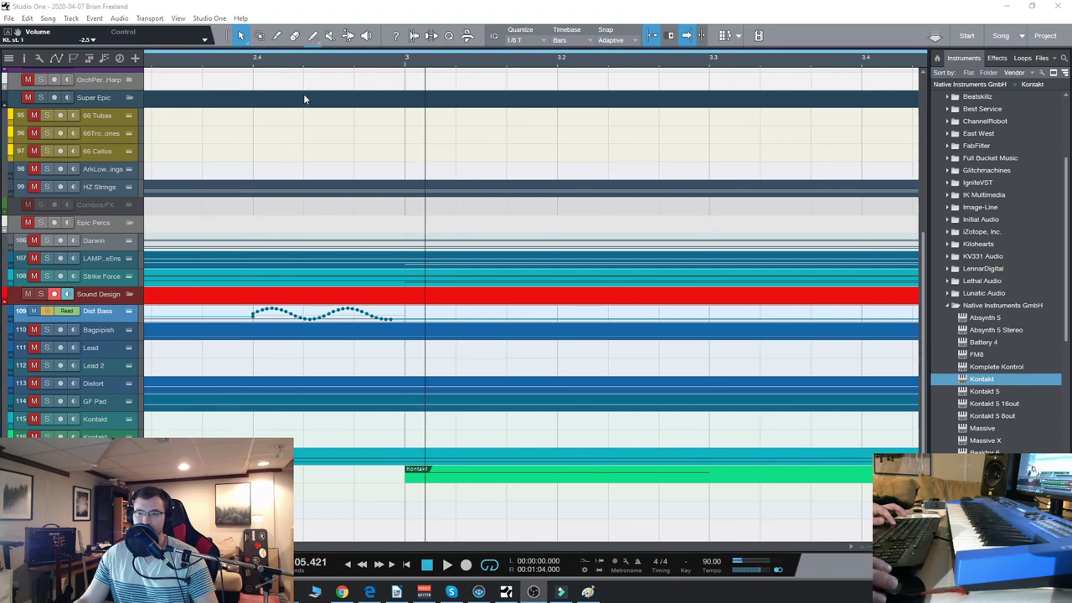
pyautogui.click(219, 64)
pyautogui.press('w')
pyautogui.press('space')
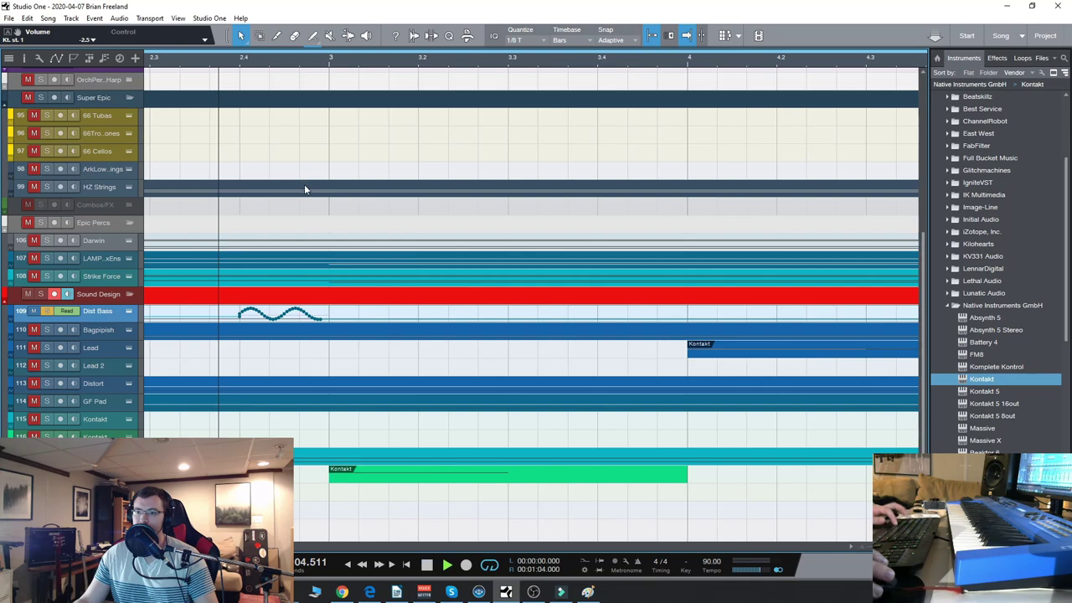
pyautogui.press('w')
pyautogui.press('e')
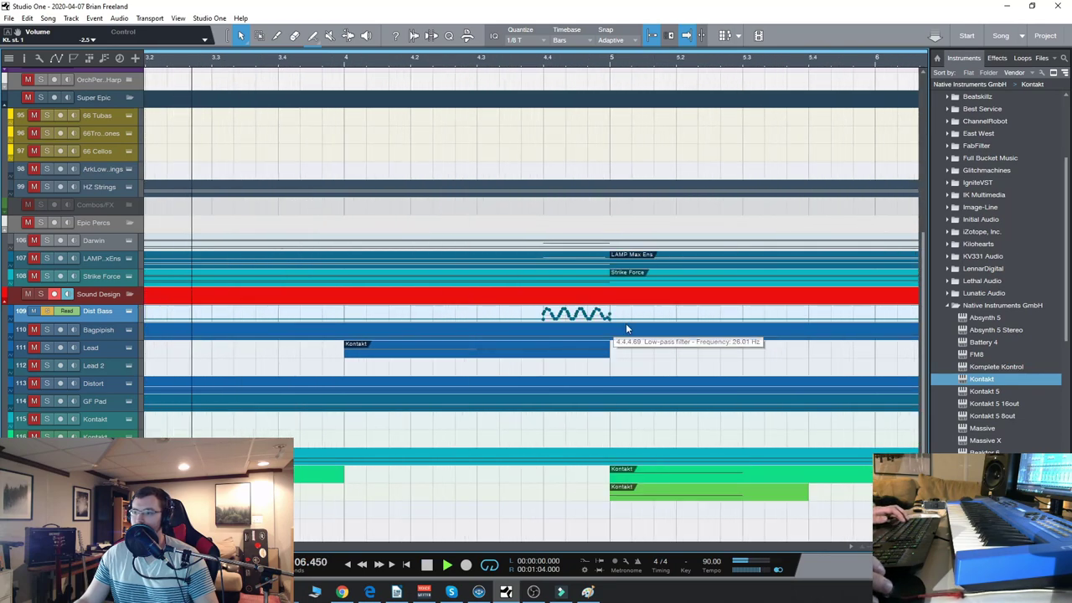
pyautogui.click(642, 103)
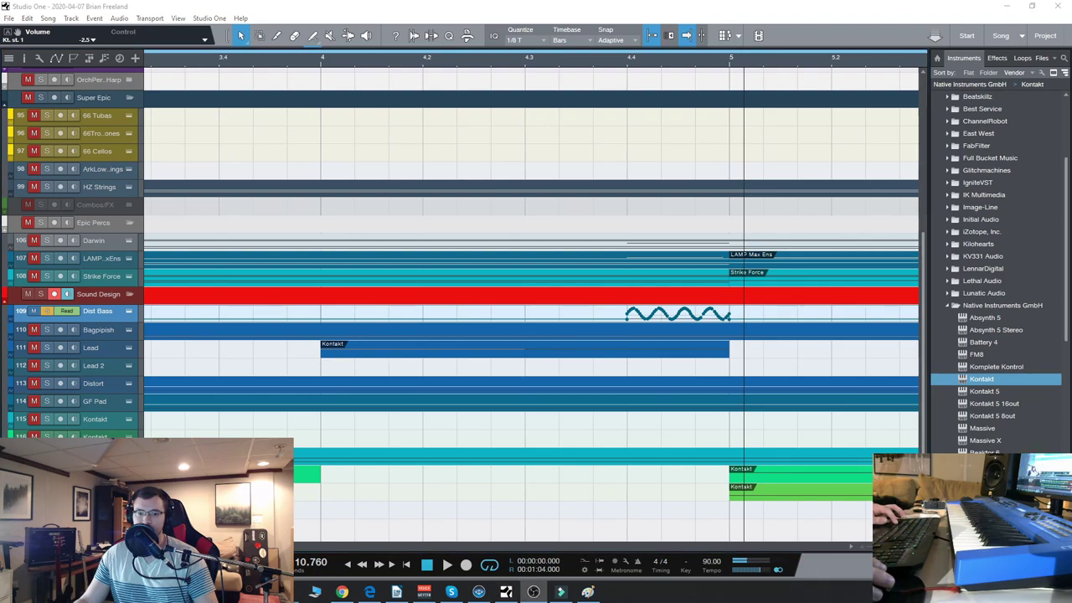
pyautogui.press('w')
pyautogui.press('w')
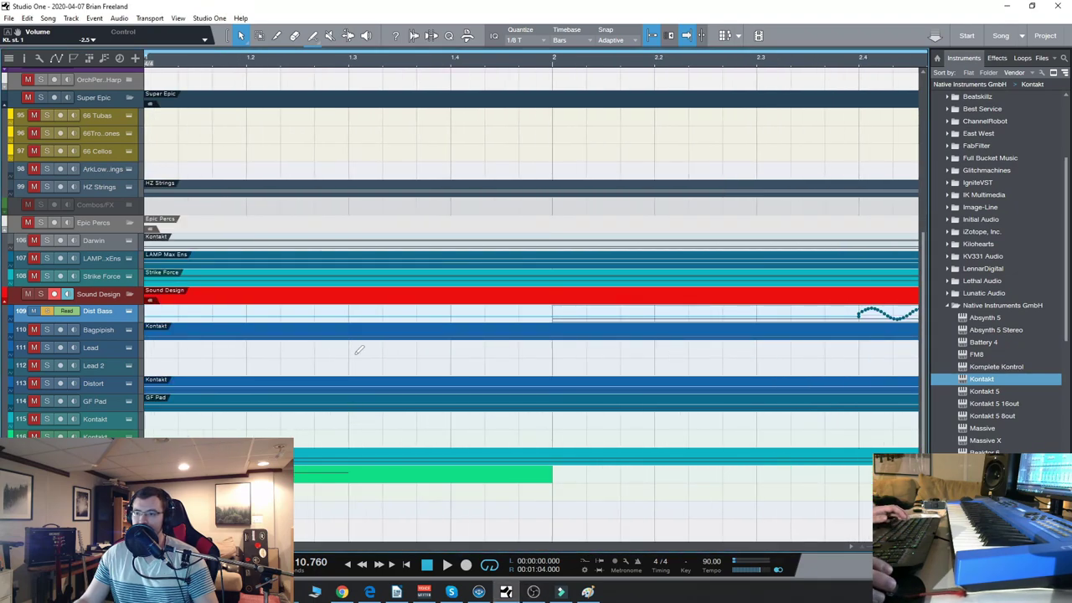
pyautogui.press('w')
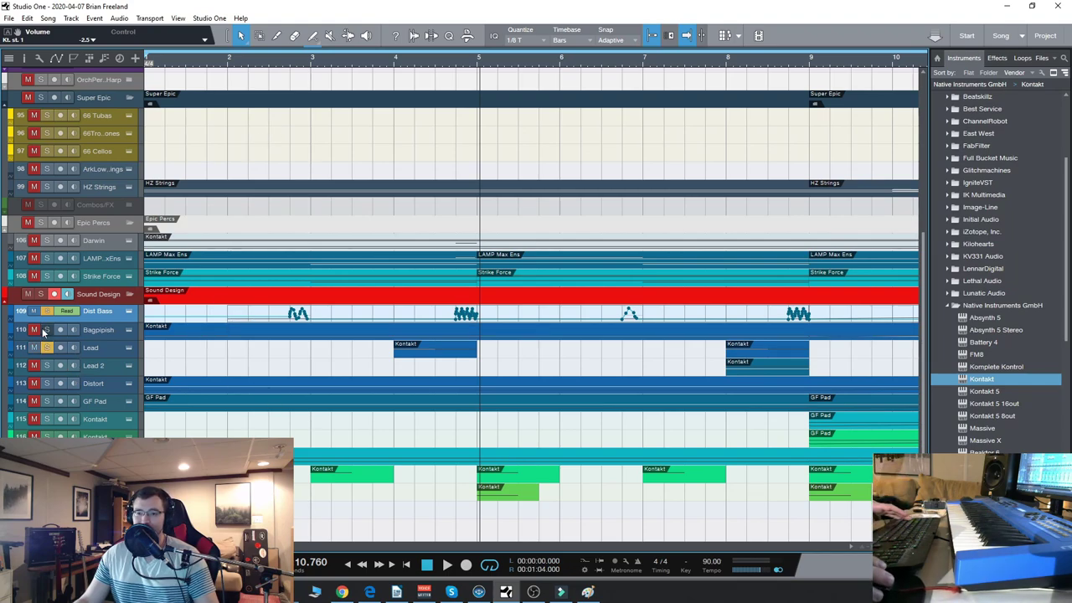
# Return to the song start and open then close the Guitar Fury Kontakt window
pyautogui.moveTo(288, 67); pyautogui.dragTo(286, 270)
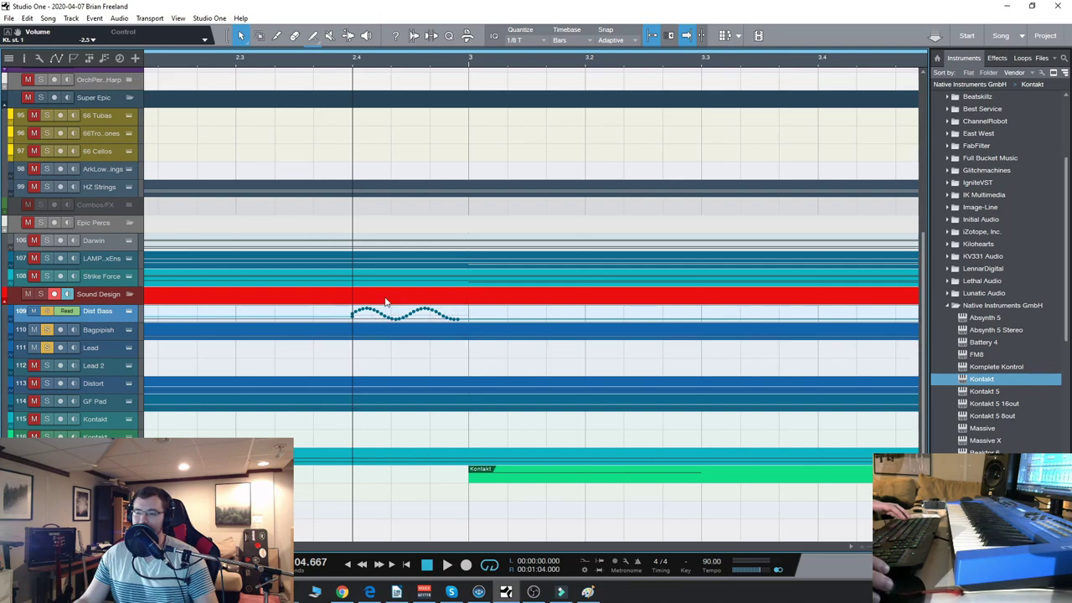
pyautogui.scroll(-3, 391, 427)
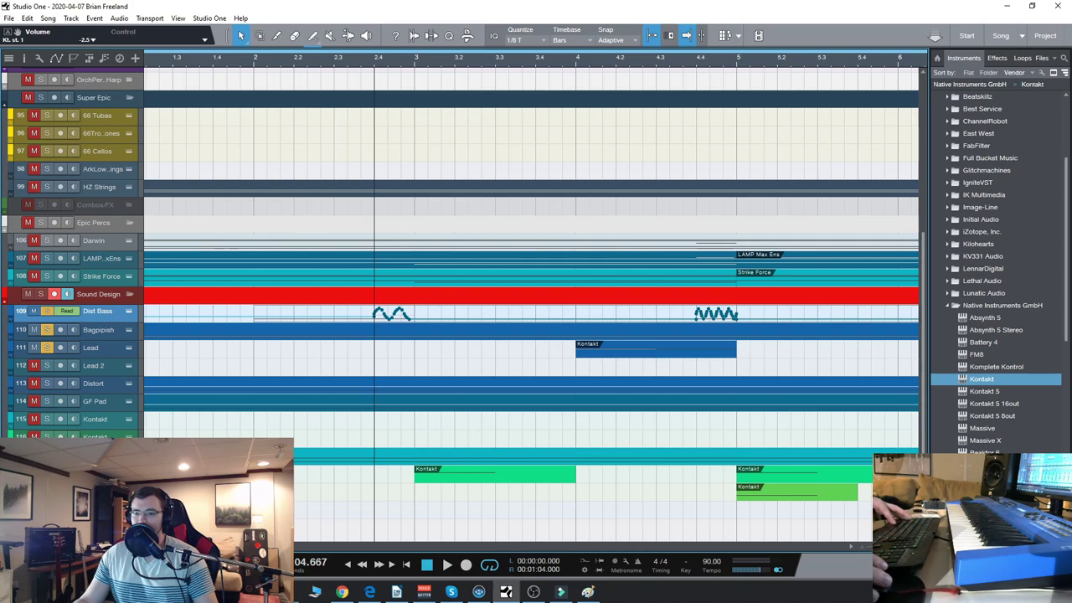
pyautogui.hscroll(-1, 303, 575)
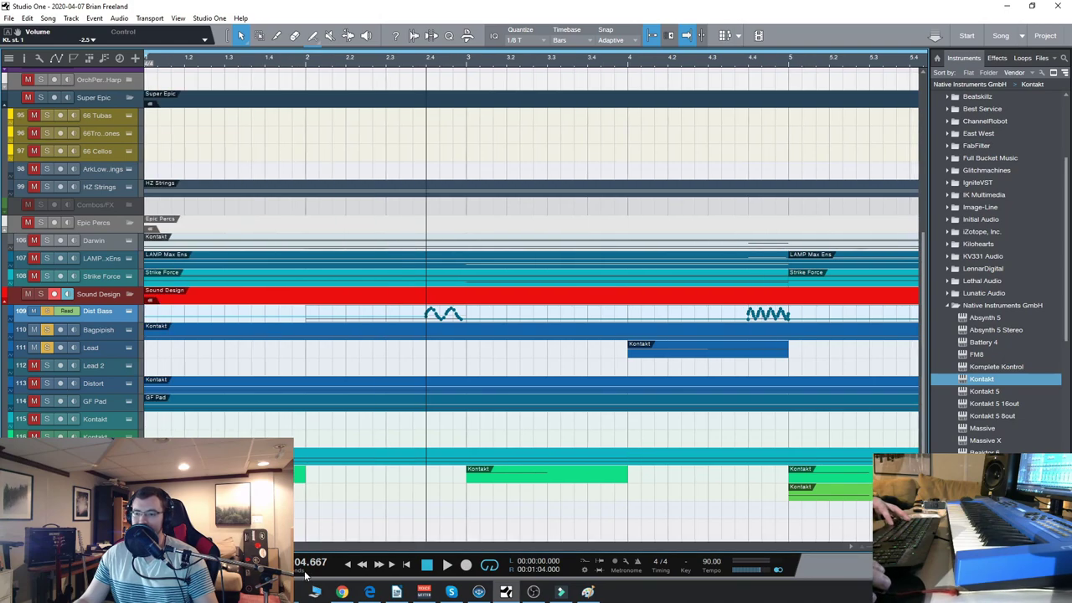
pyautogui.click(343, 566)
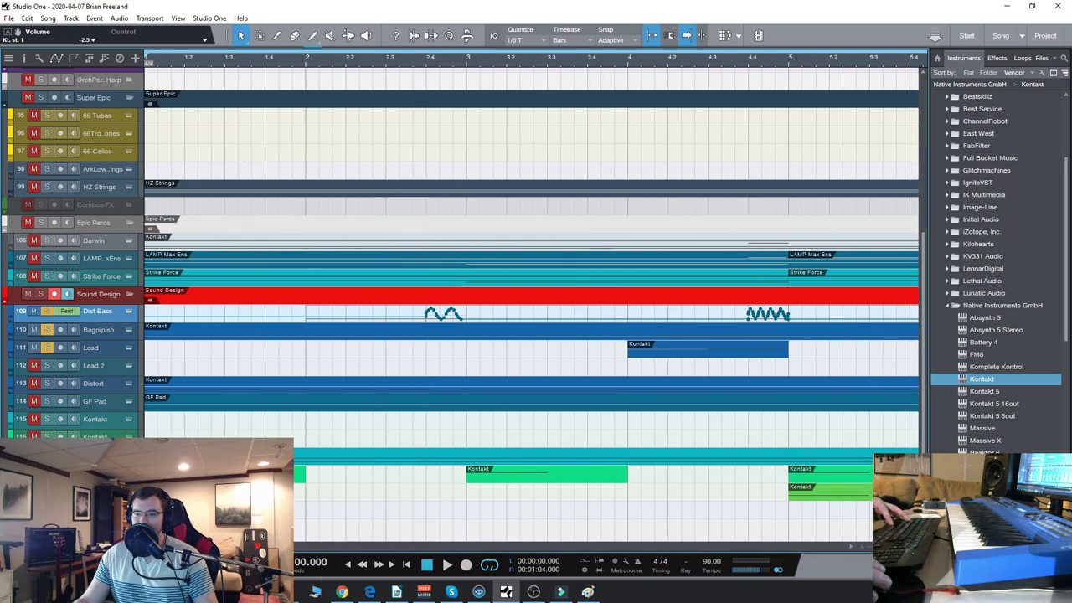
pyautogui.press('F11')
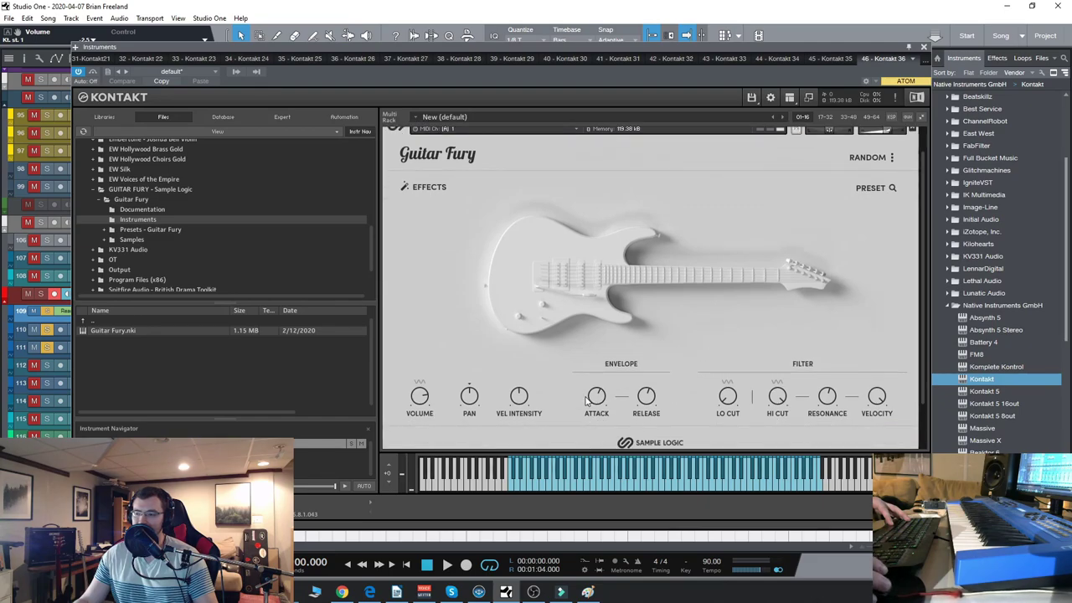
pyautogui.click(924, 47)
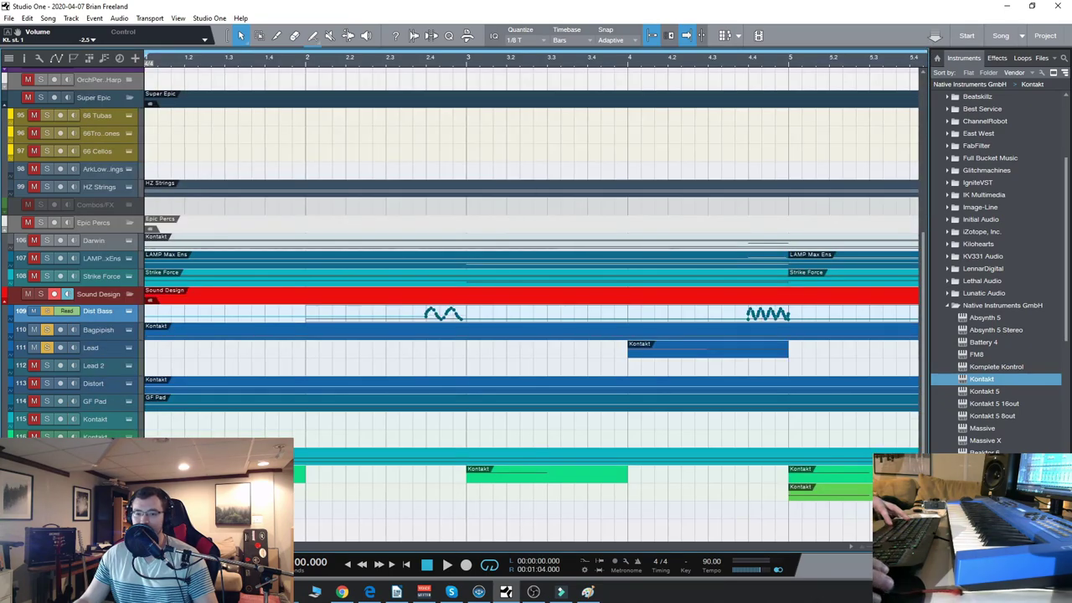
# Play the song from the start and record-arm the Bagpipish track
pyautogui.press('space')
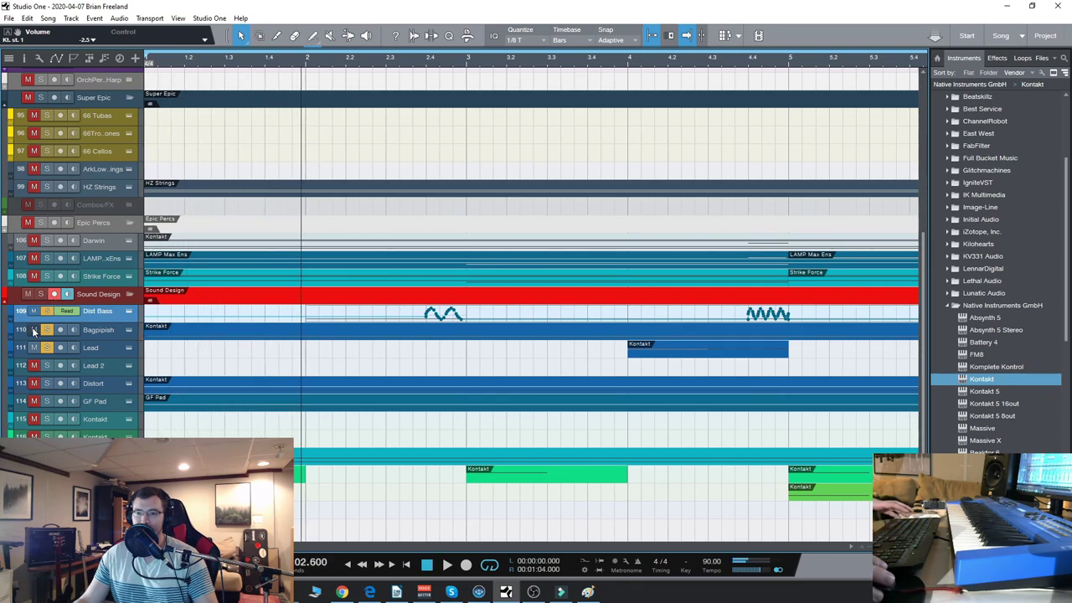
pyautogui.click(111, 333)
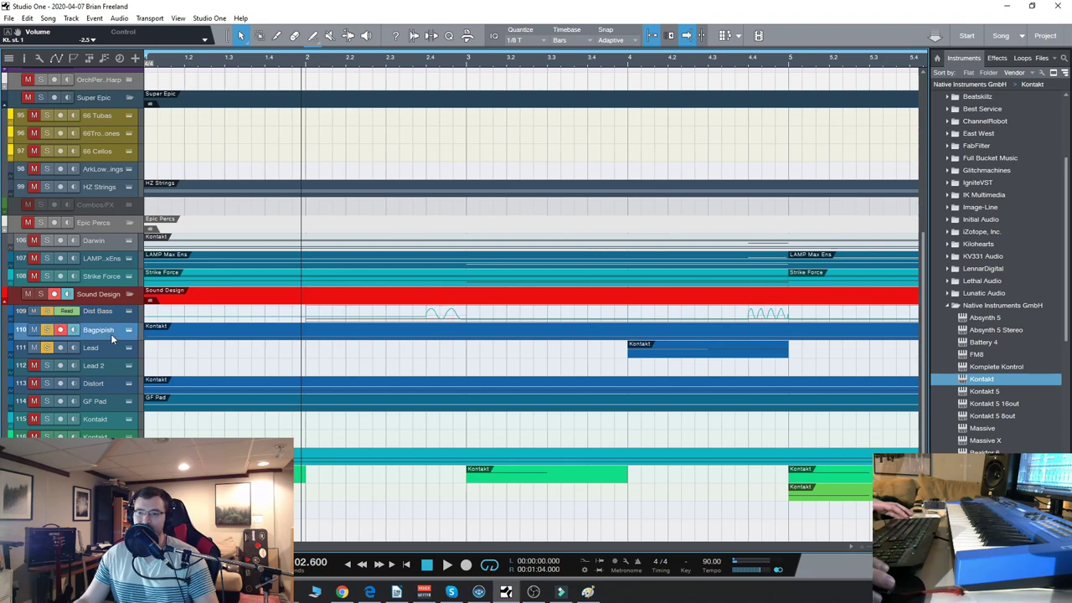
pyautogui.click(348, 566)
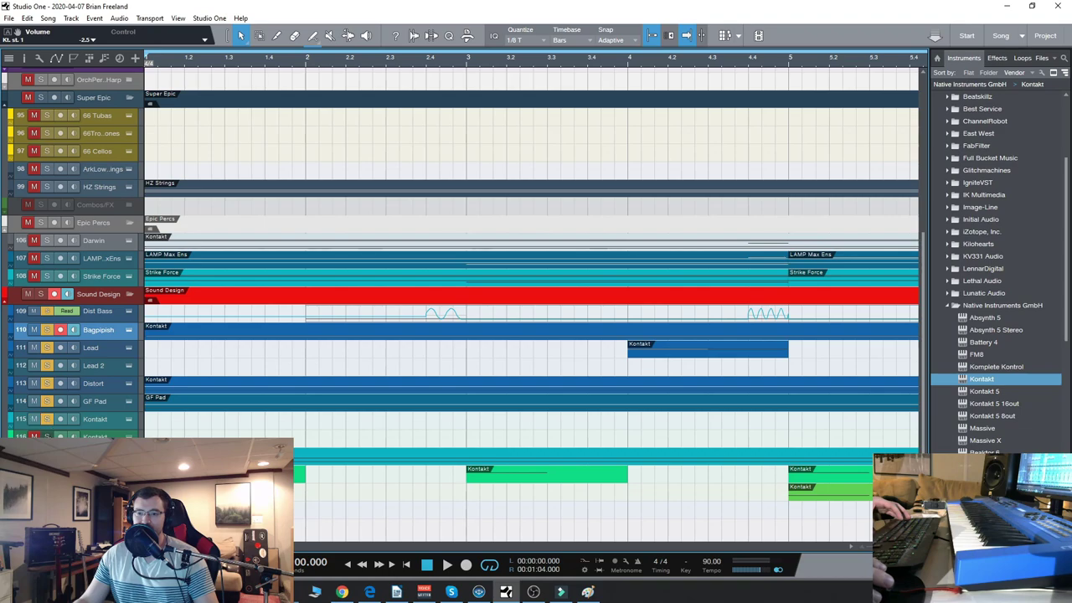
# Zoom out to bars 1–14 and start playback from bar 4
pyautogui.press('w')
pyautogui.press('w')
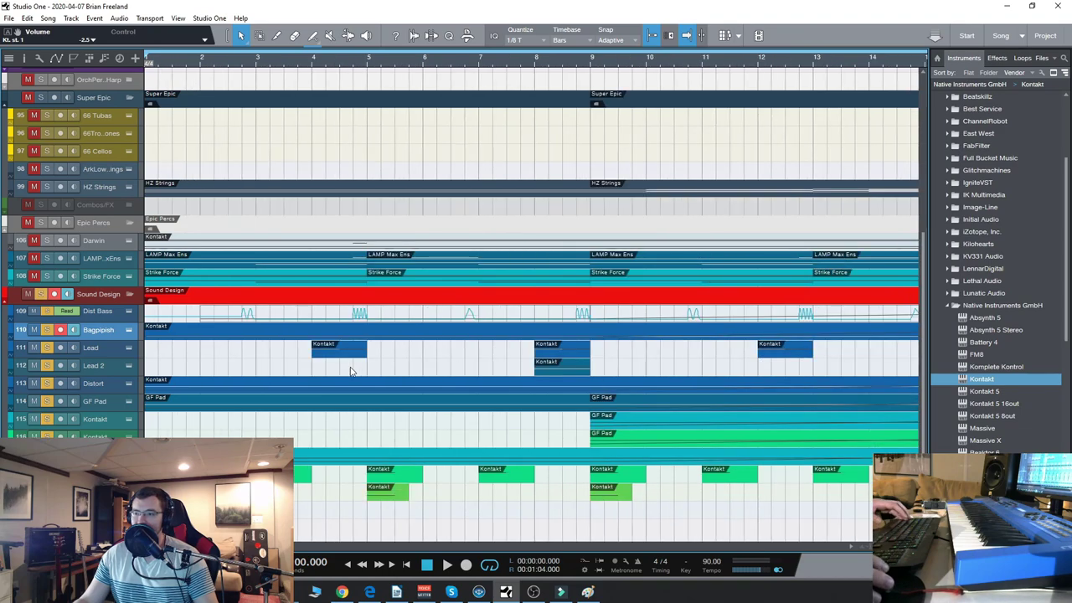
pyautogui.click(333, 350)
pyautogui.click(313, 70)
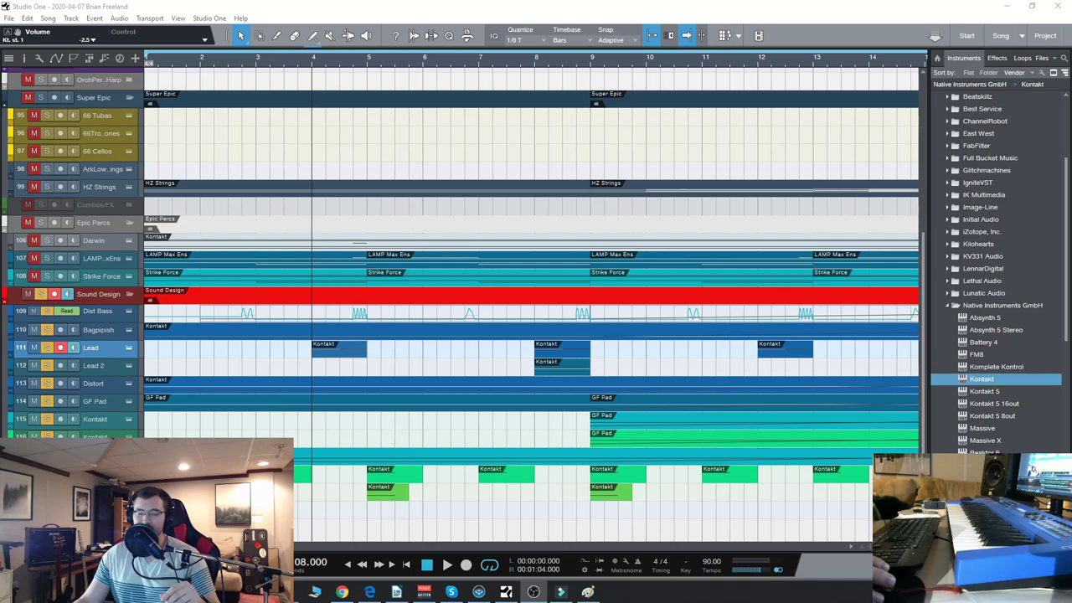
pyautogui.click(310, 66)
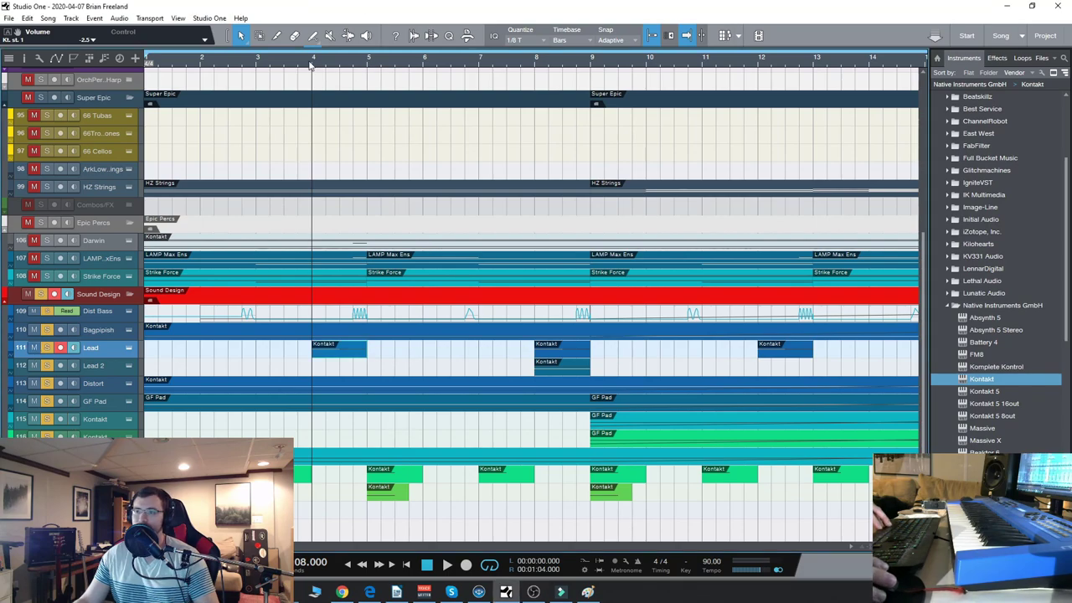
pyautogui.press('space')
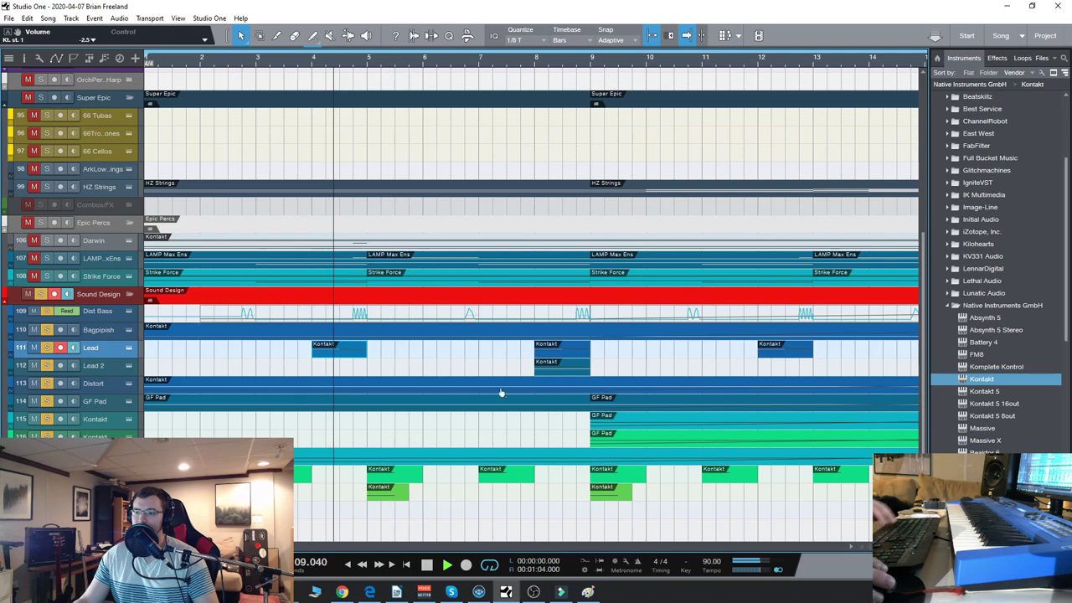
# Scroll ahead to bar 9 and open the GF Pad part in the note editor
pyautogui.hscroll(2, 490, 422)
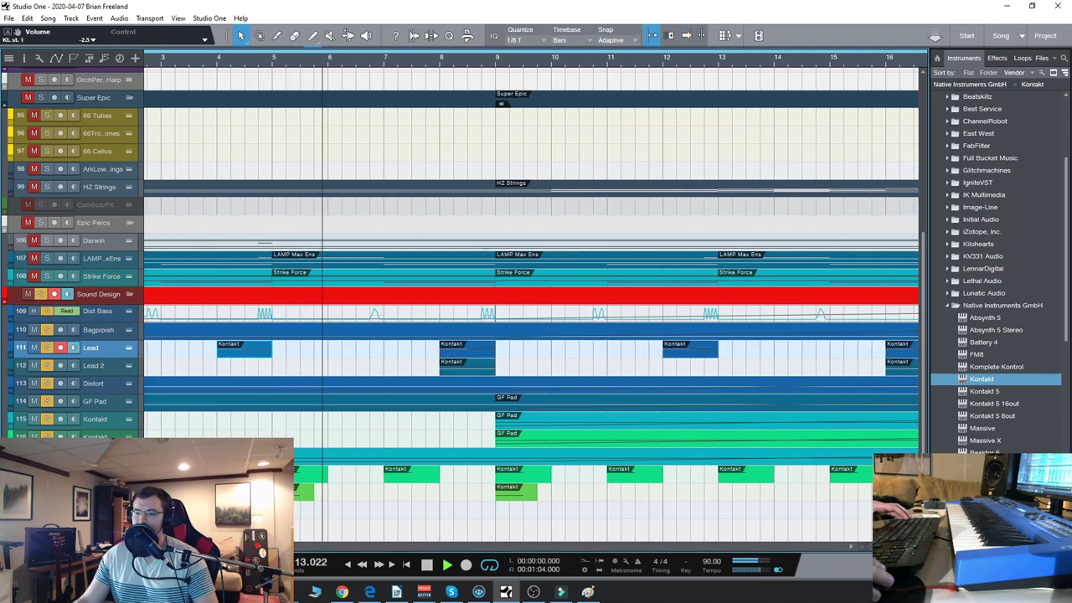
pyautogui.hscroll(1, 532, 298)
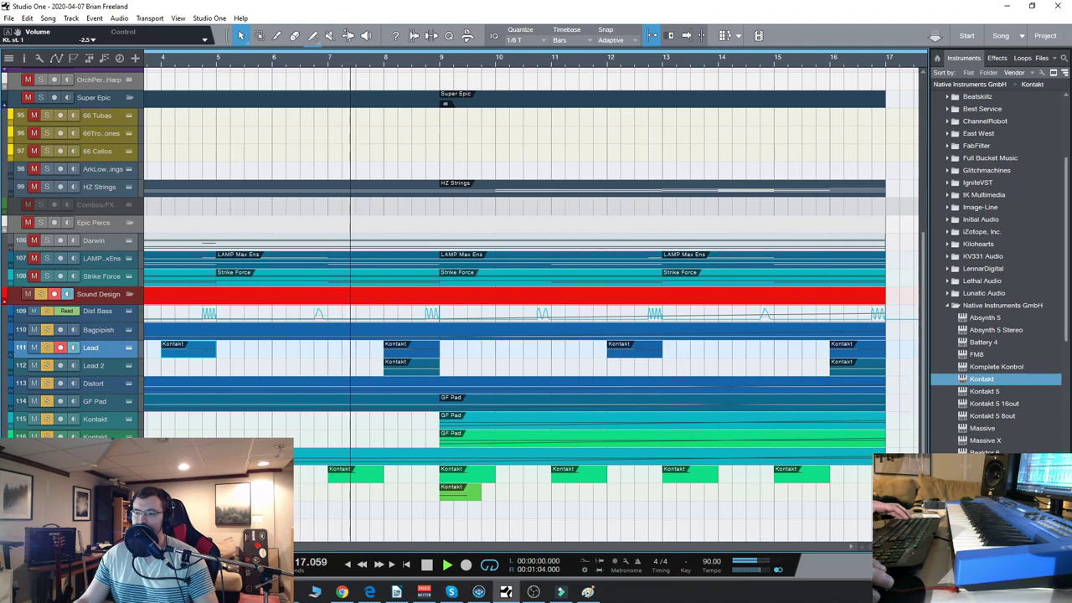
pyautogui.hscroll(2, 532, 298)
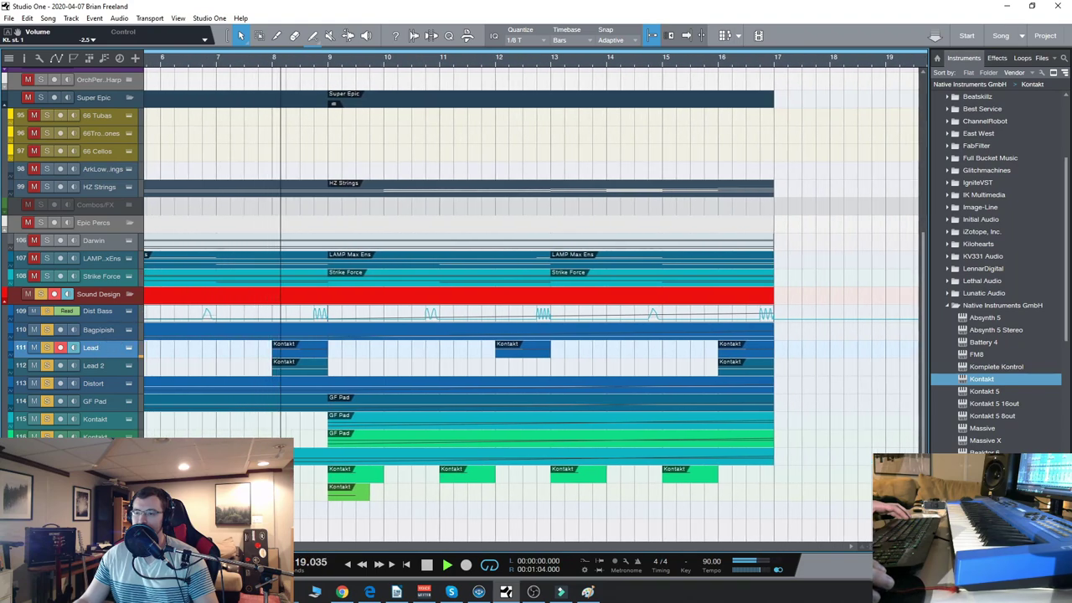
pyautogui.hscroll(1, 532, 298)
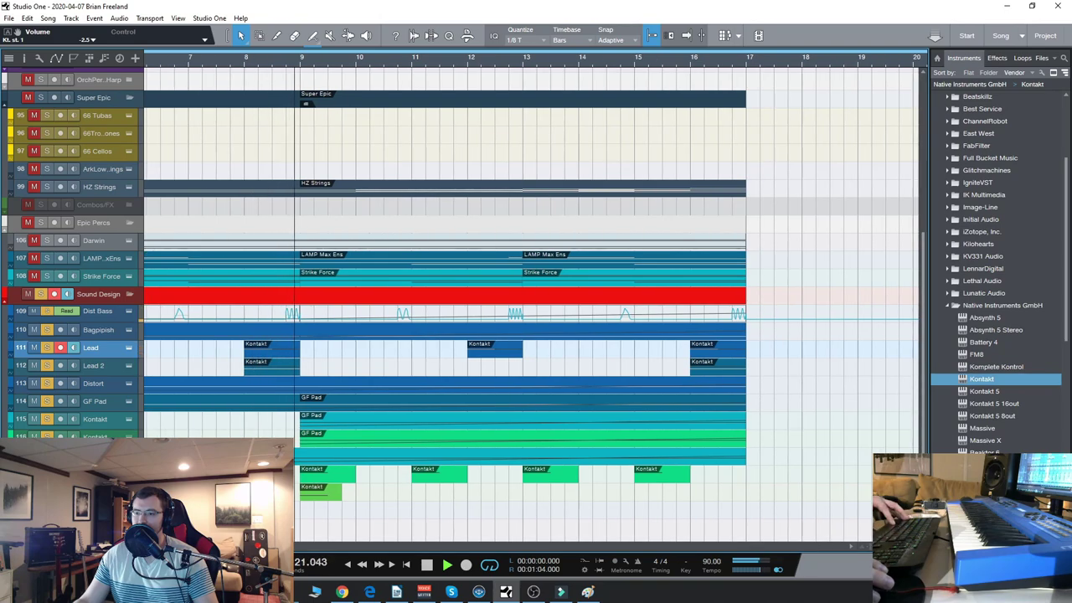
pyautogui.doubleClick(365, 436)
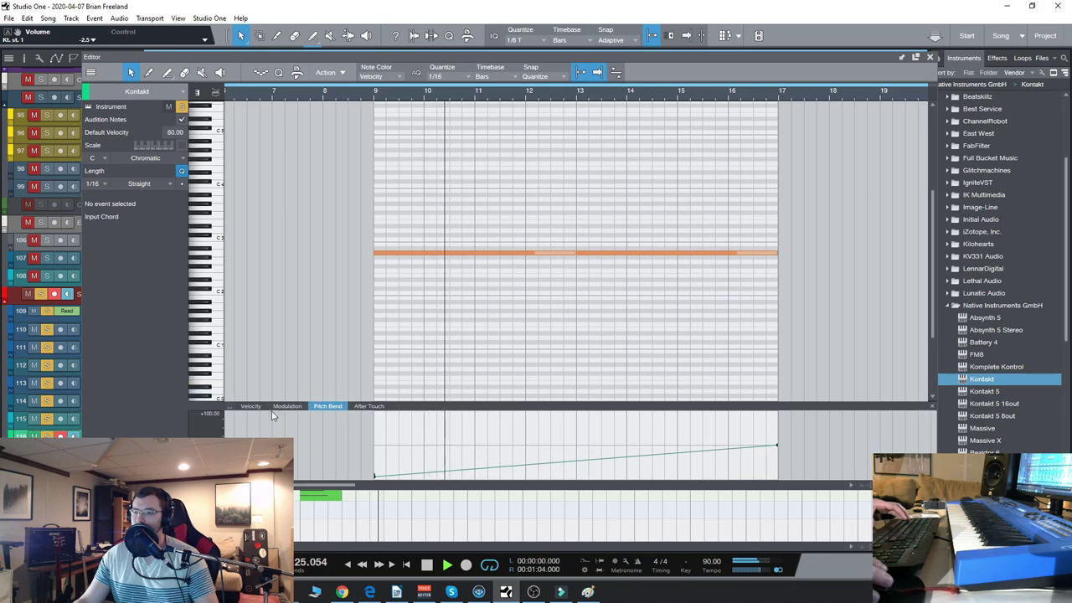
# Close the GF Pad editor and follow playback past bar 17
pyautogui.click(930, 58)
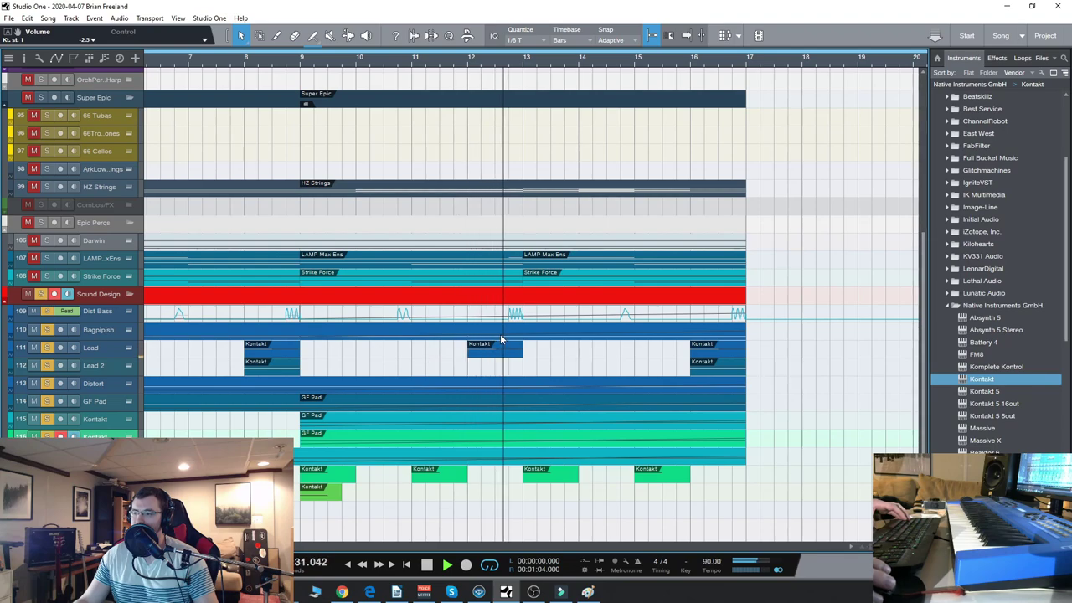
pyautogui.scroll(4, 547, 442)
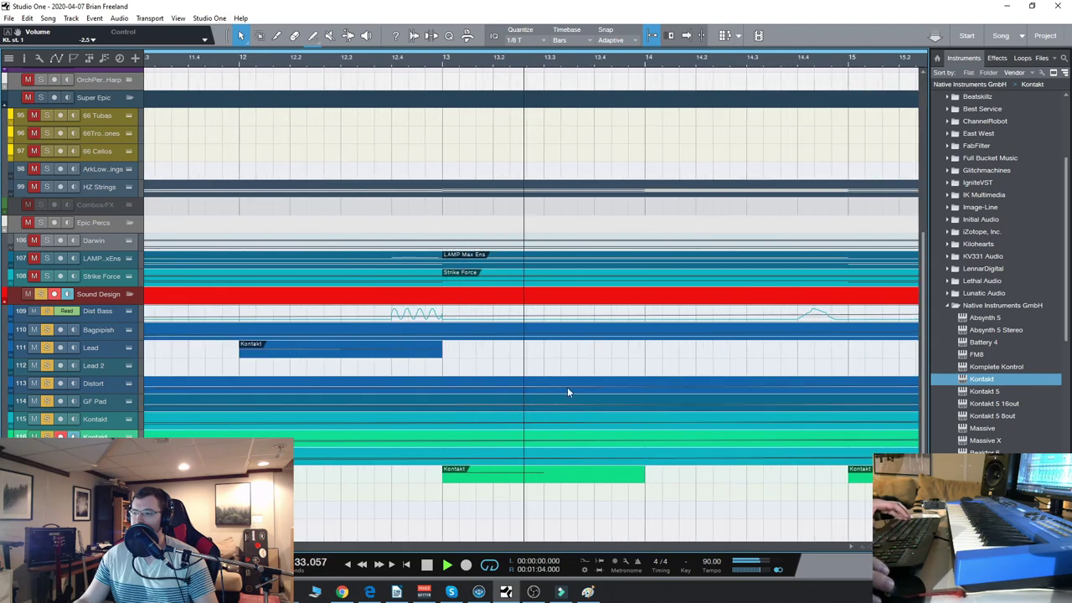
pyautogui.hscroll(3, 547, 442)
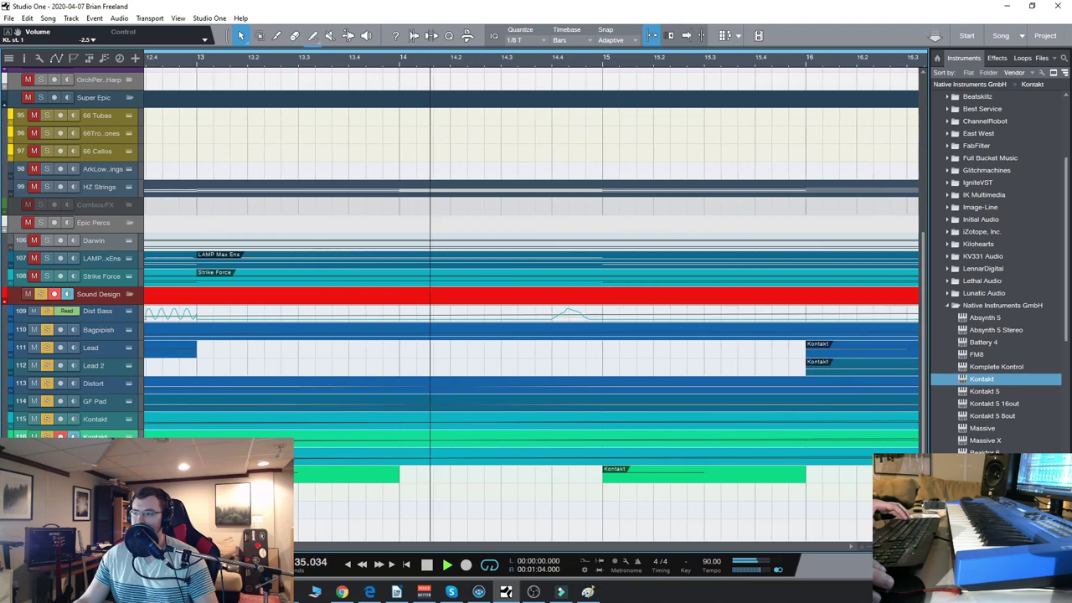
pyautogui.scroll(-3, 641, 411)
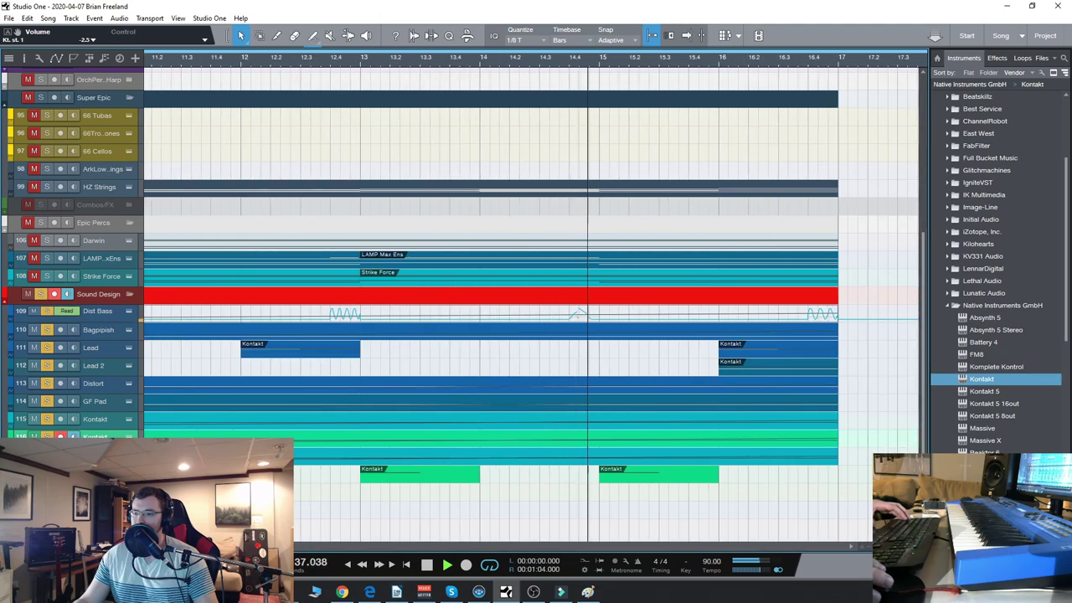
pyautogui.hscroll(5, 532, 298)
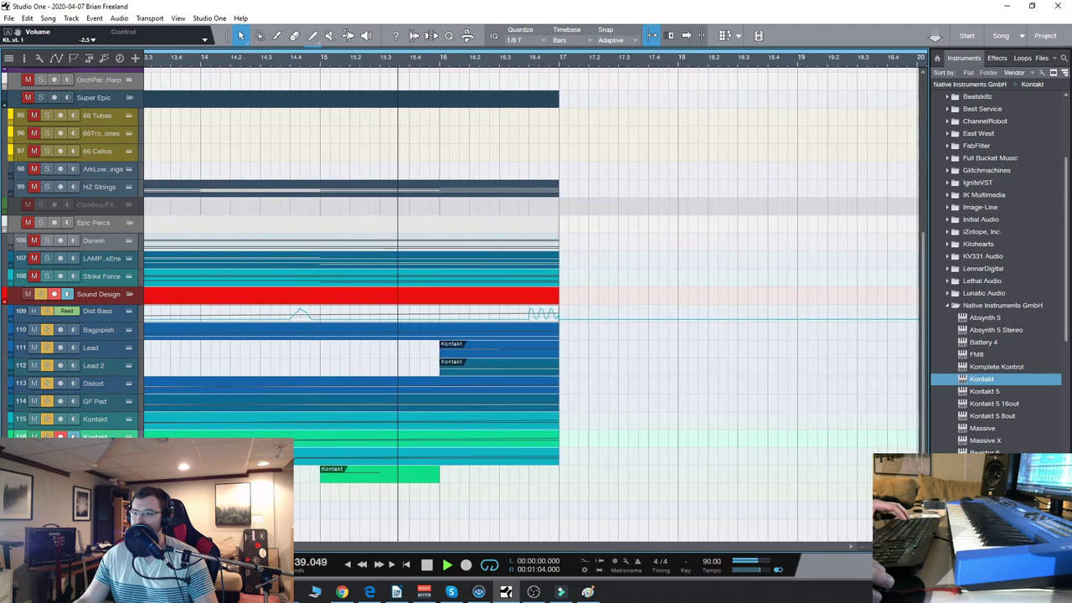
pyautogui.hscroll(2, 531, 299)
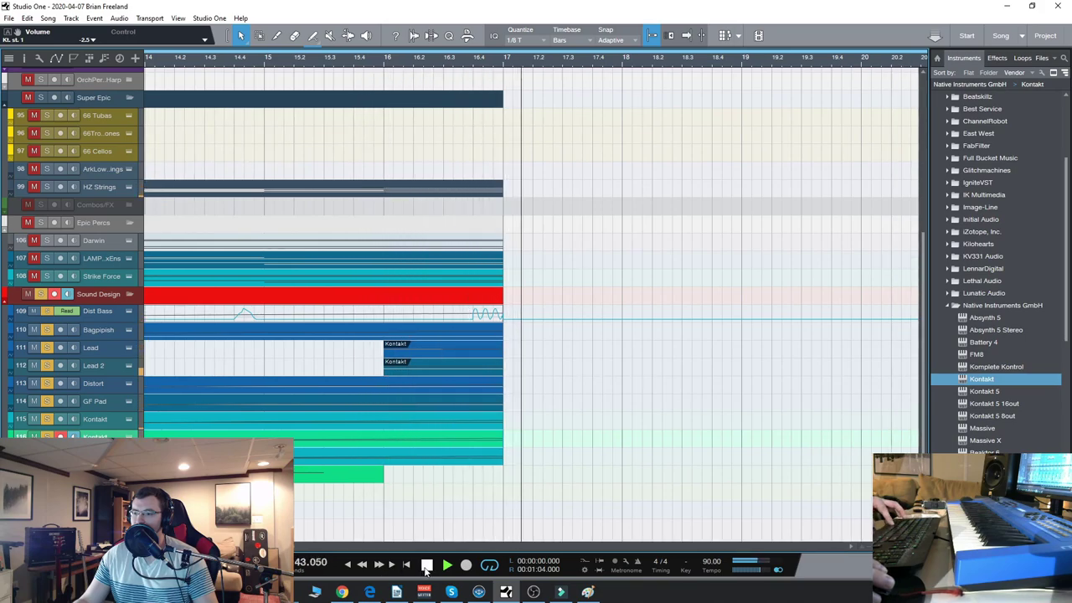
# Stop playback at the song end and zoom out to show bars 1–19
pyautogui.click(426, 566)
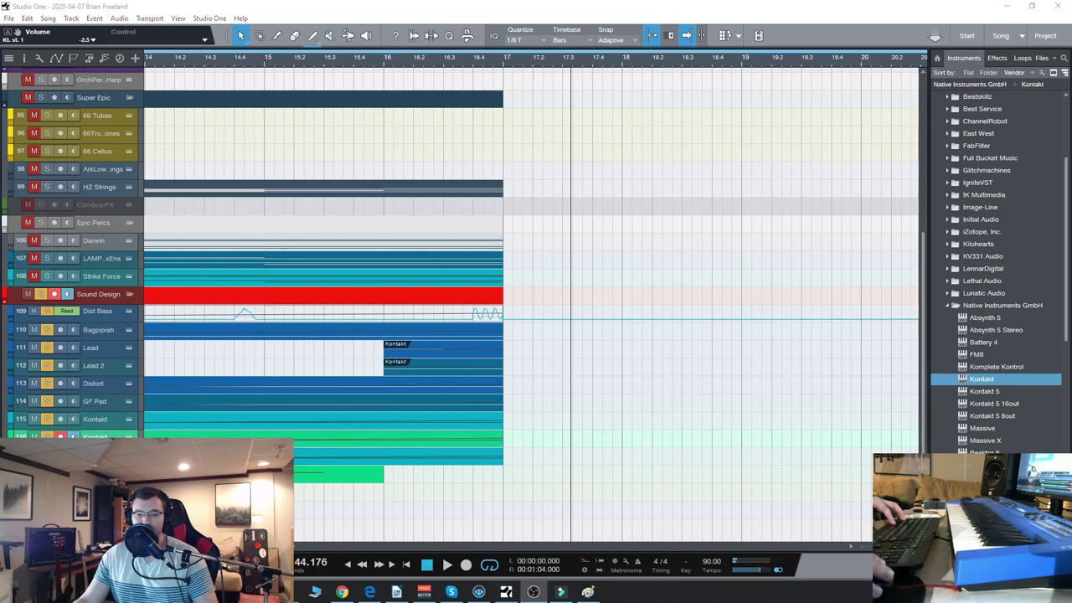
pyautogui.scroll(-4, 323, 342)
pyautogui.scroll(-2, 322, 341)
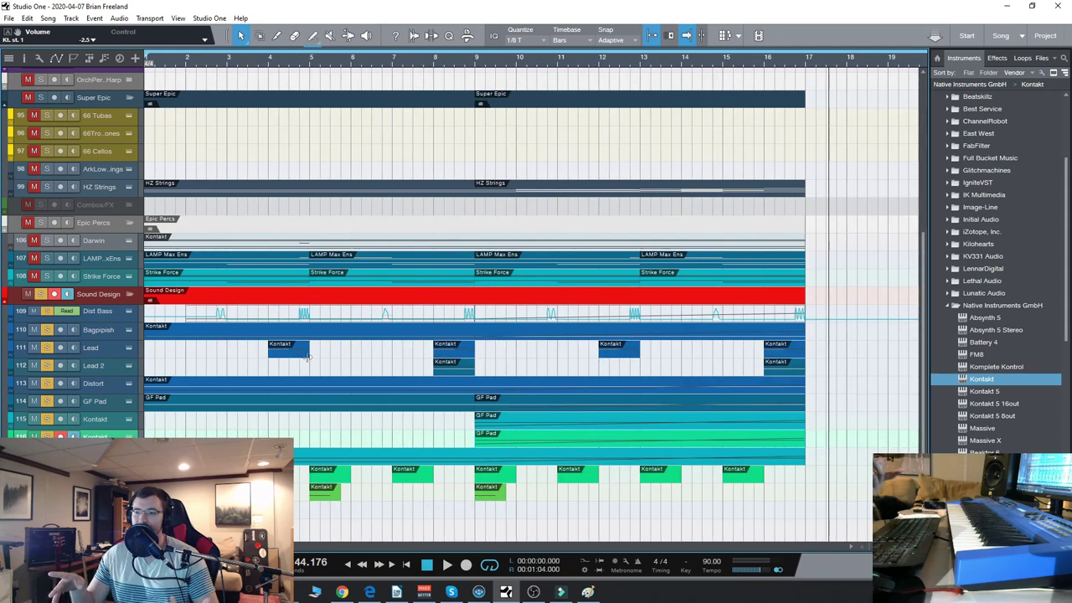
pyautogui.click(130, 312)
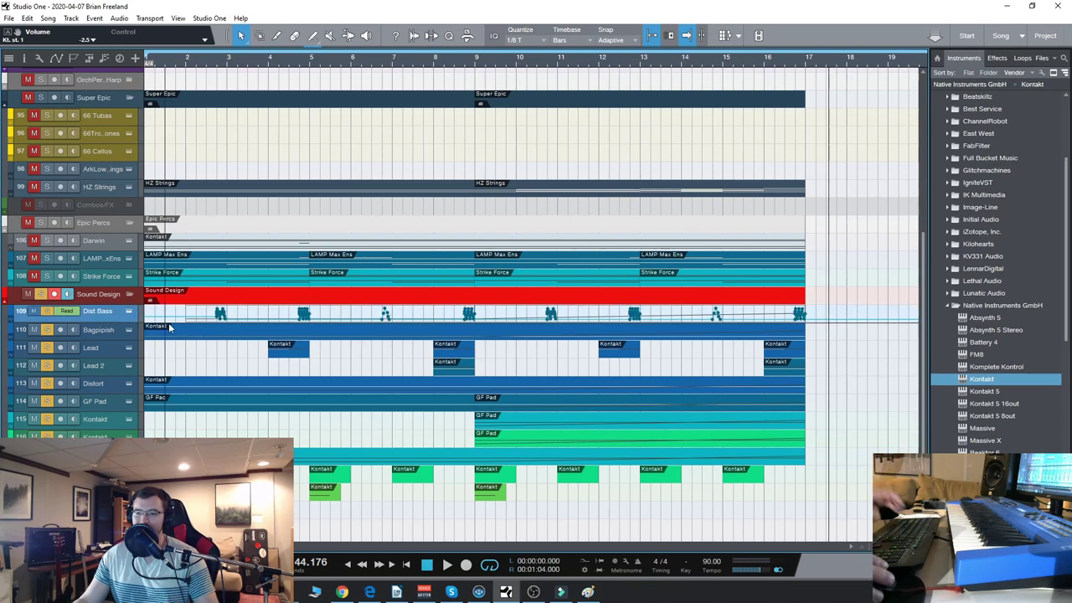
pyautogui.click(129, 312)
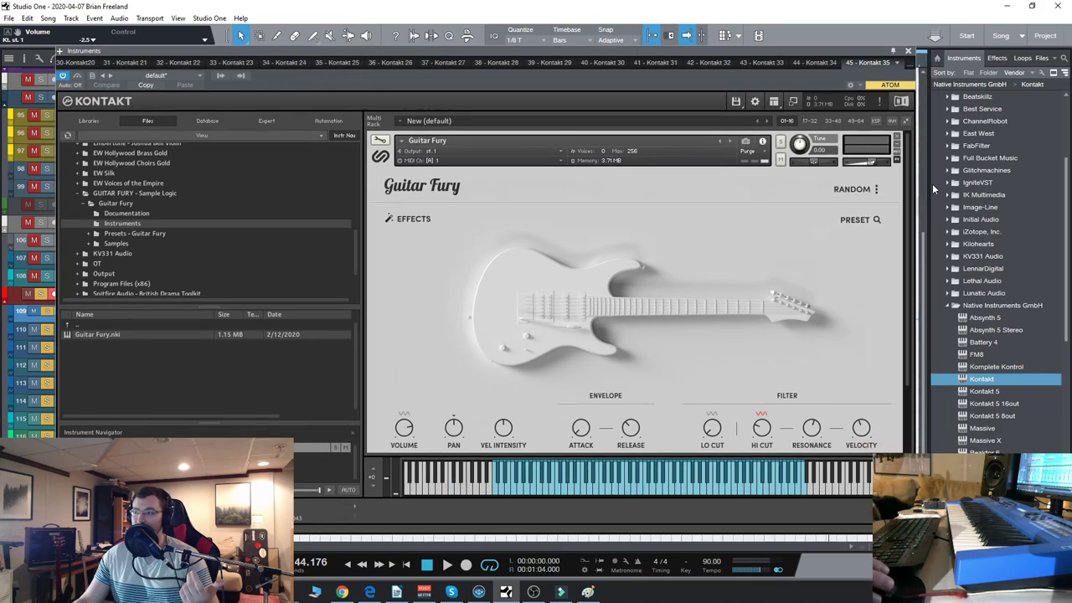
pyautogui.click(908, 51)
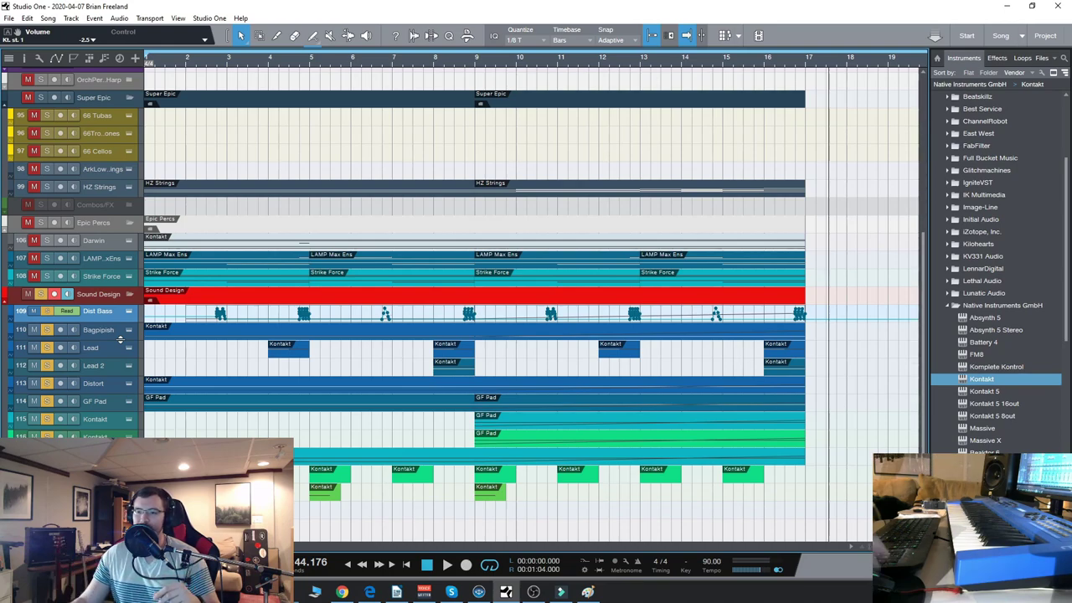
pyautogui.press('F11')
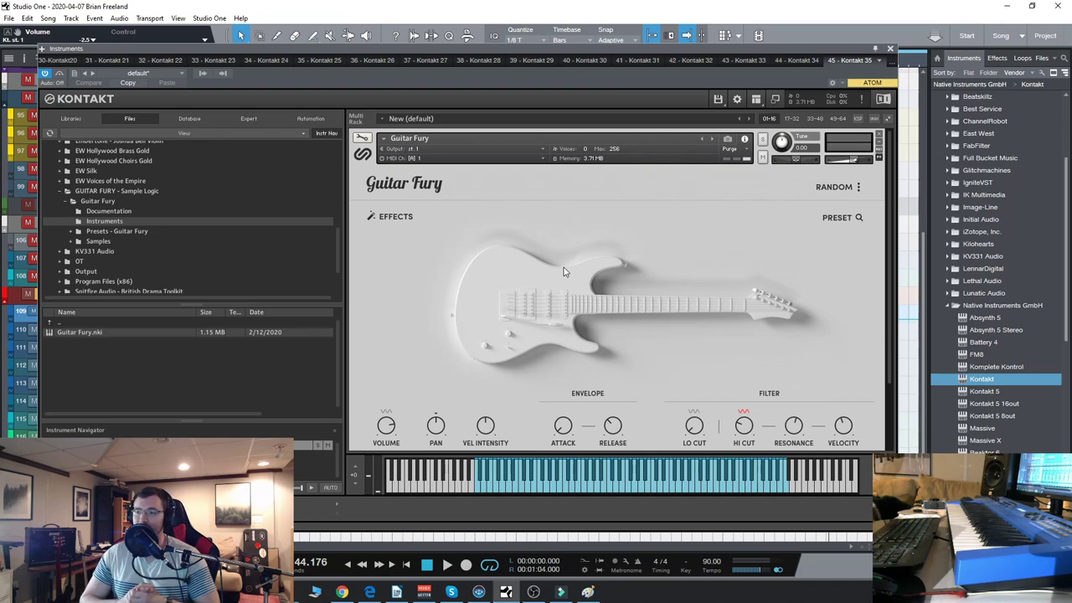
pyautogui.hotkey('ctrl', 'w')
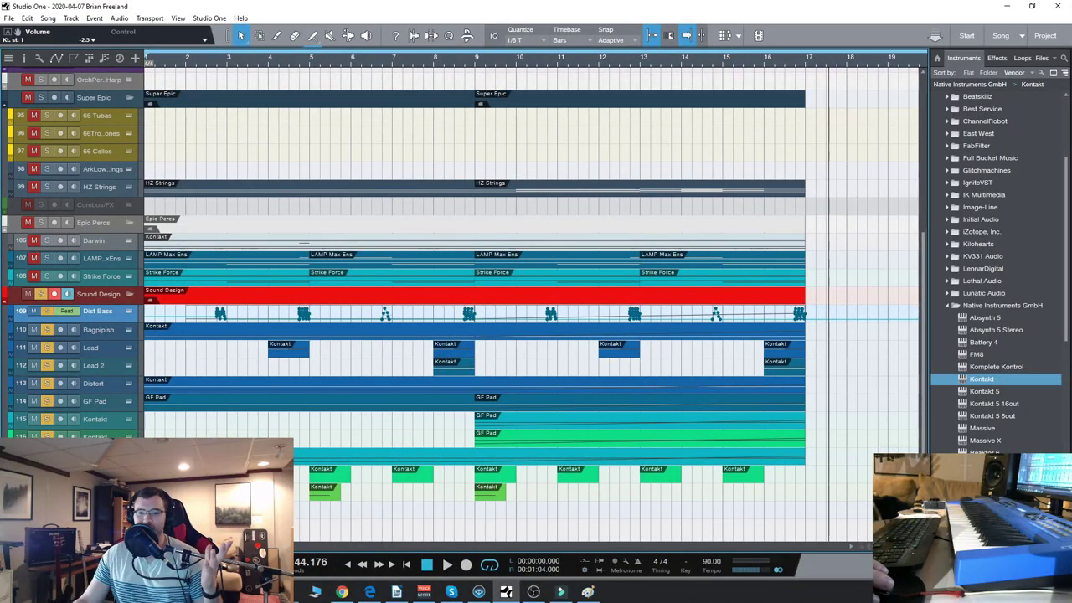